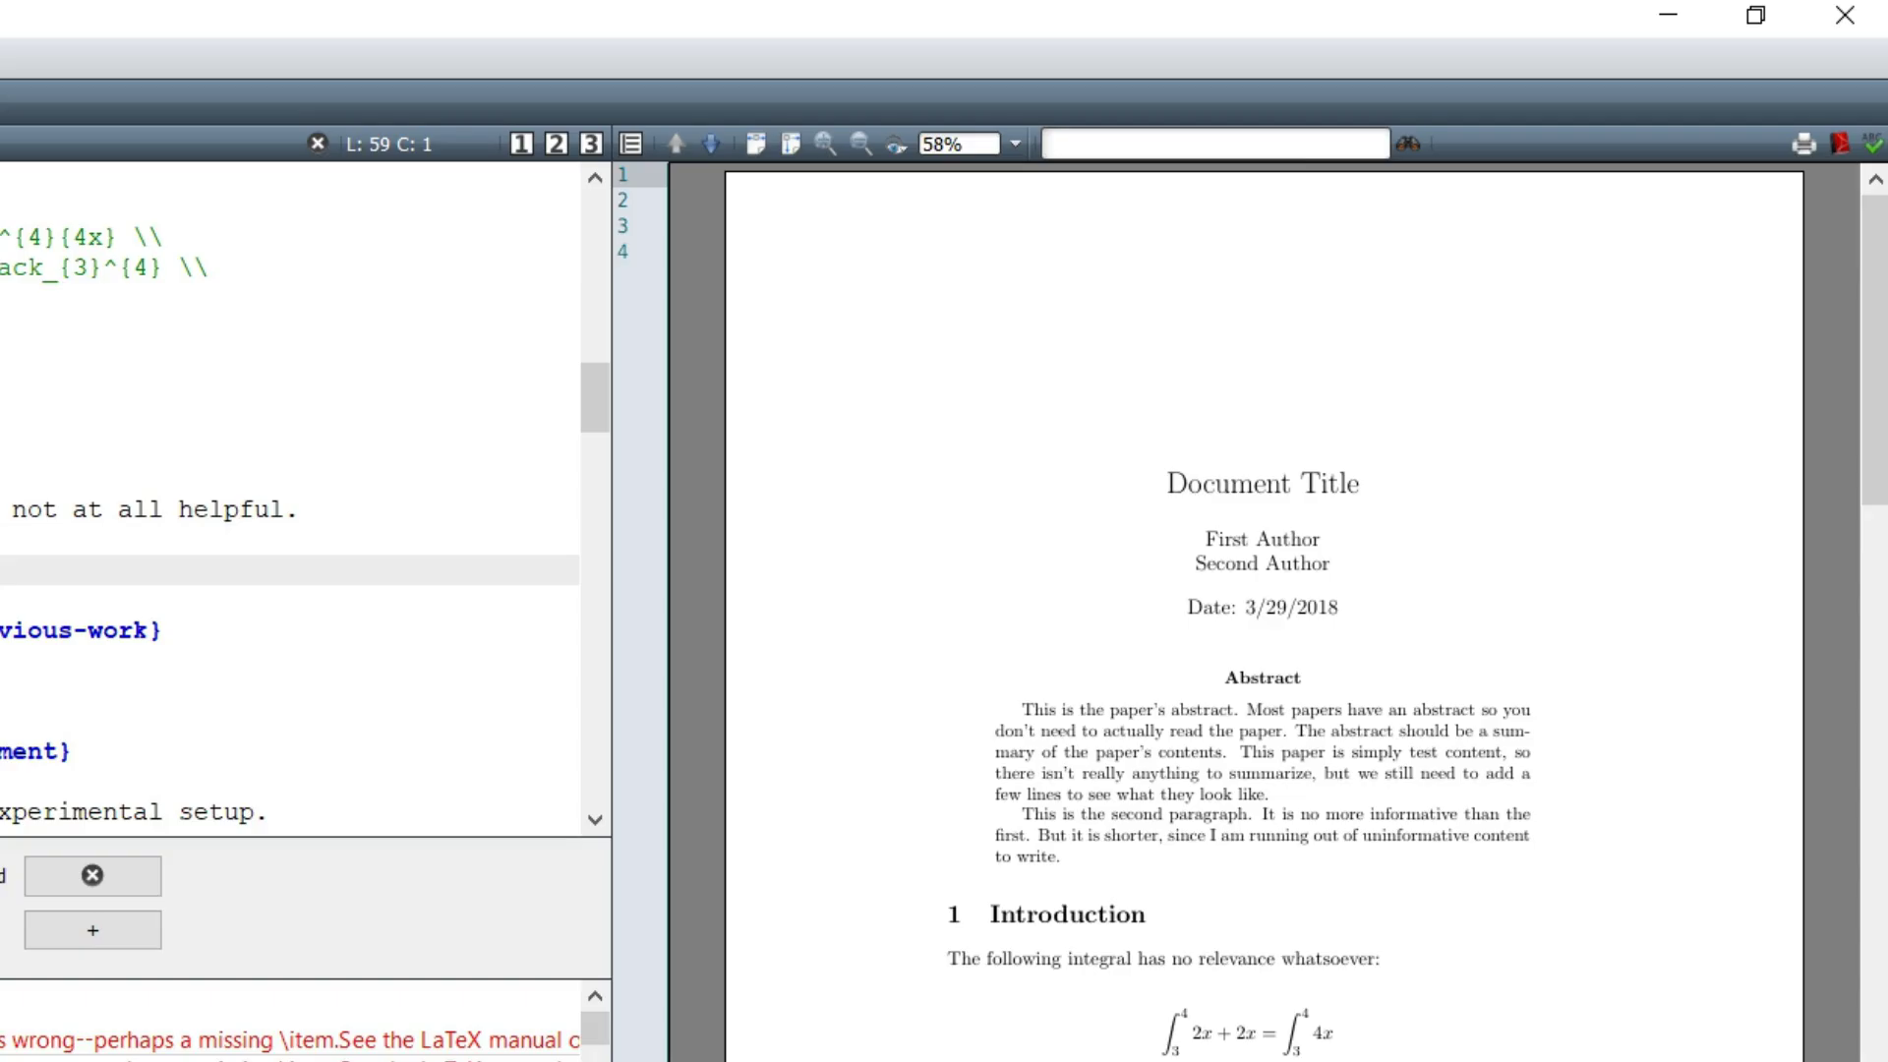
Scroll sample.pdf down to the abstract's wrongly formed opening quotation mark.
scroll(1478, 551, down, 10)
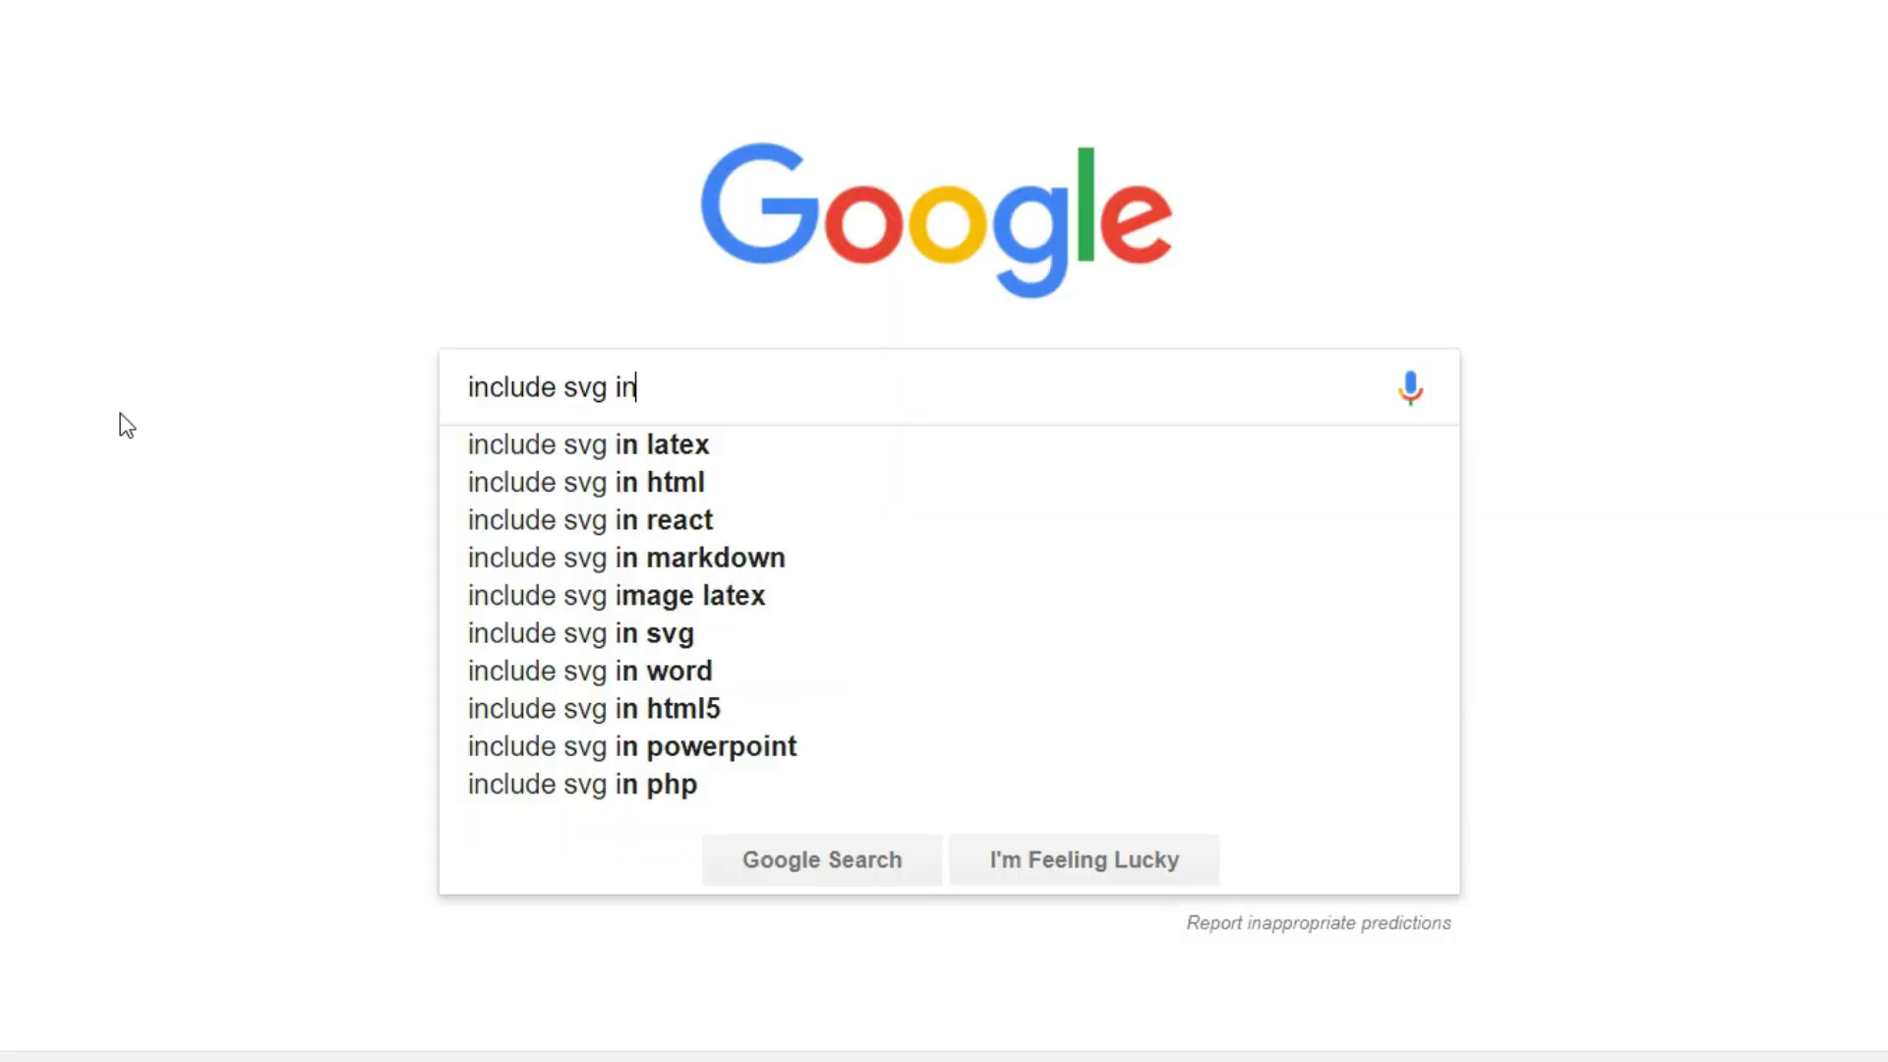
Search Google for 'include svg in latex' and scroll through the results.
text(n latex)
key(Return)
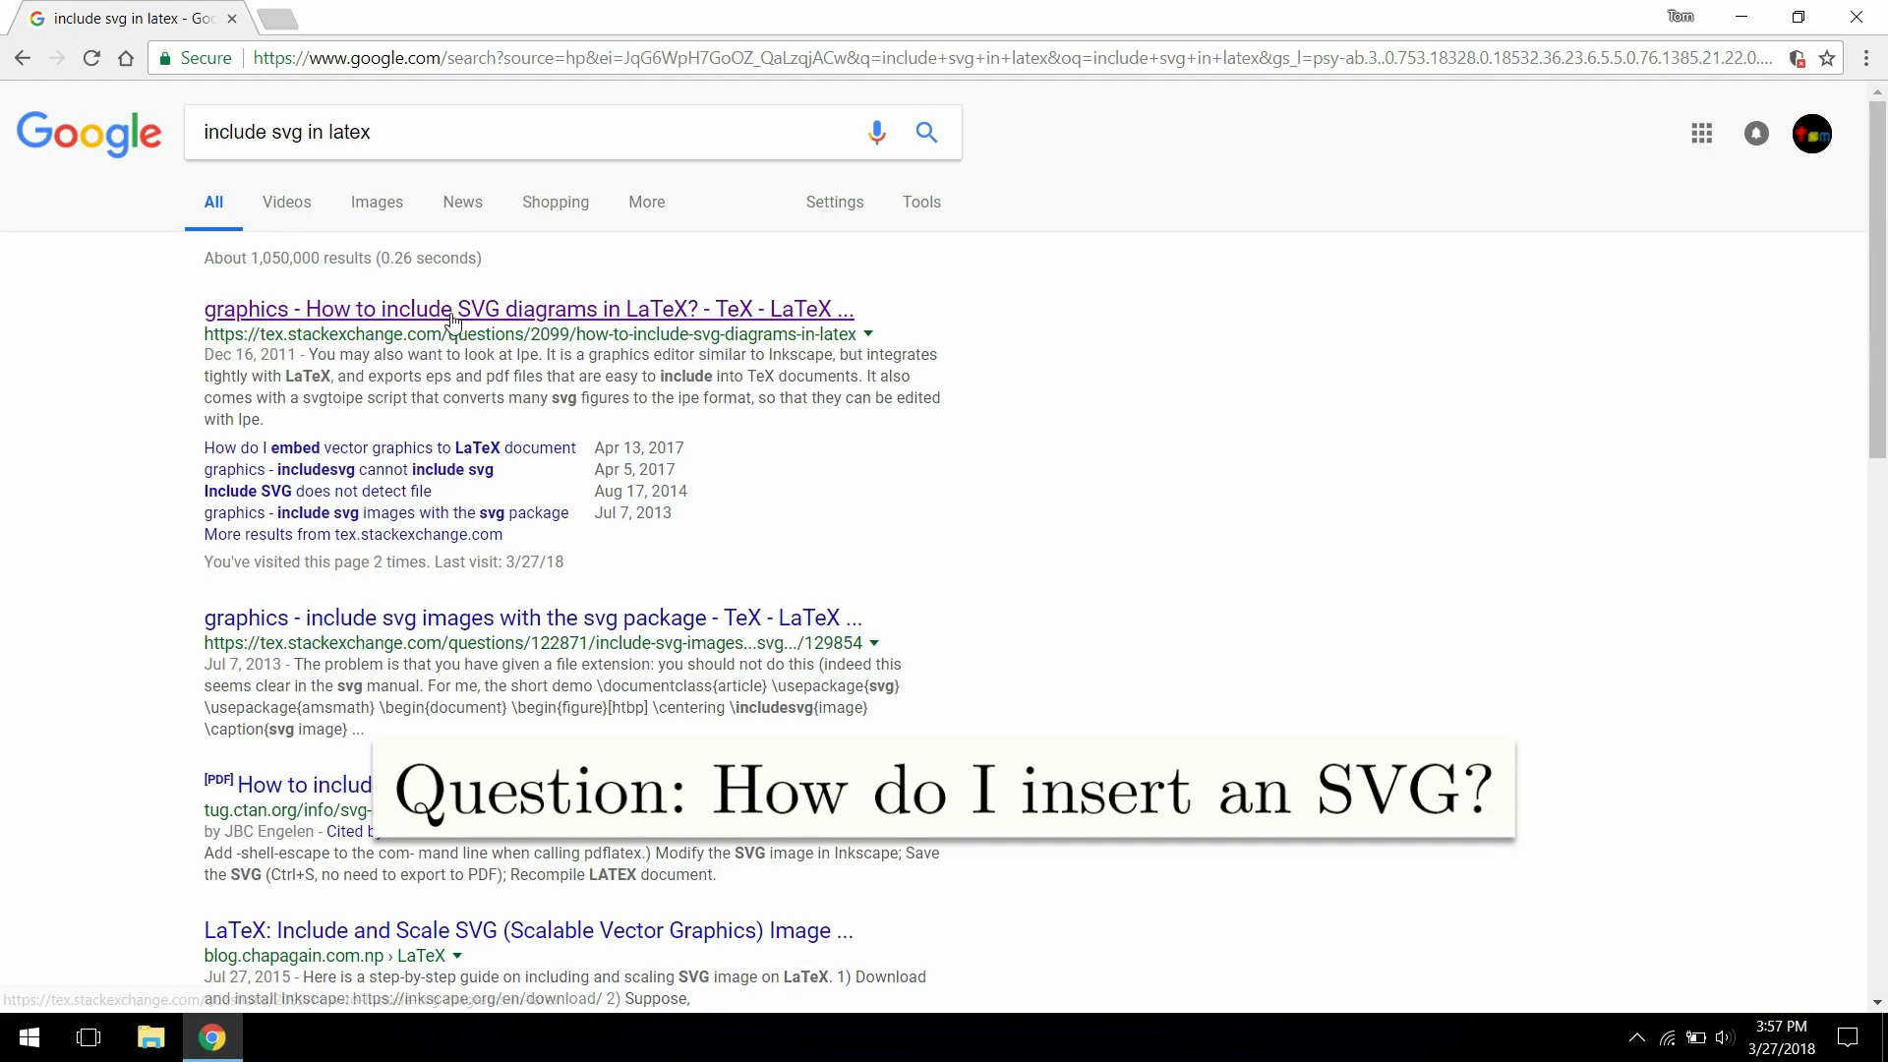
scroll(649, 718, down, 10)
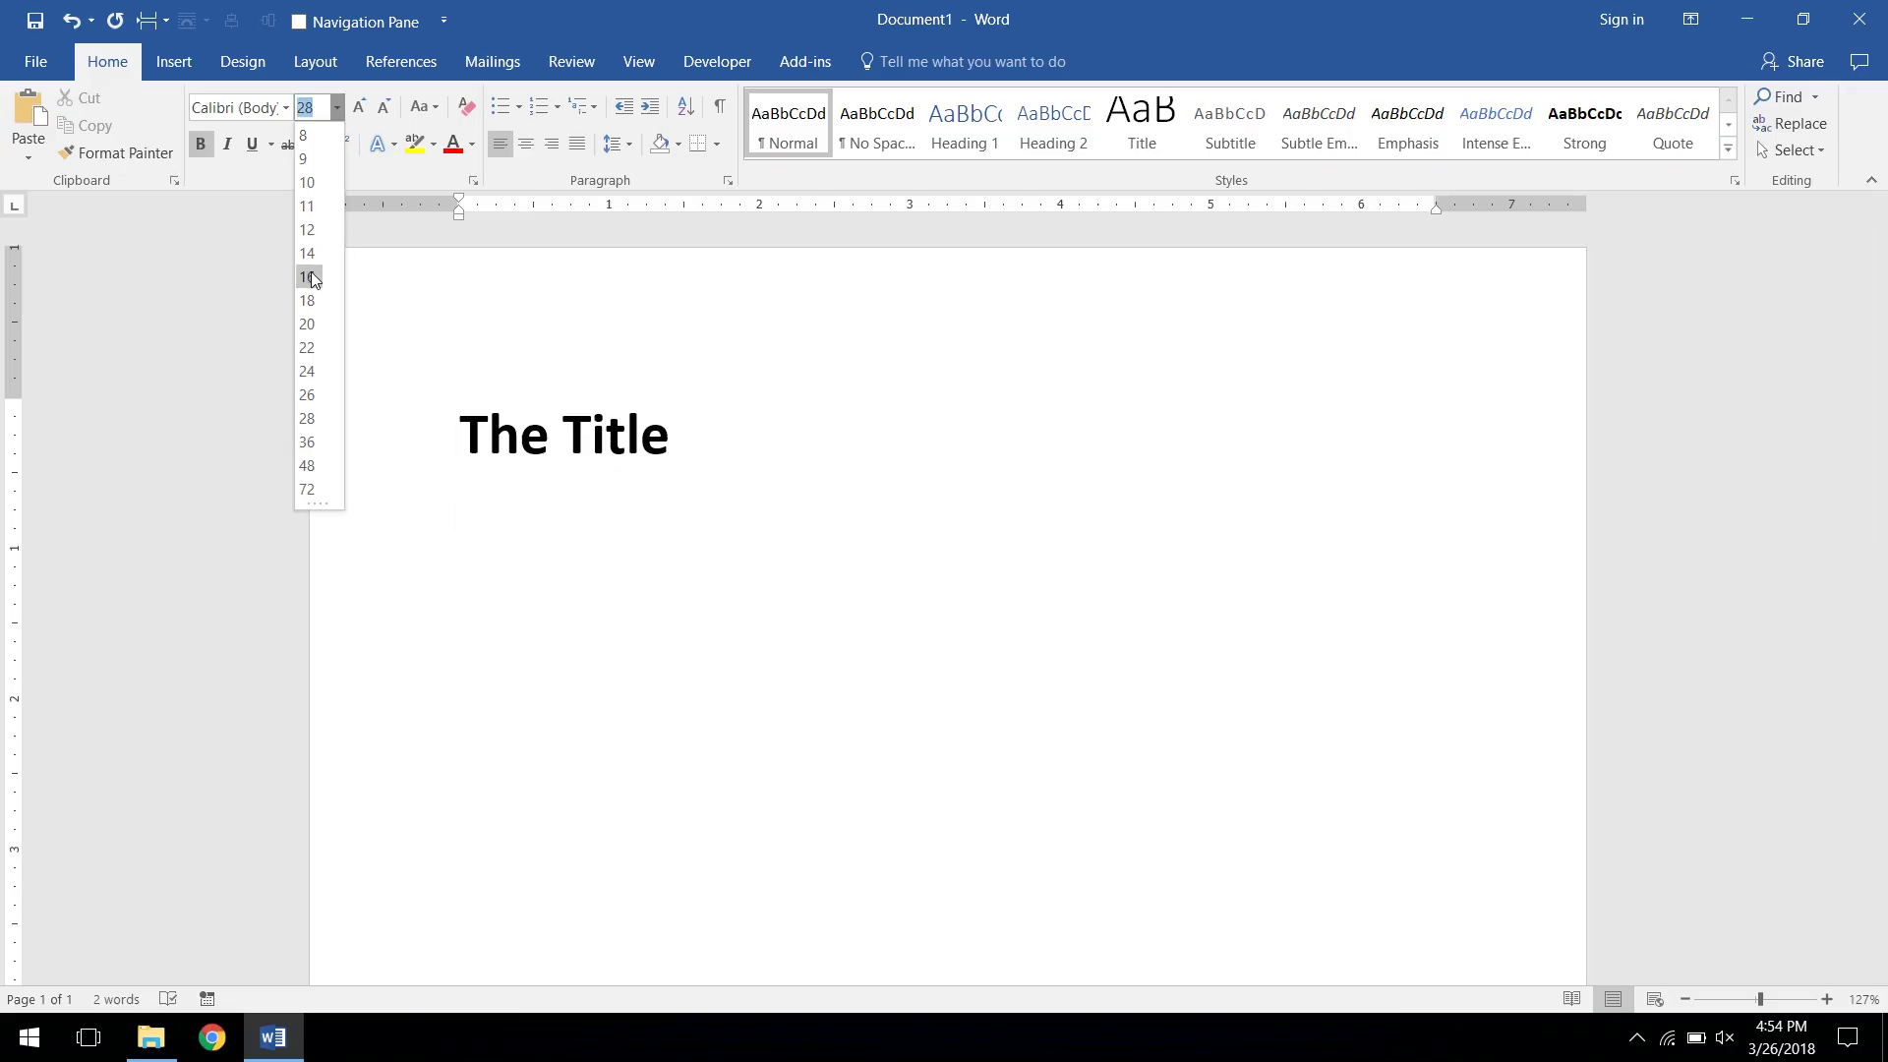
Add the 16-point line 'The heading' below The Title.
click(311, 273)
text(The hea)
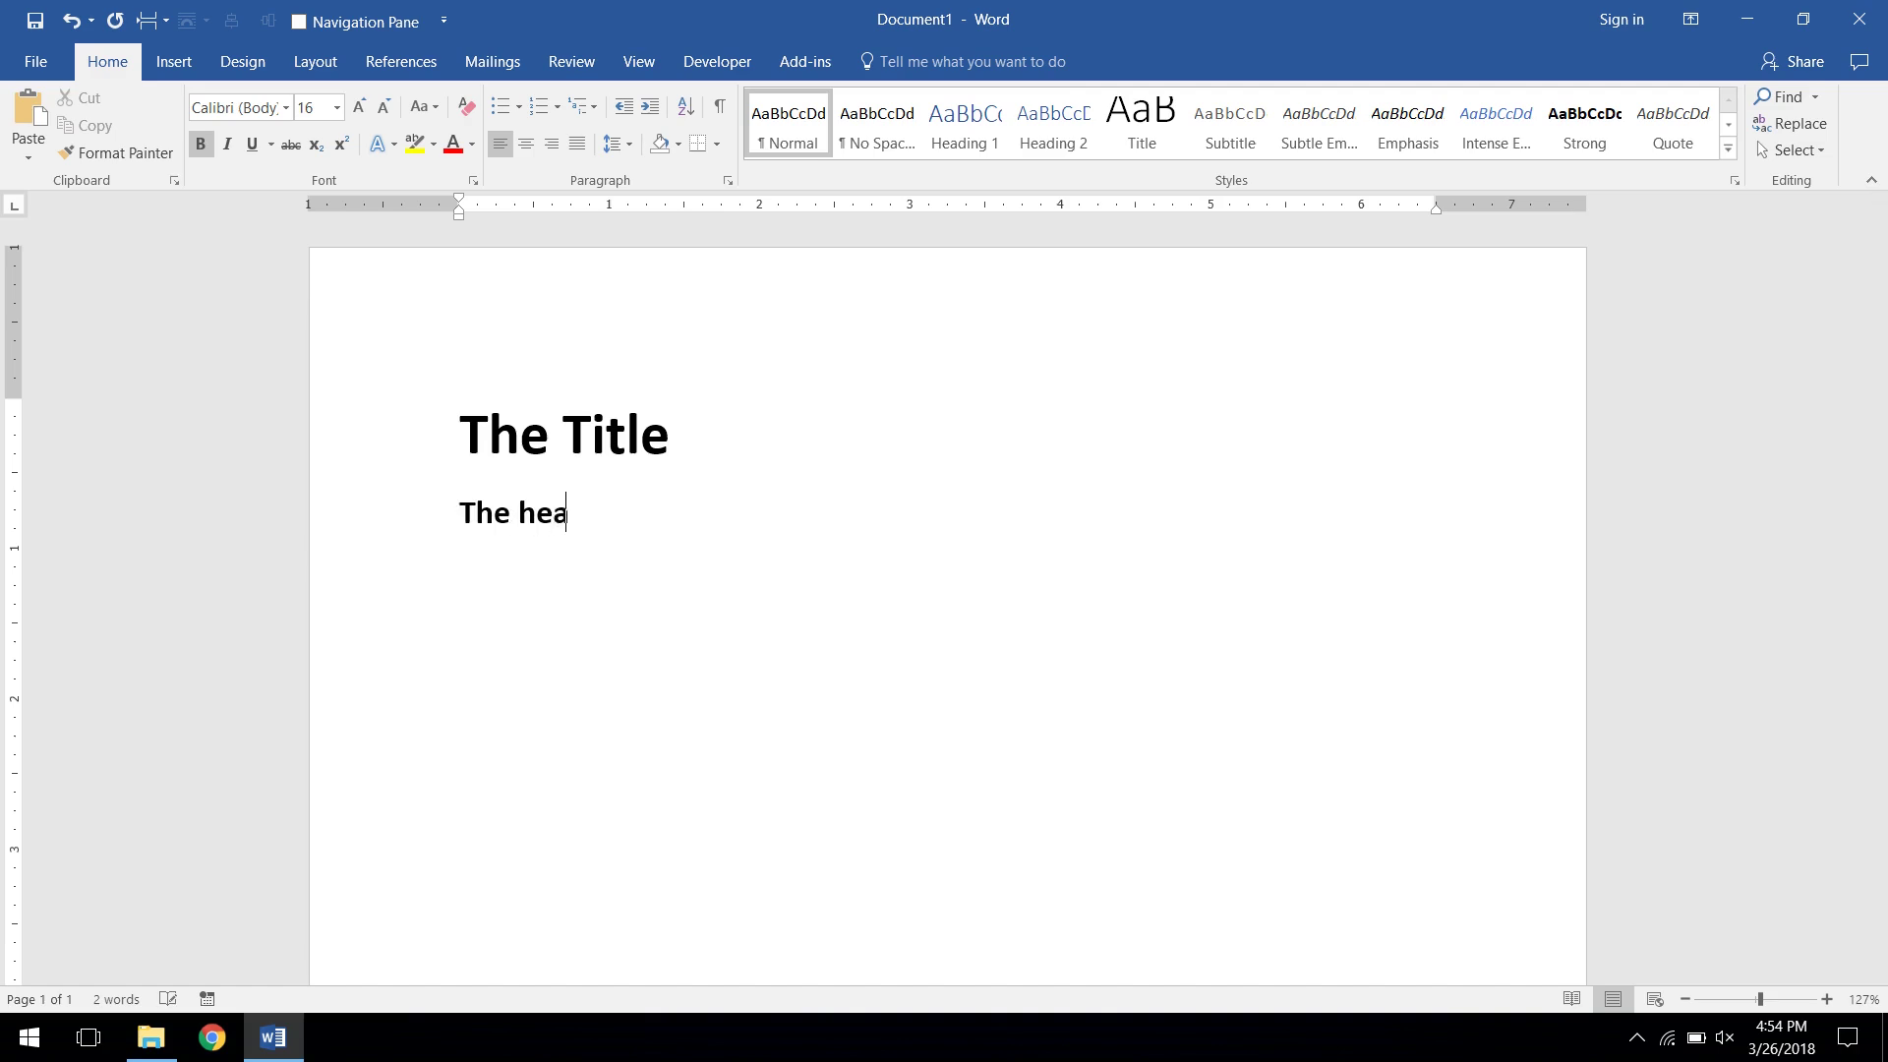
text(ding)
key(Return)
Start the next line without bold, trying font sizes 12 and then 16 while typing.
click(201, 145)
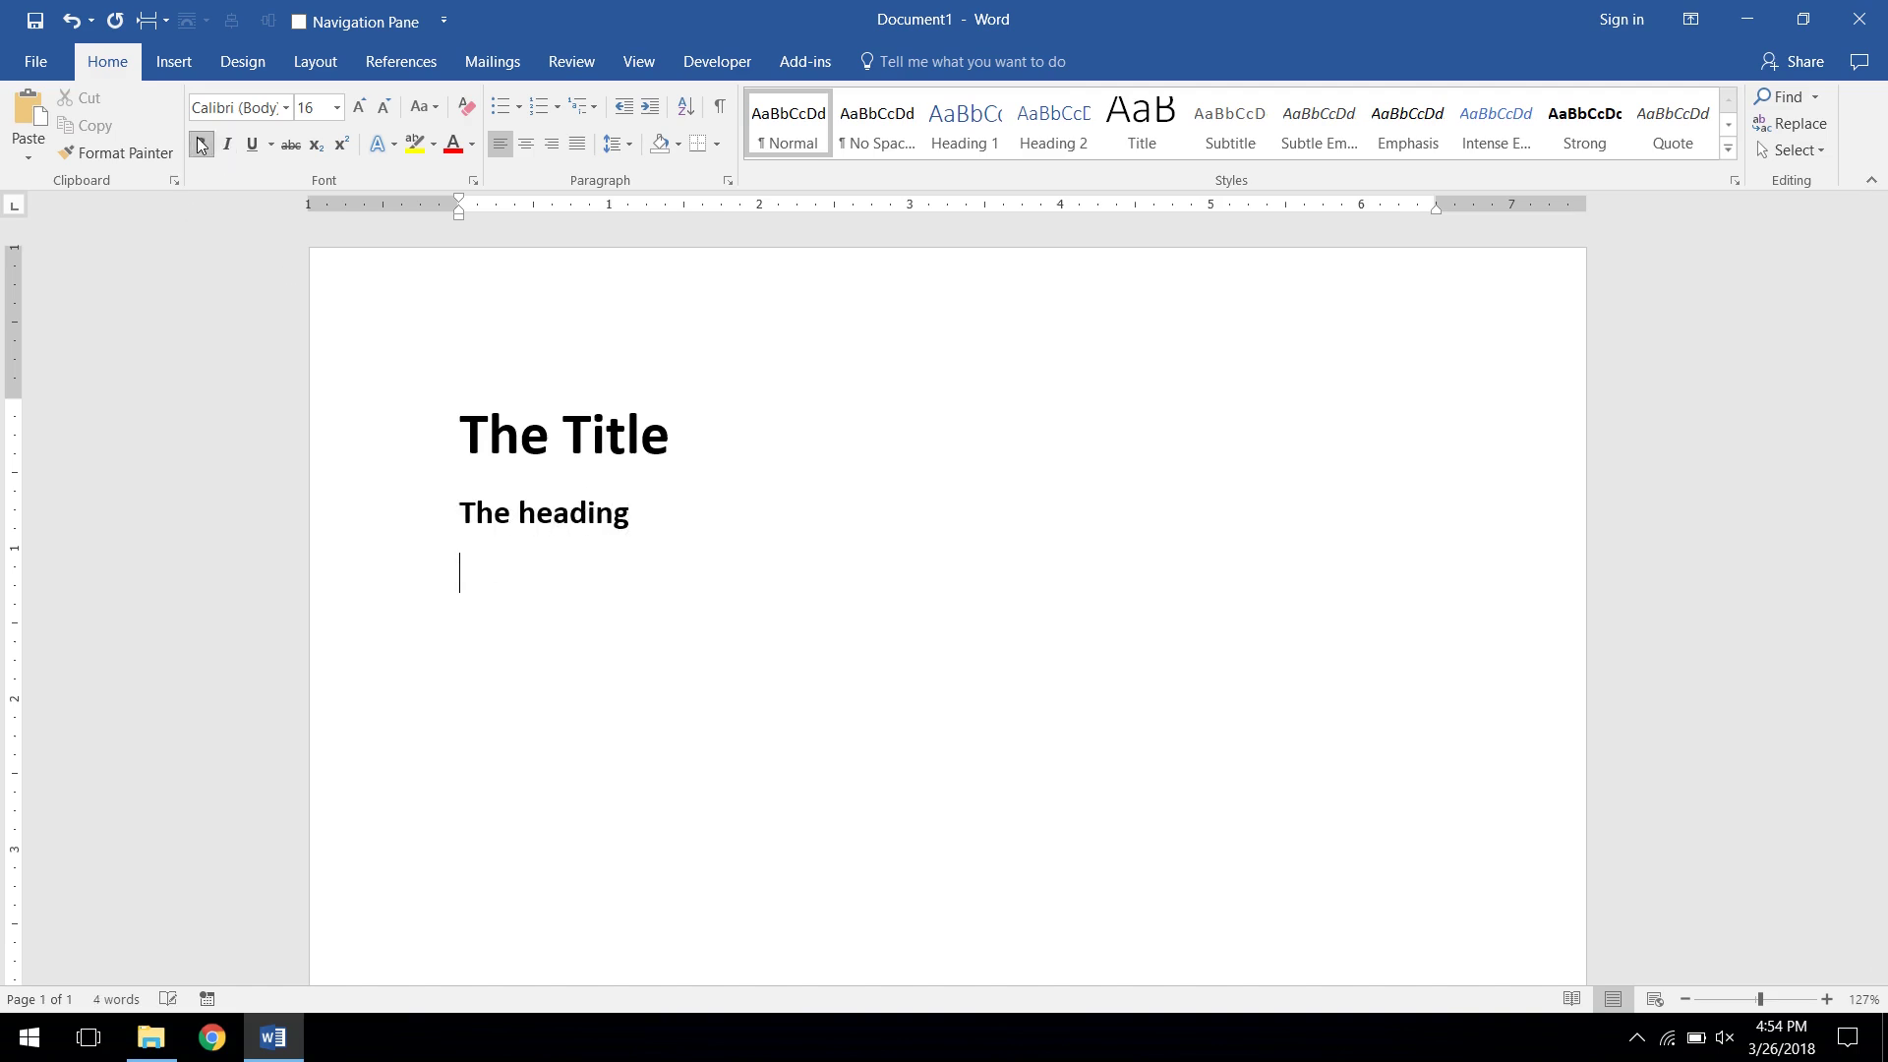
click(336, 108)
click(310, 233)
text(The)
click(336, 108)
click(325, 282)
text(The h)
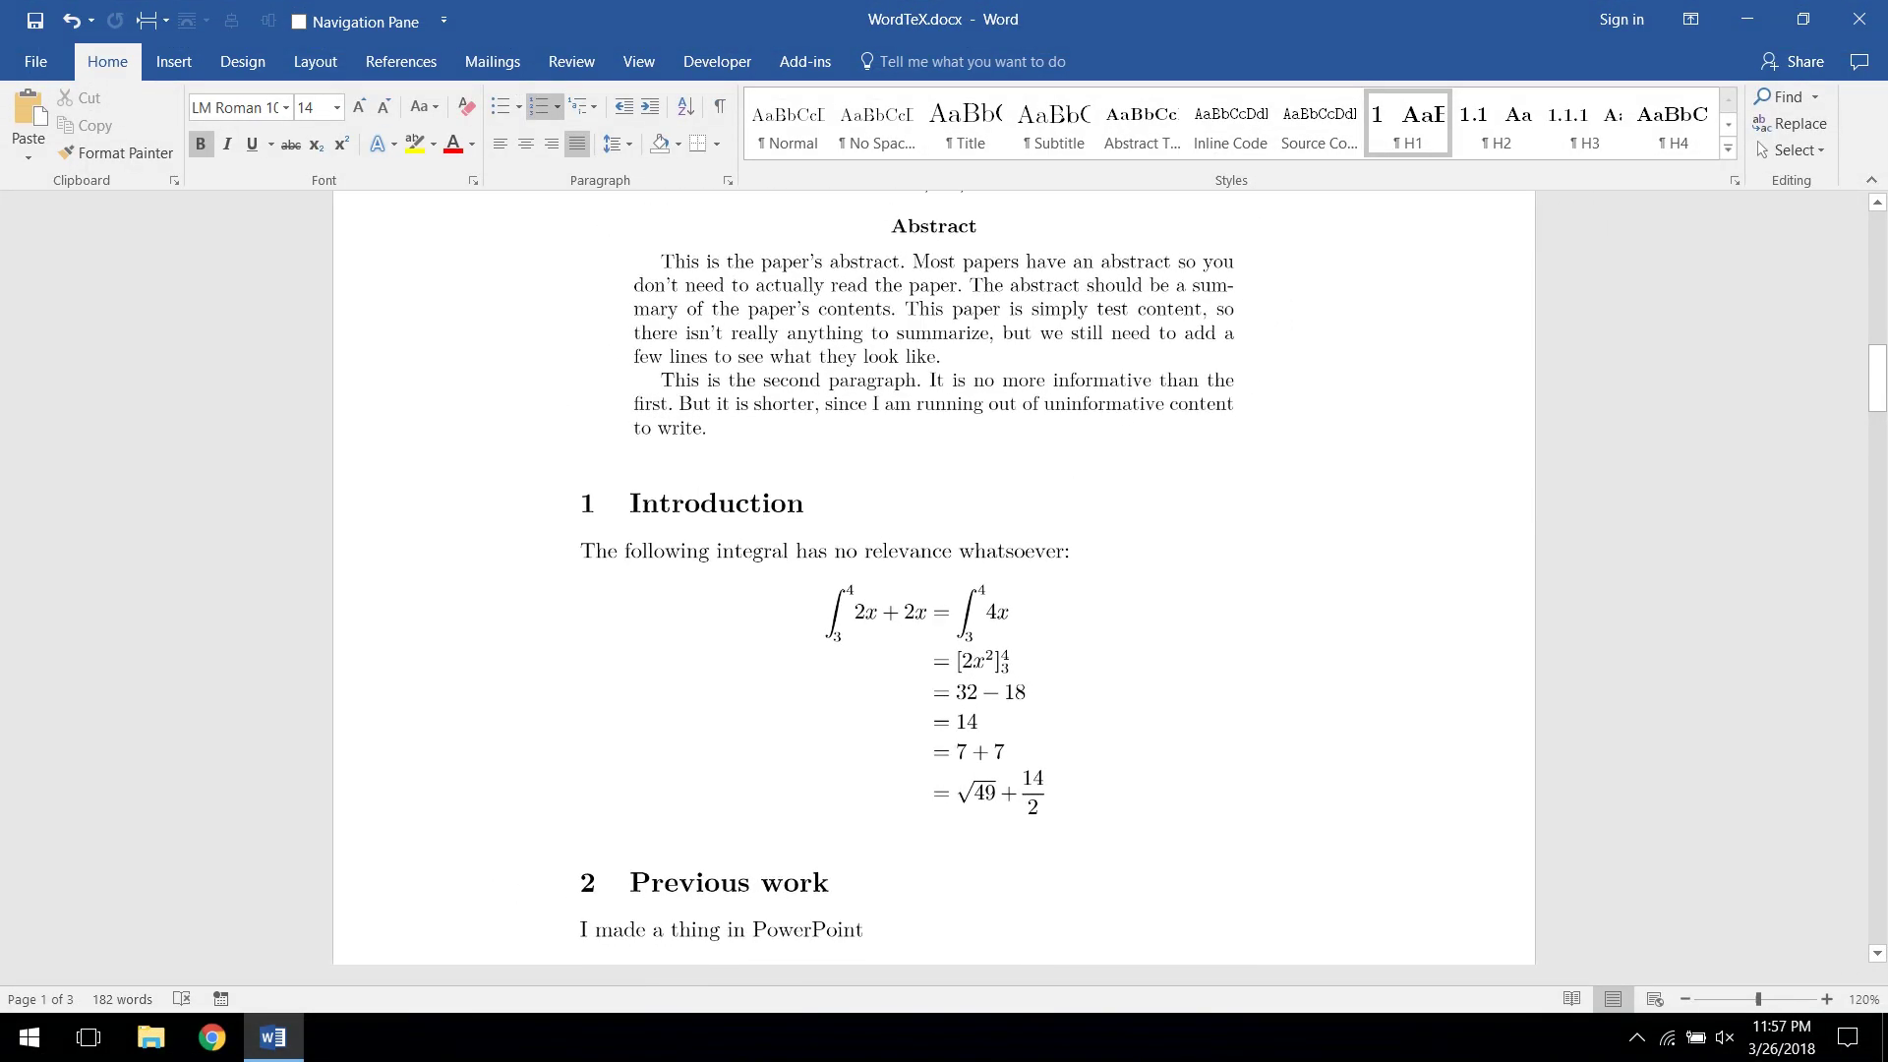
In a new blank document, type 'The Title' in the Title style.
scroll(934, 590, up, 5)
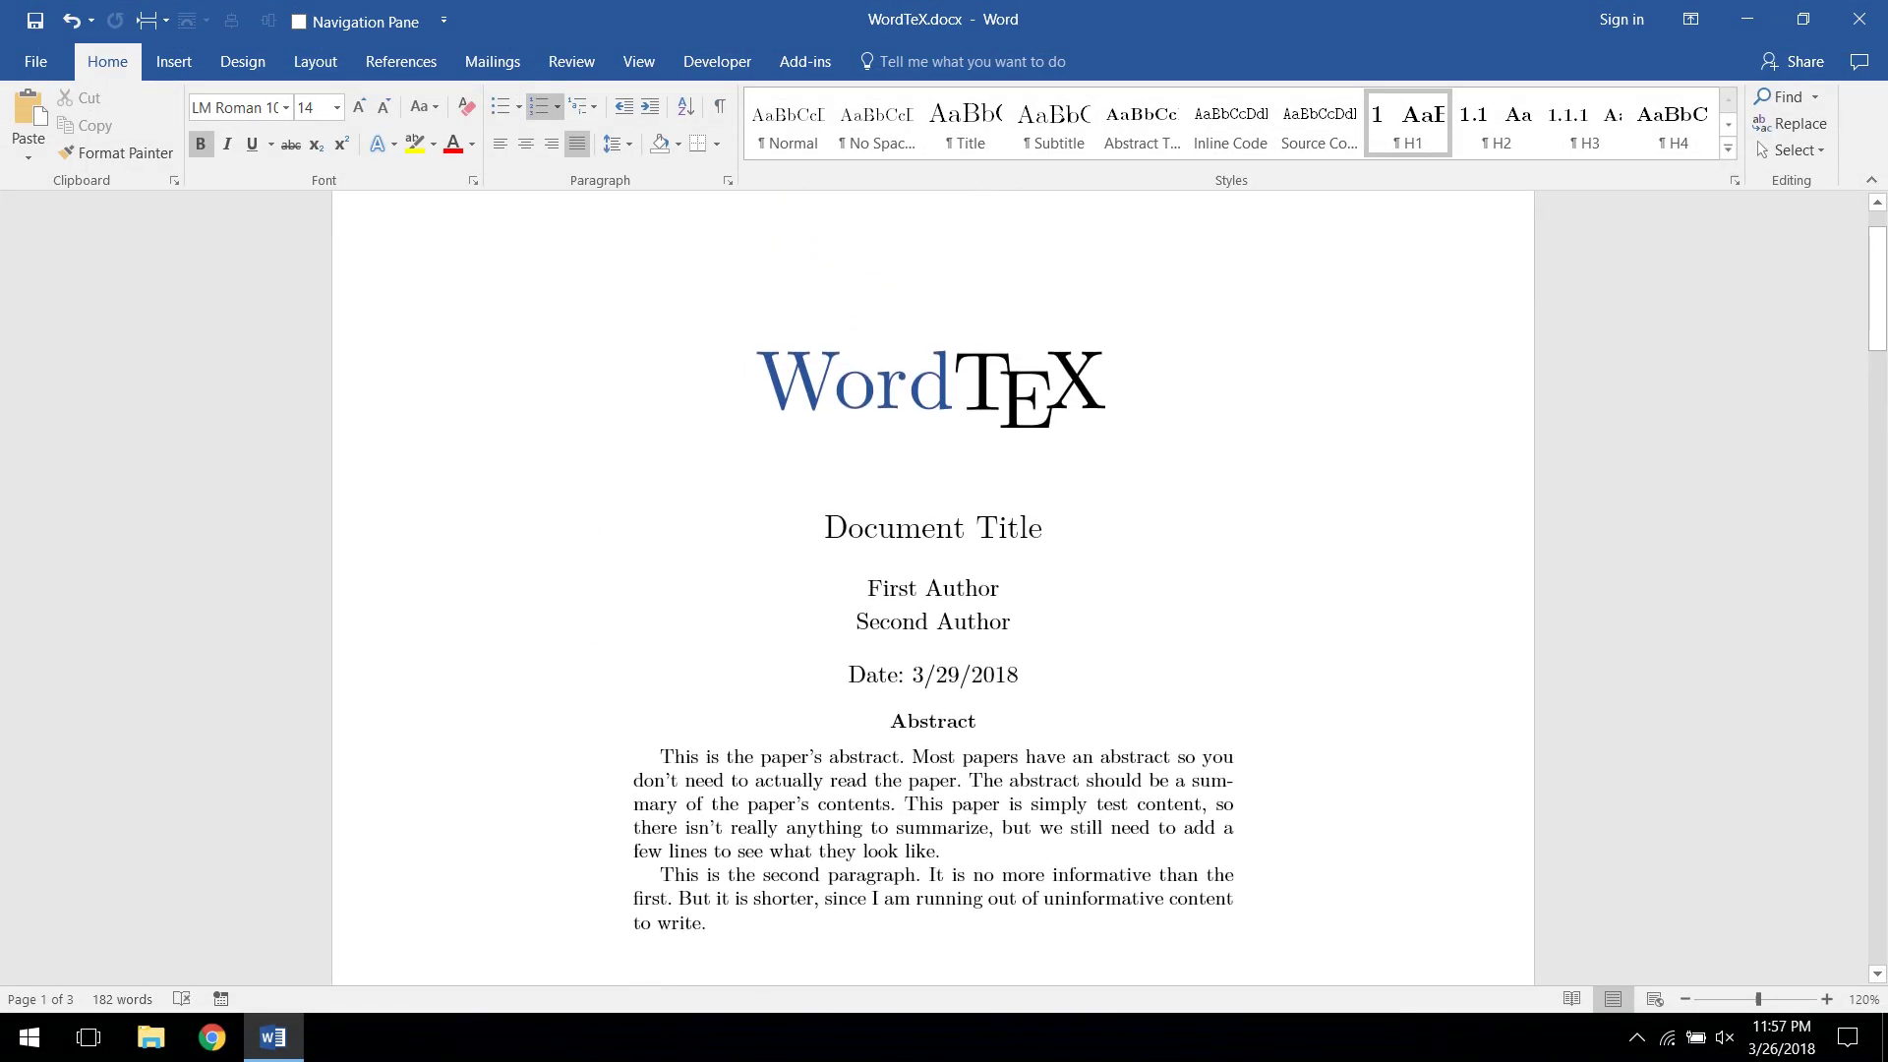
key(ctrl+n)
key(ctrl+shift+s)
text(Title)
key(Return)
text(Th)
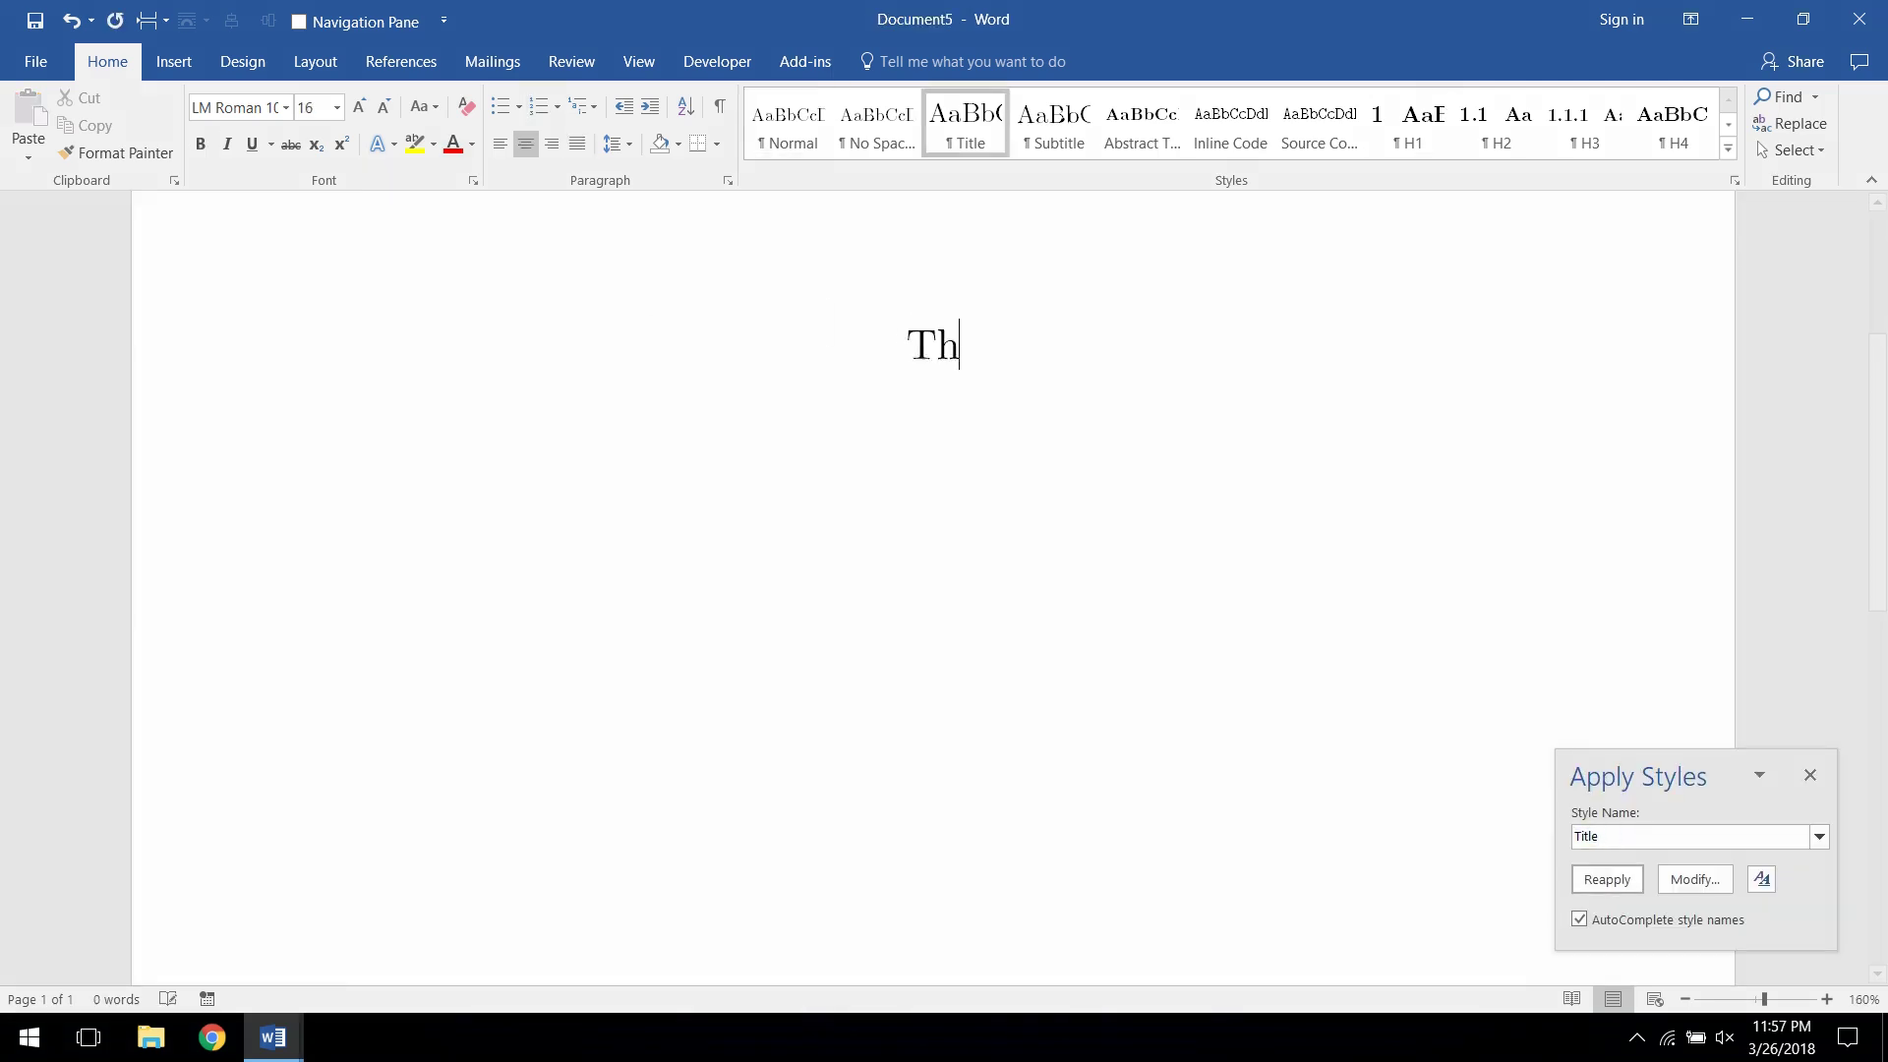
text(e Title)
key(Return)
Add 'The Author' beneath it in the Author style.
key(ctrl+shift+s)
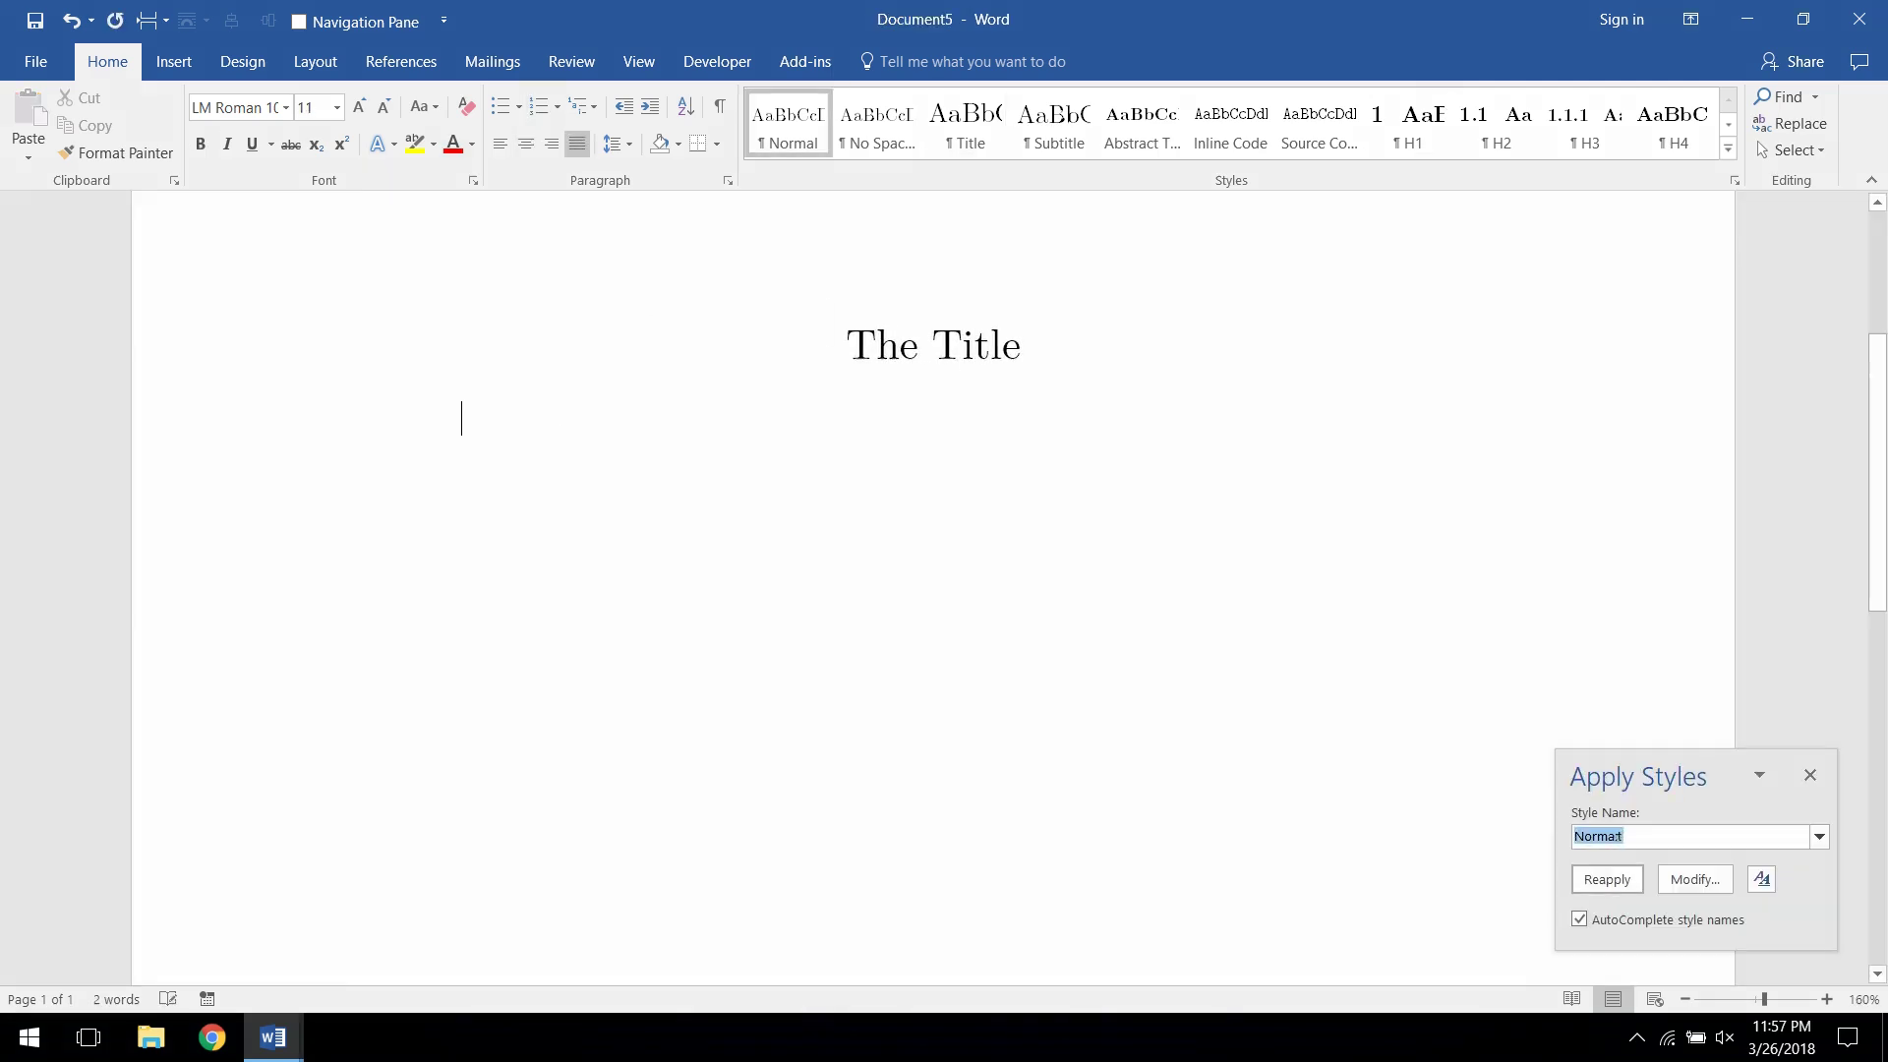
text(Author)
key(Return)
text(The Author)
key(Return)
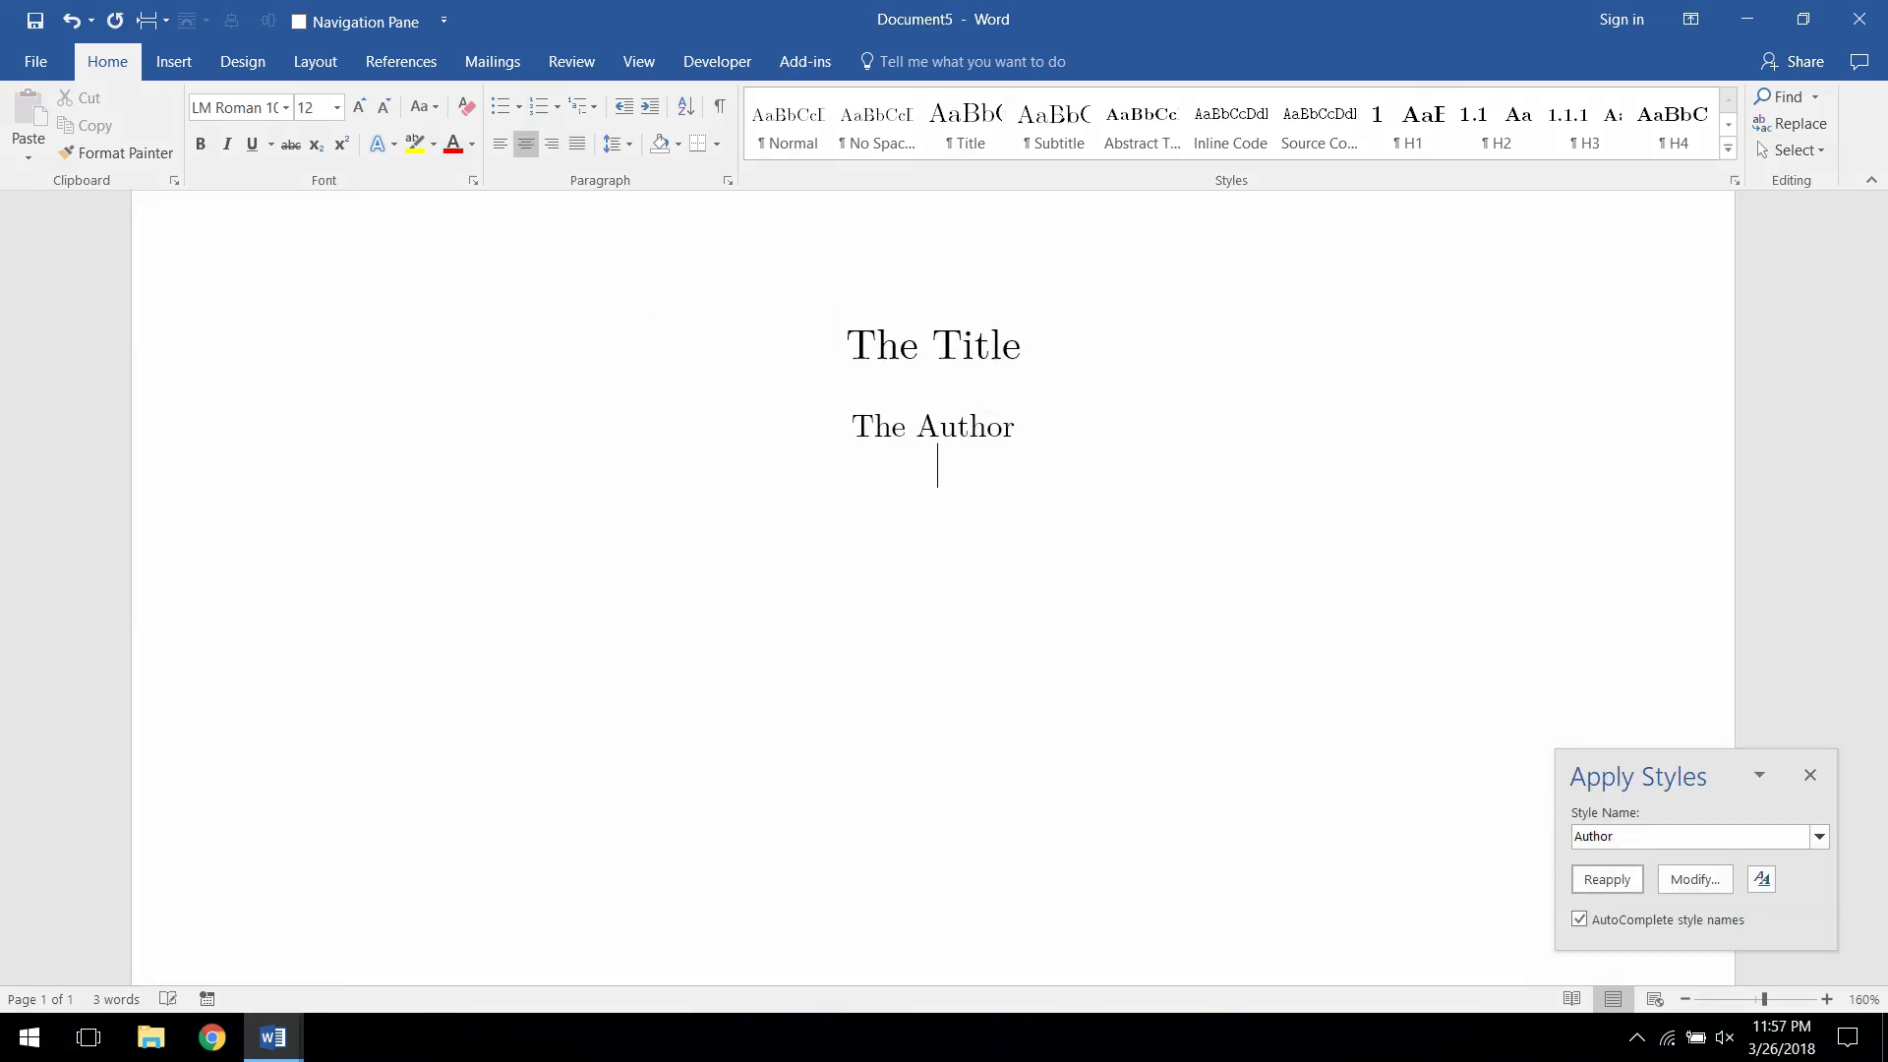
Add the numbered H1 heading 'Main Heading'.
key(ctrl+shift+s)
text(H1)
key(Return)
text(Main )
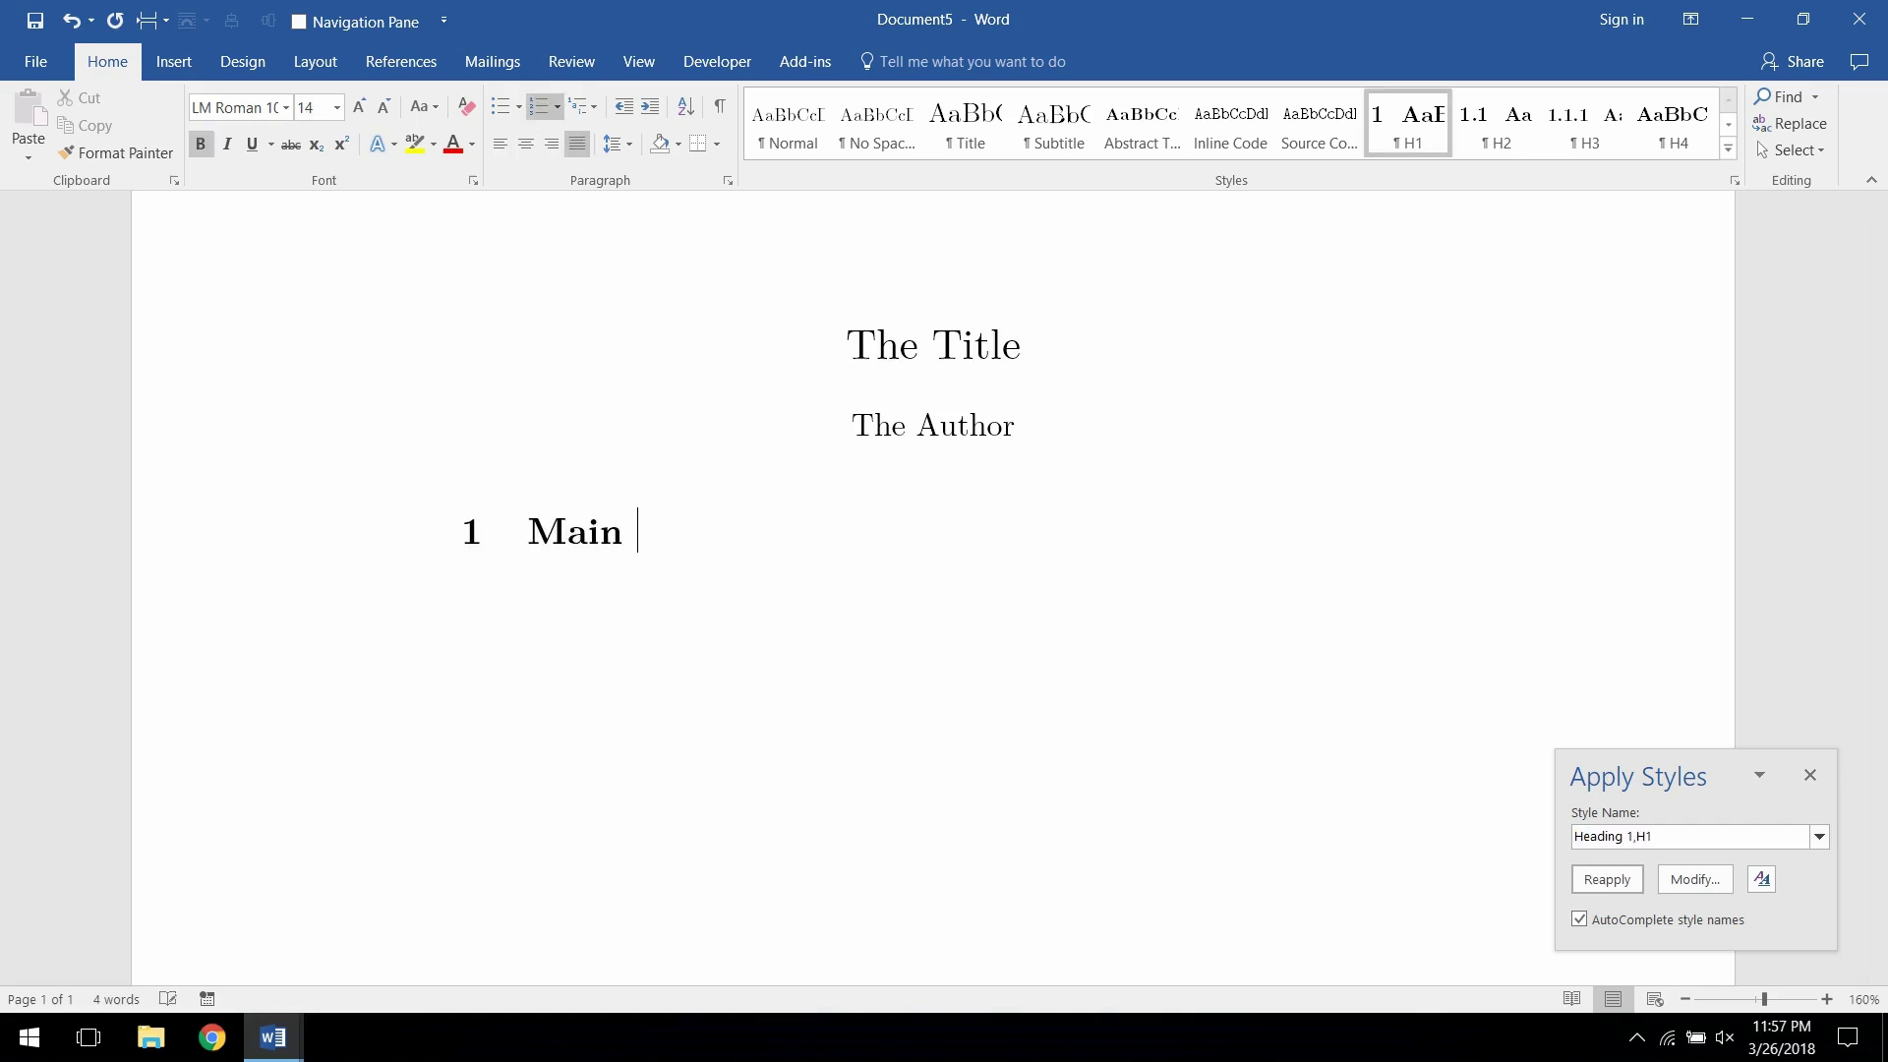
text(Heading)
key(Return)
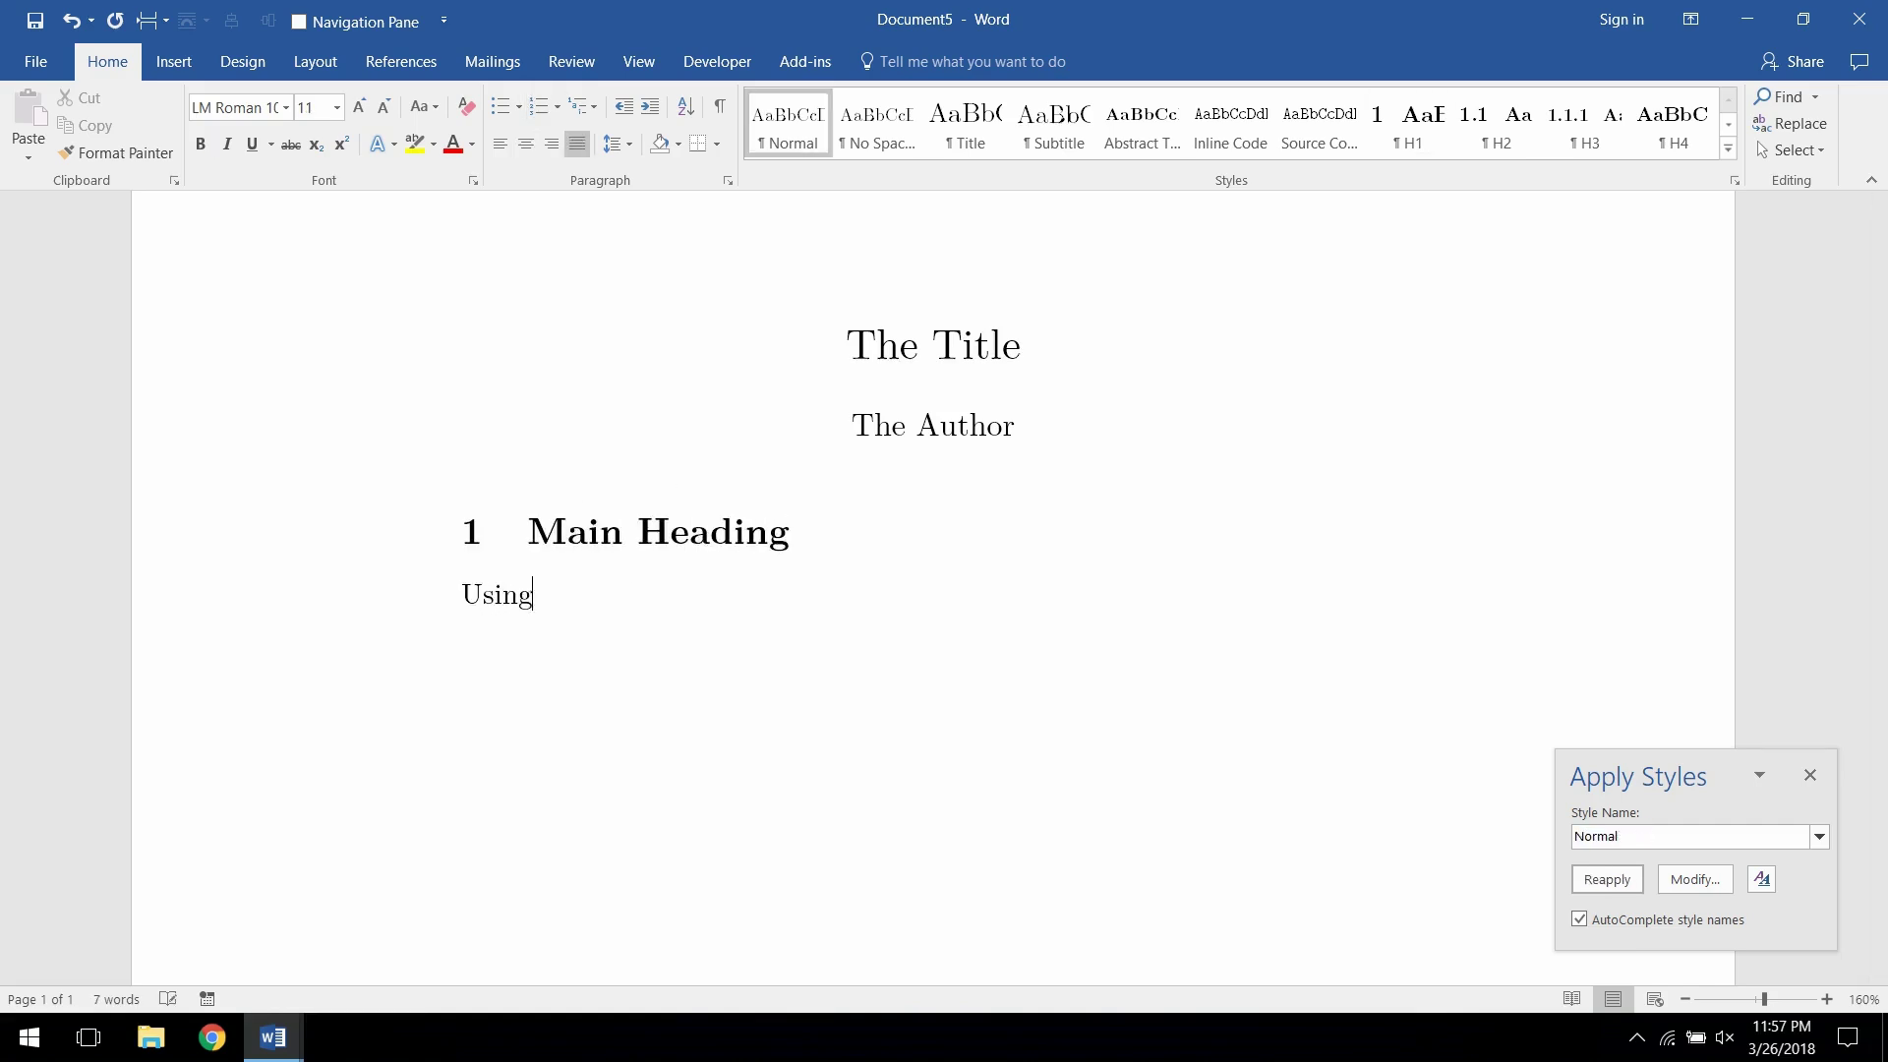
Type 'Using \wordtex is easy' and set the H2 style for the next line.
text(Using \wordtex is eas)
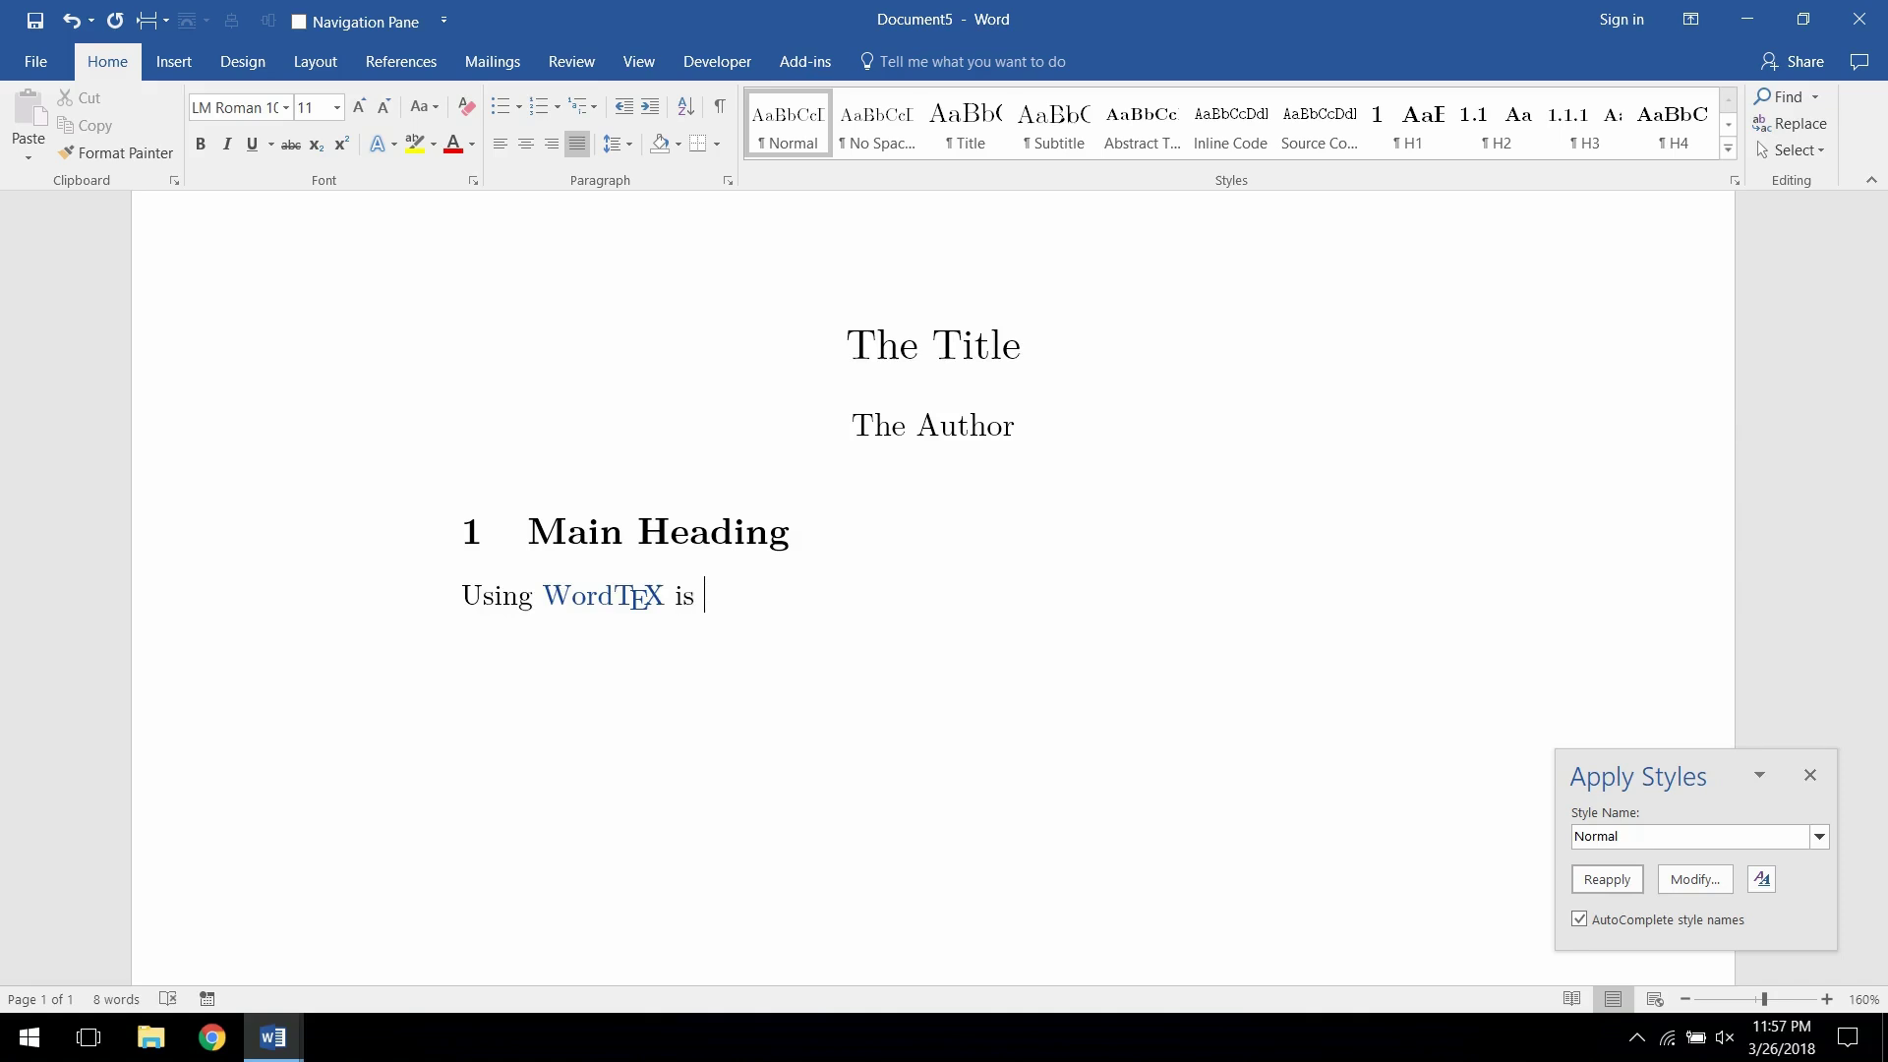
key(ctrl+shift+s)
text(H2)
key(Return)
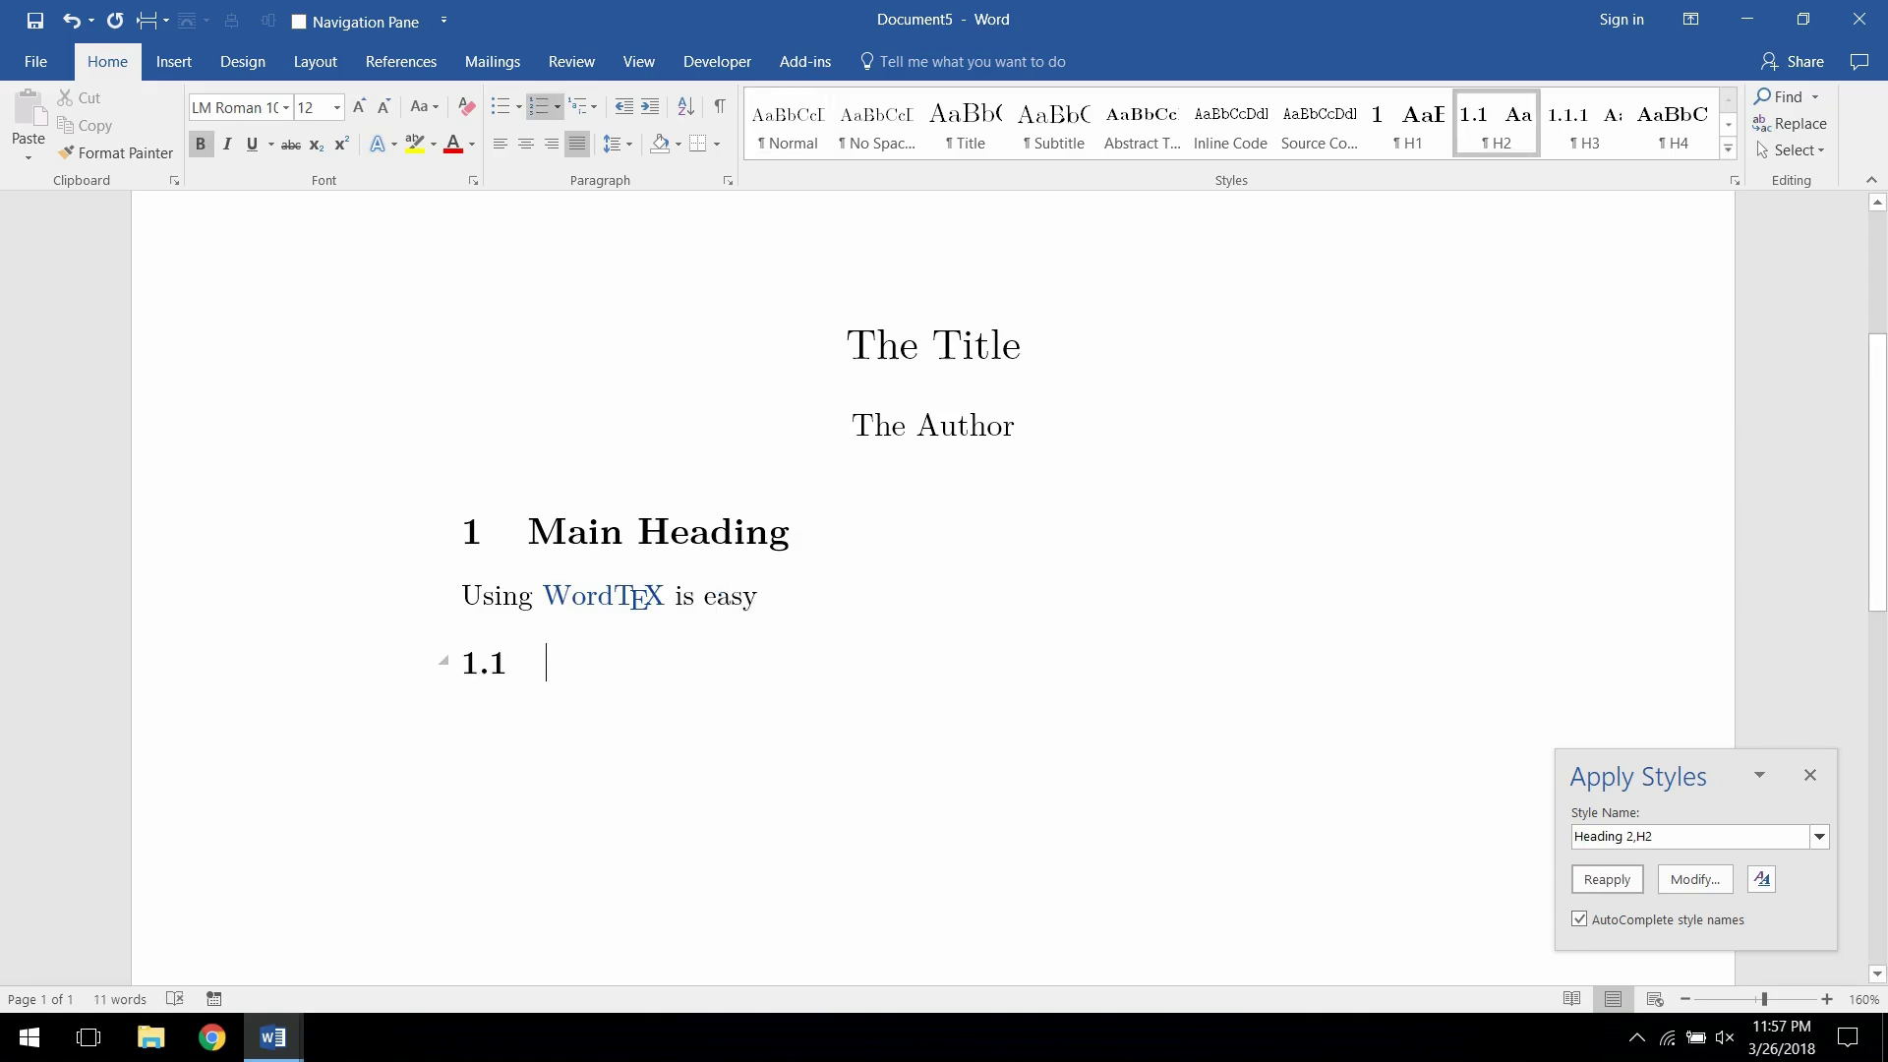
Name the subheading 'Subheading' and add the equation sum of i from 1 to 100 = 5050.
text(Subheading)
key(Return)
key(alt+equal)
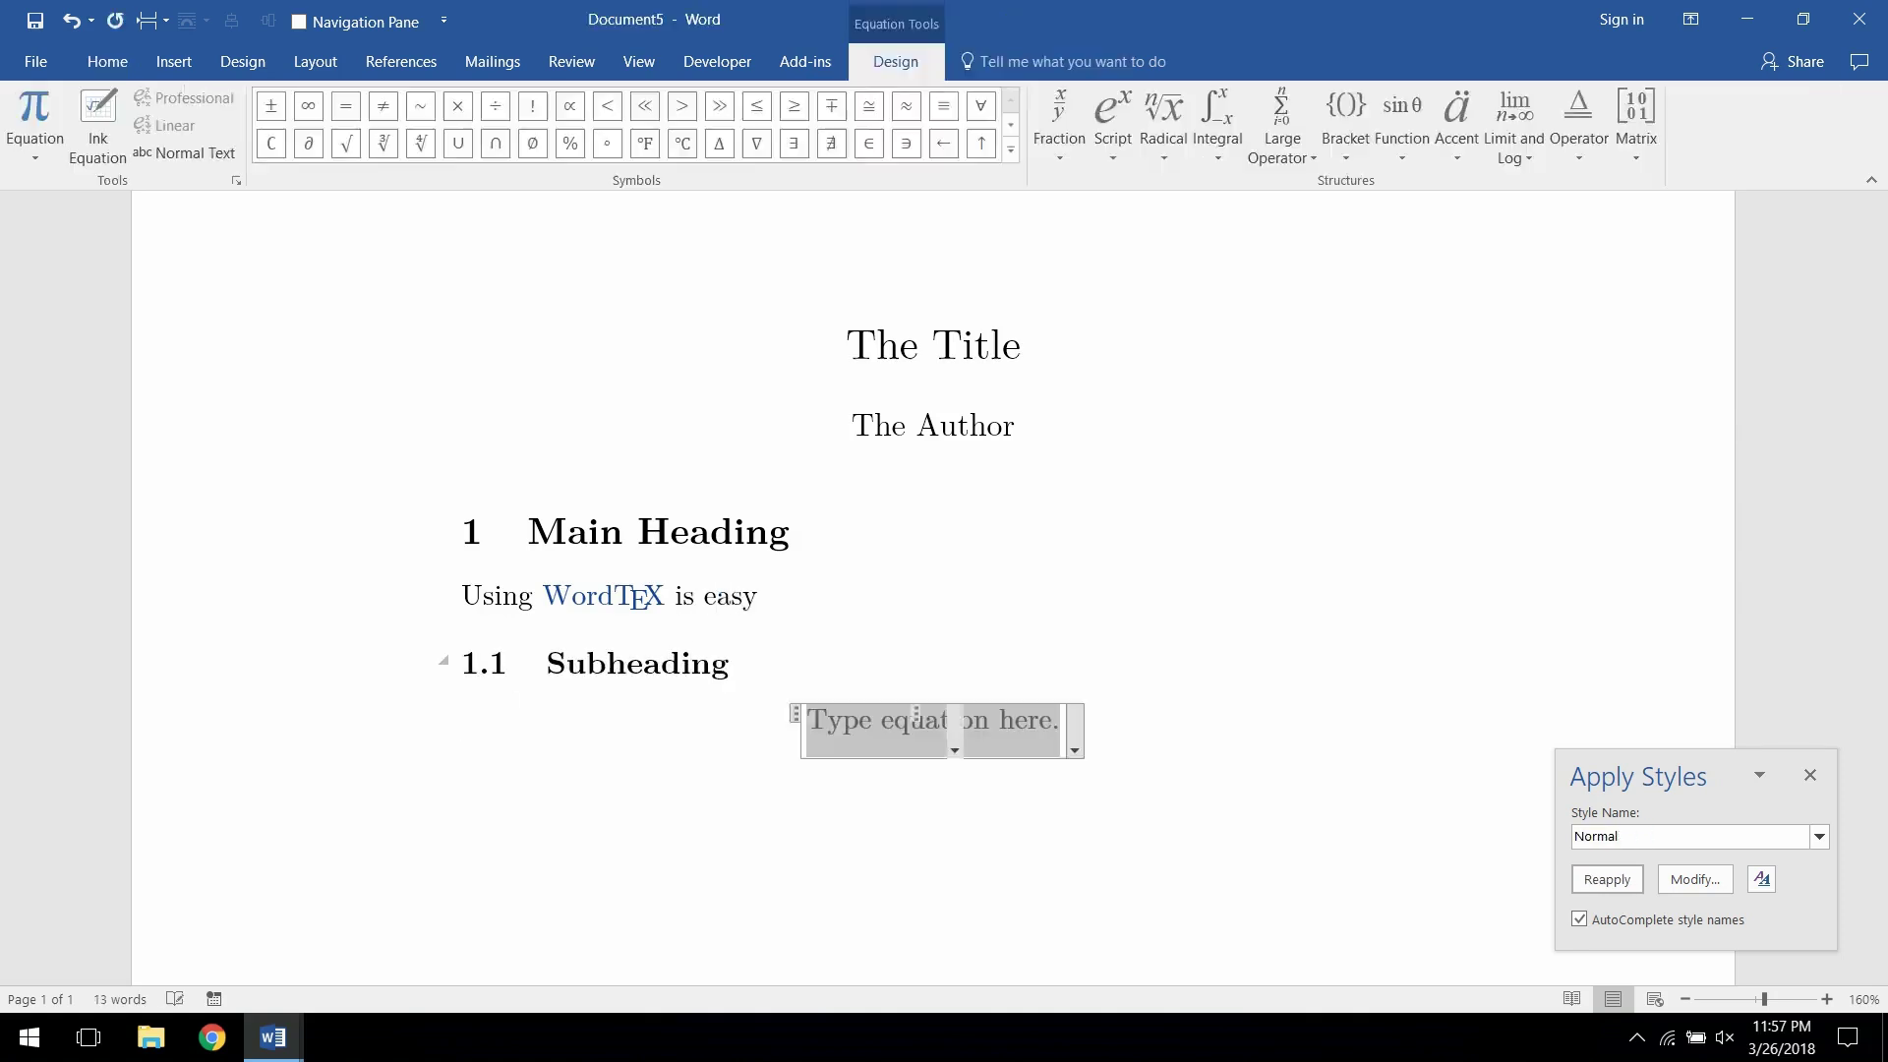
text(\sum_(i=1)^100)
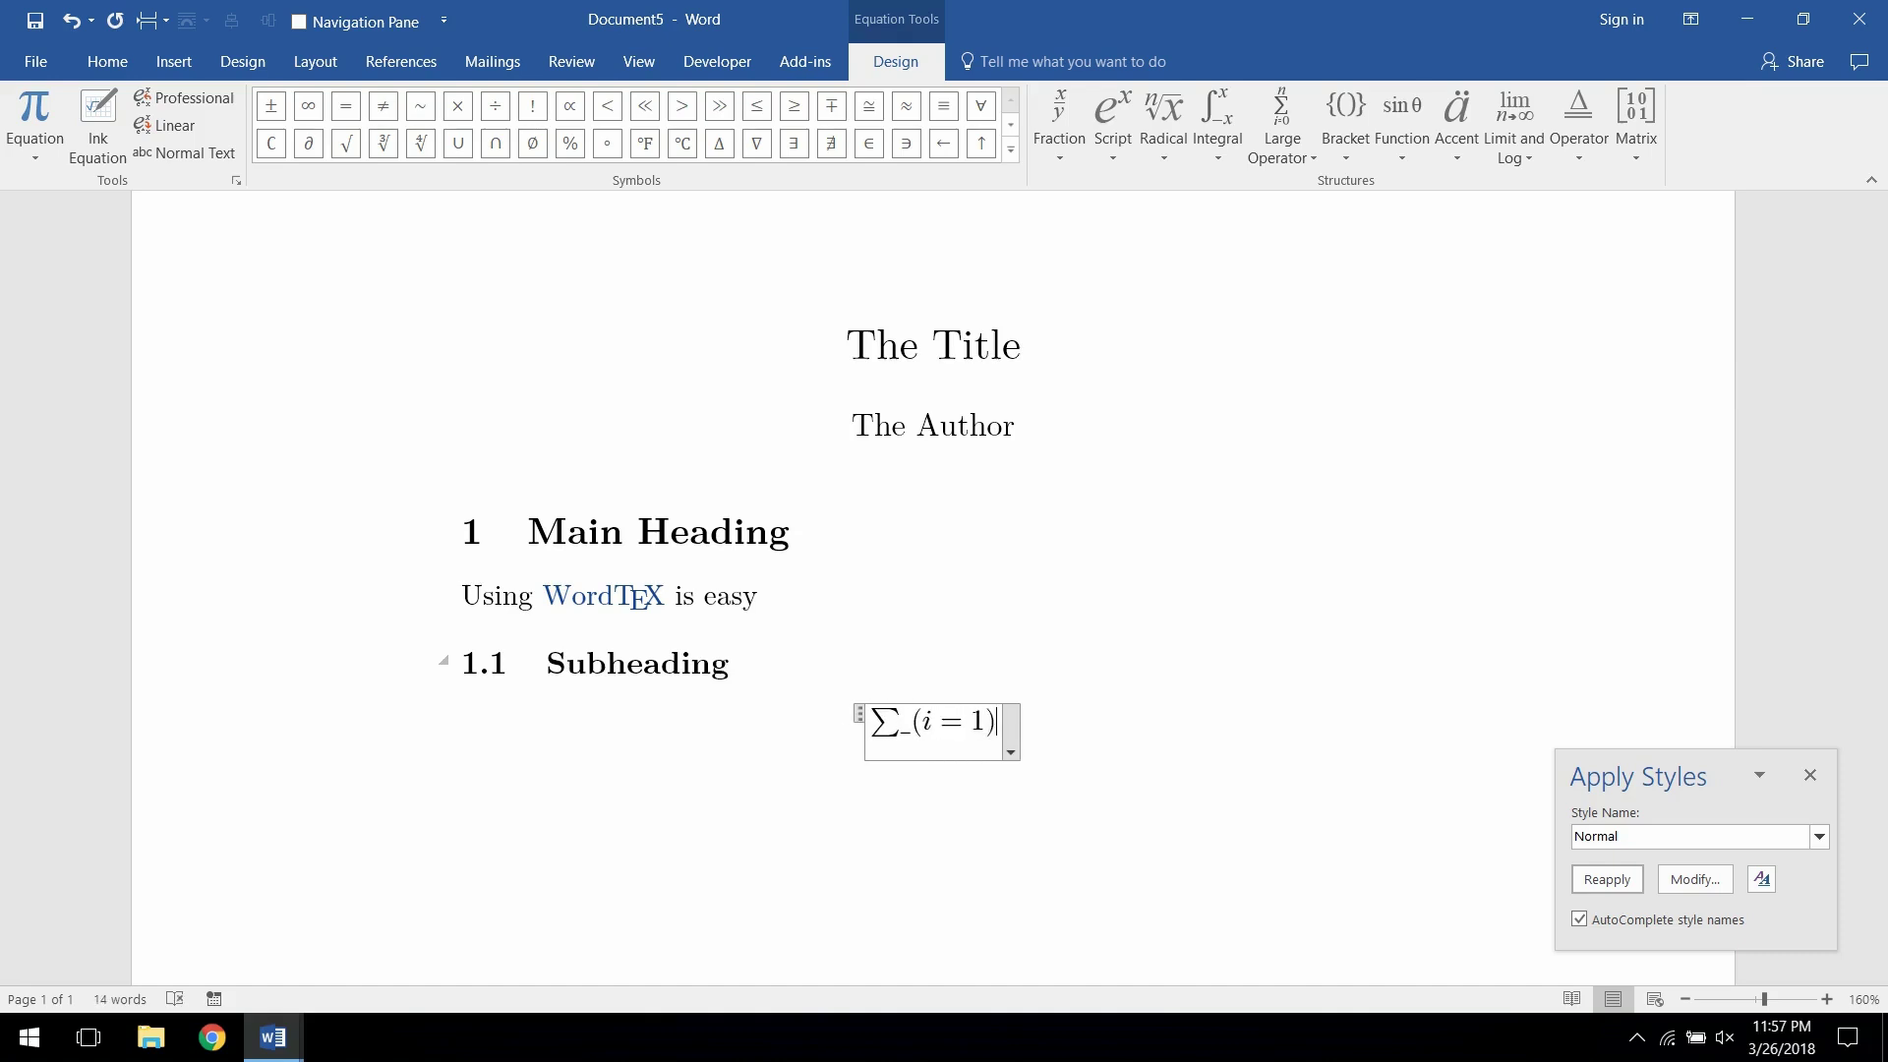
text( i)
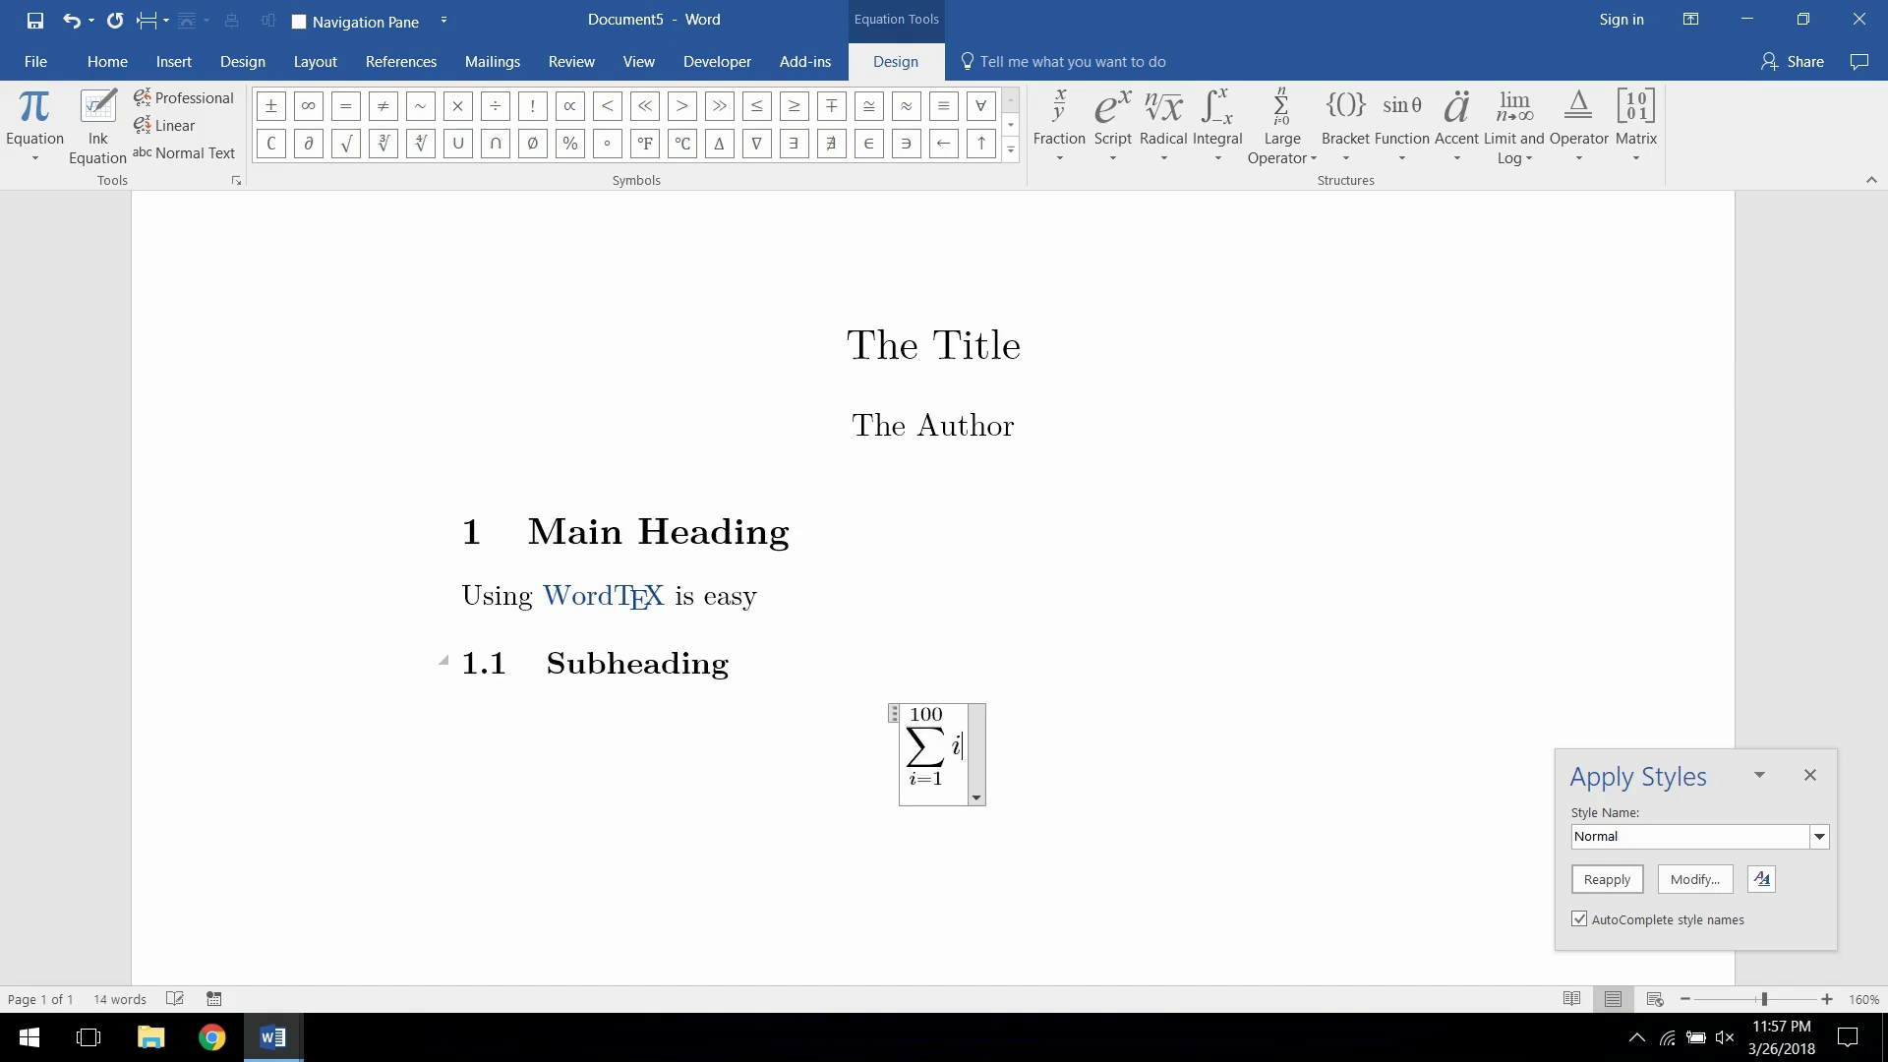
text(=(100\times 101)/)
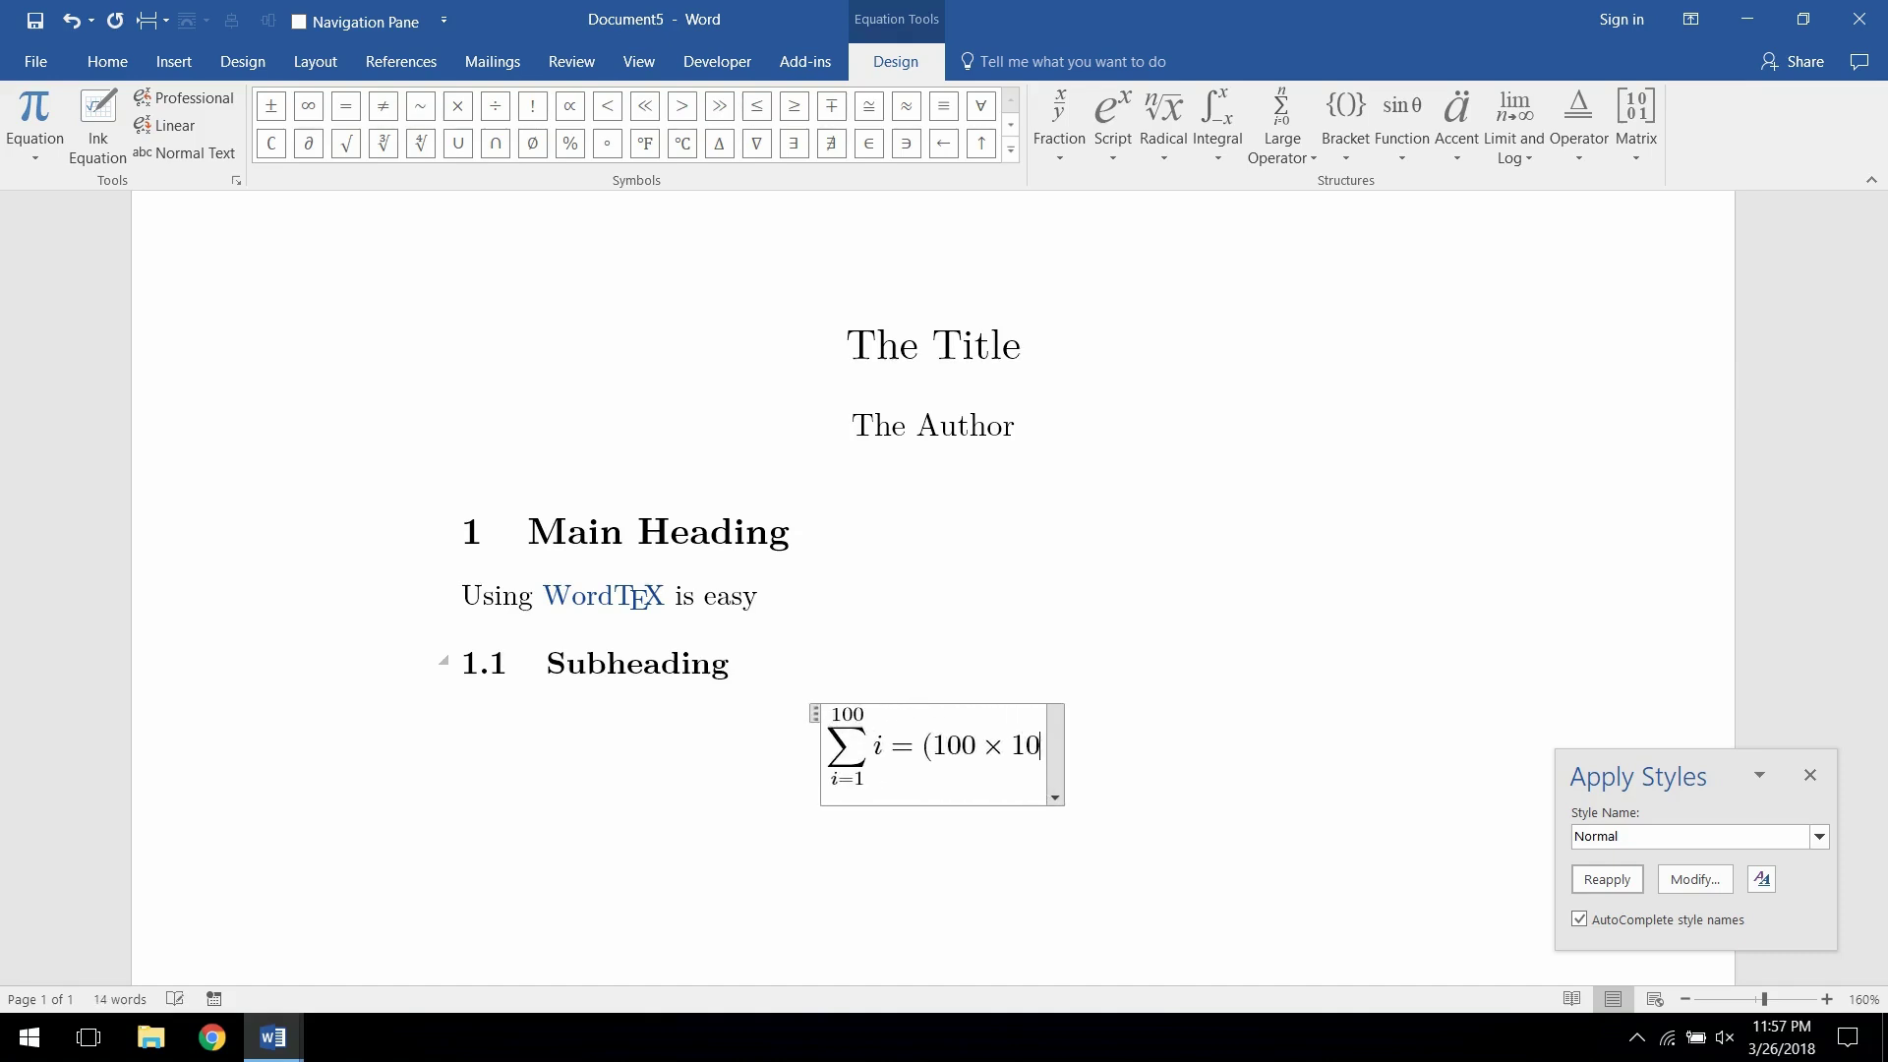
text(2=5050)
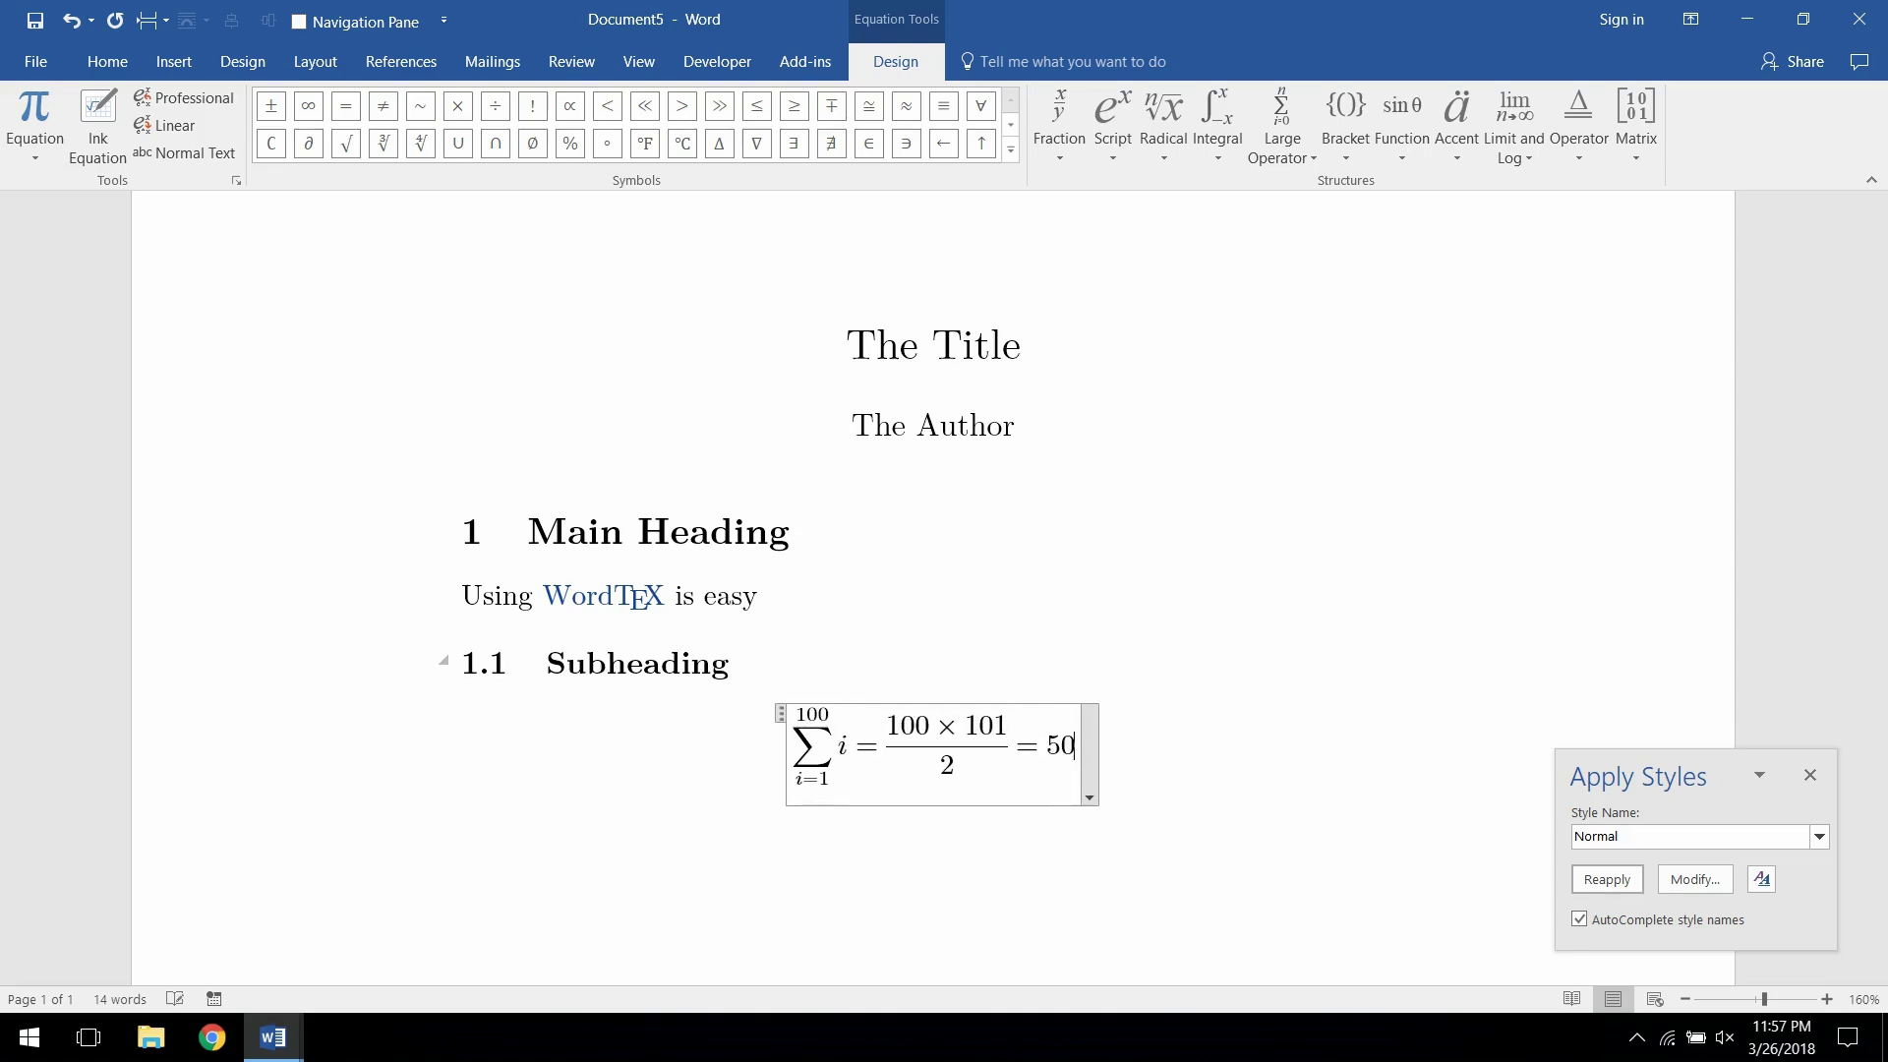
key(Return)
Type 'Inline' followed by 'code' in the Inline Code style.
text(Inline)
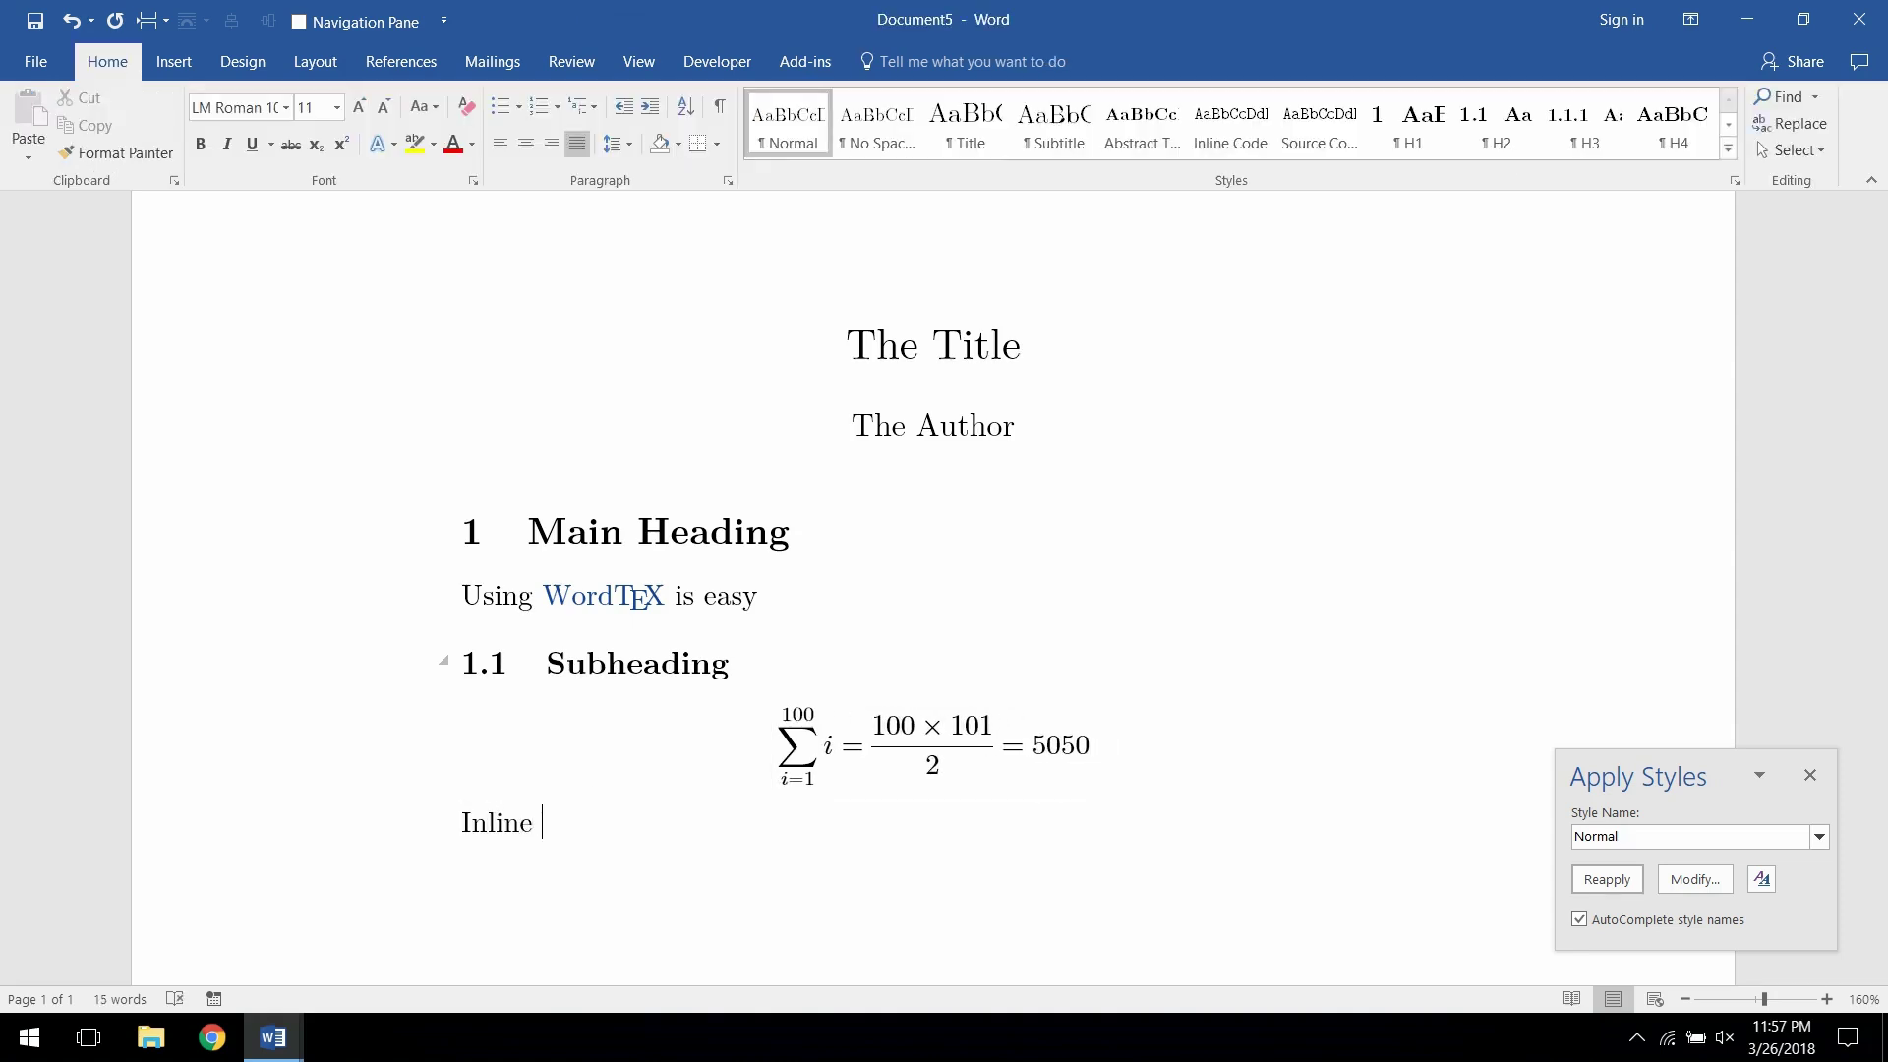
key(ctrl+shift+s)
text(In)
key(Return)
text(code is easy to inser)
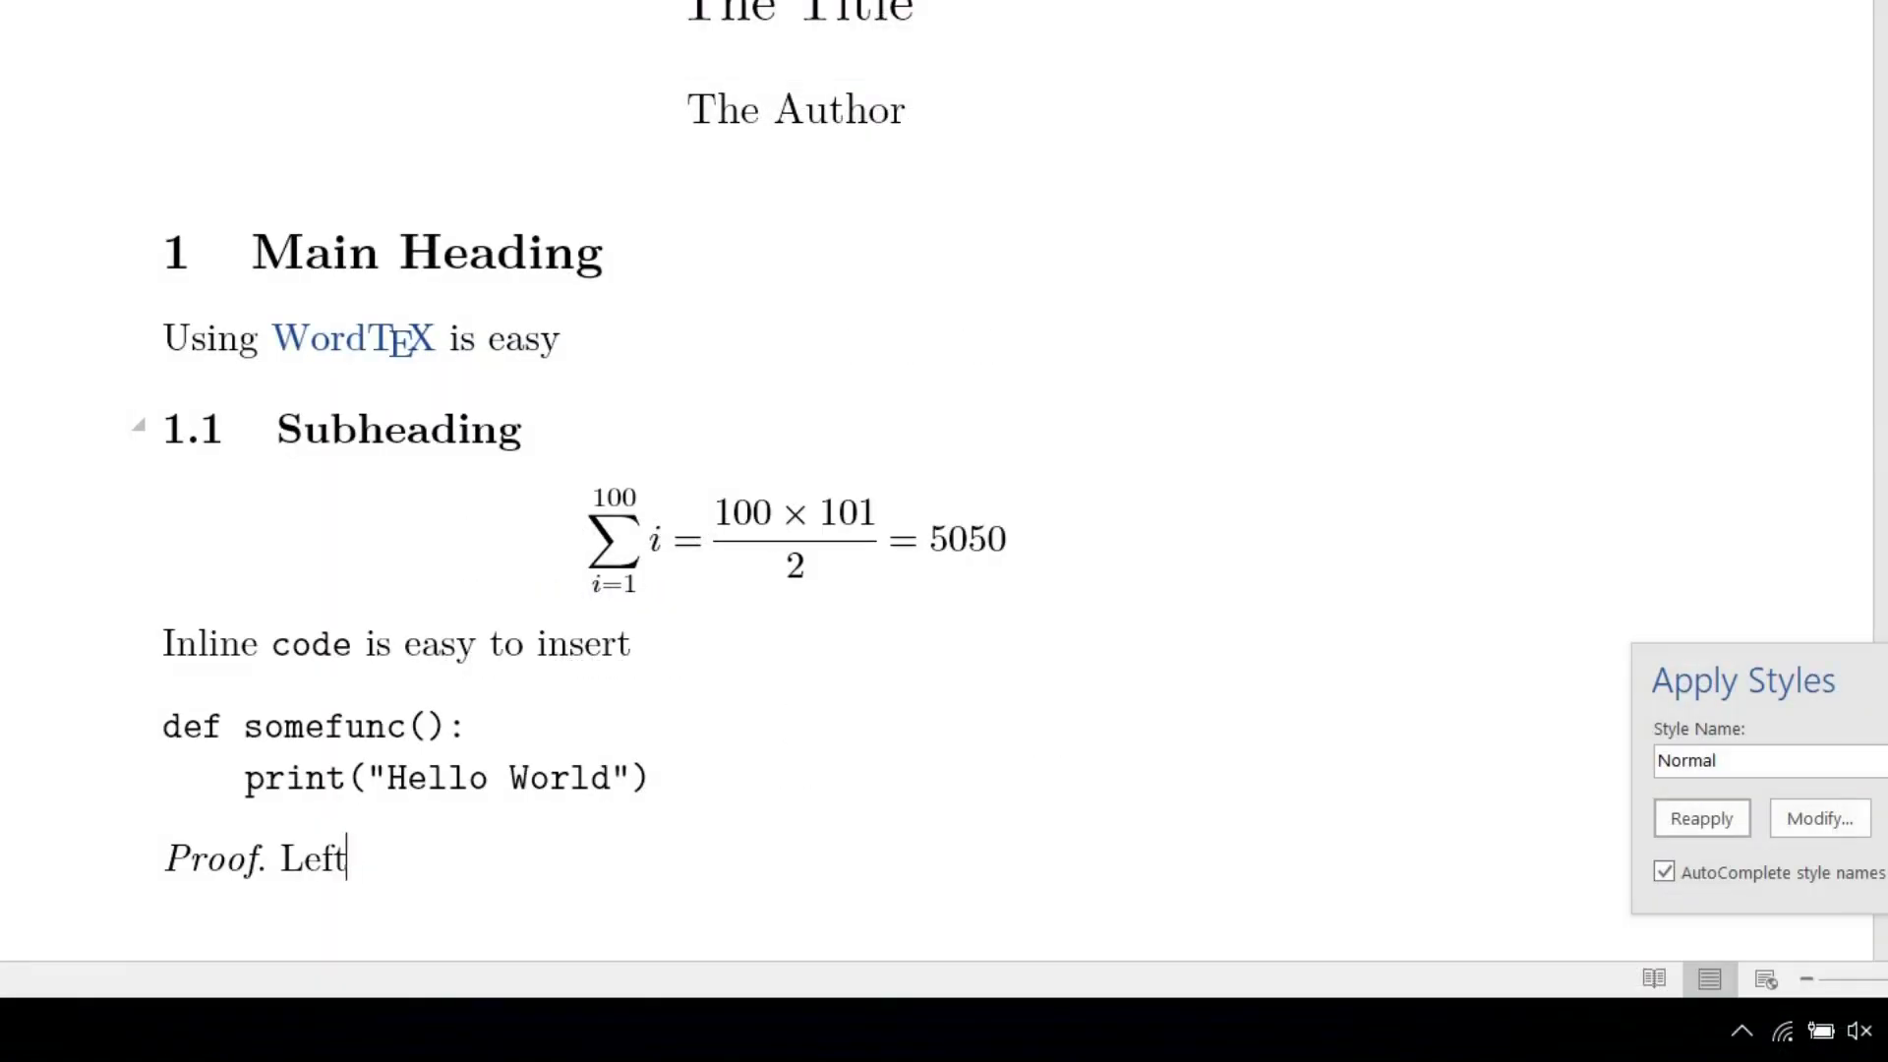
End the proof with 'to the reader' and a QED box, then begin the next line.
text(to the reader)
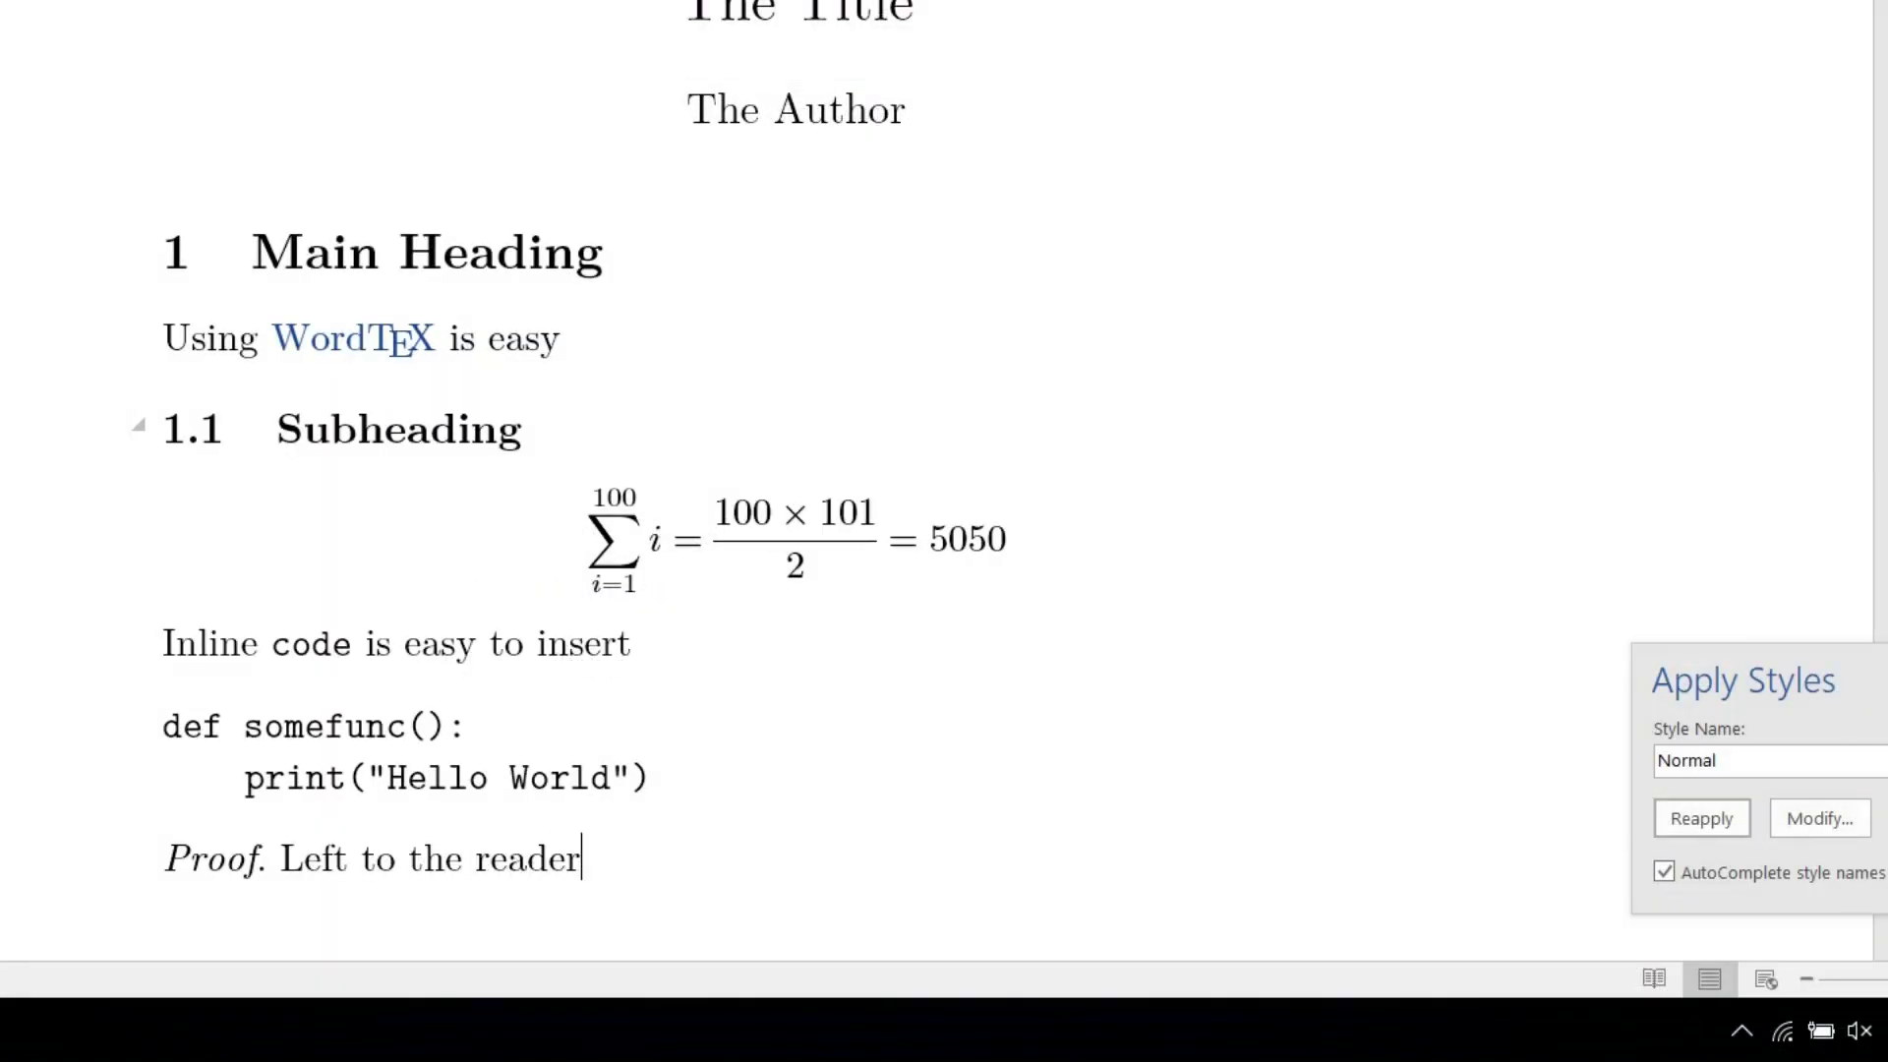
text(\qed)
key(Return)
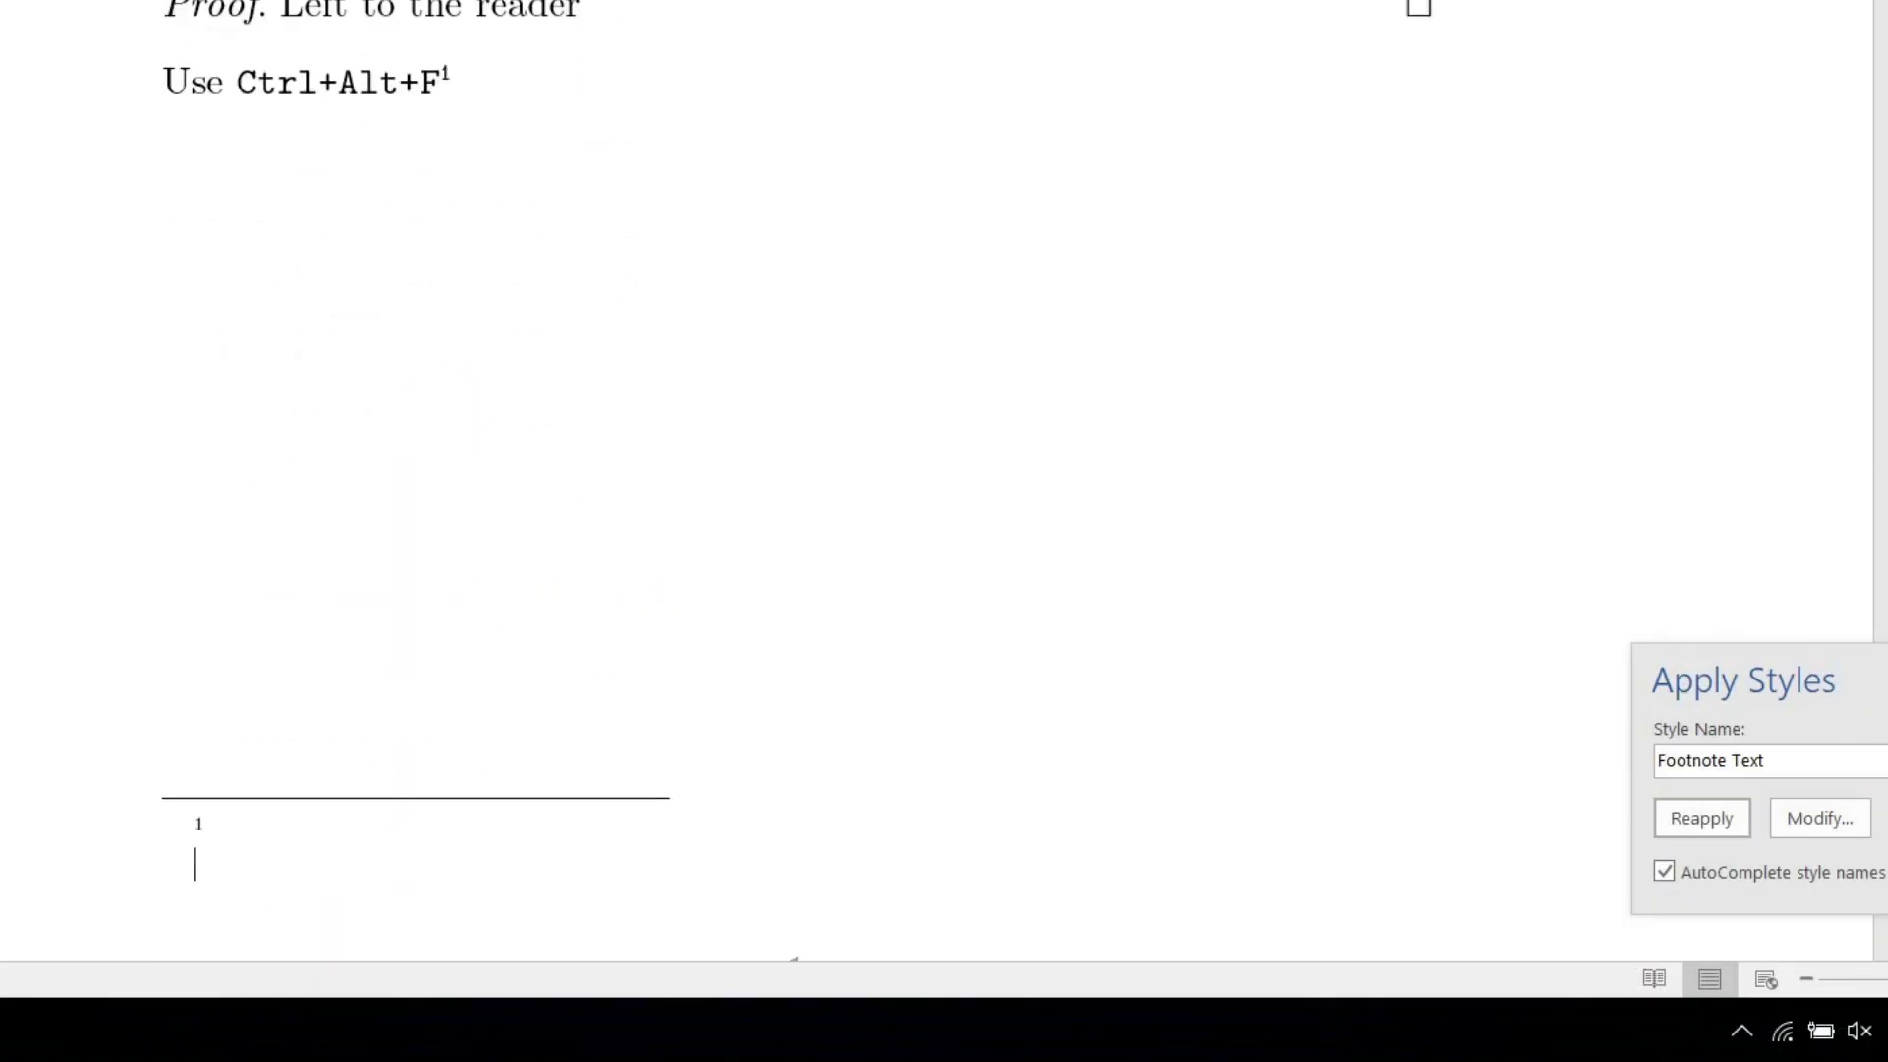
text(To)
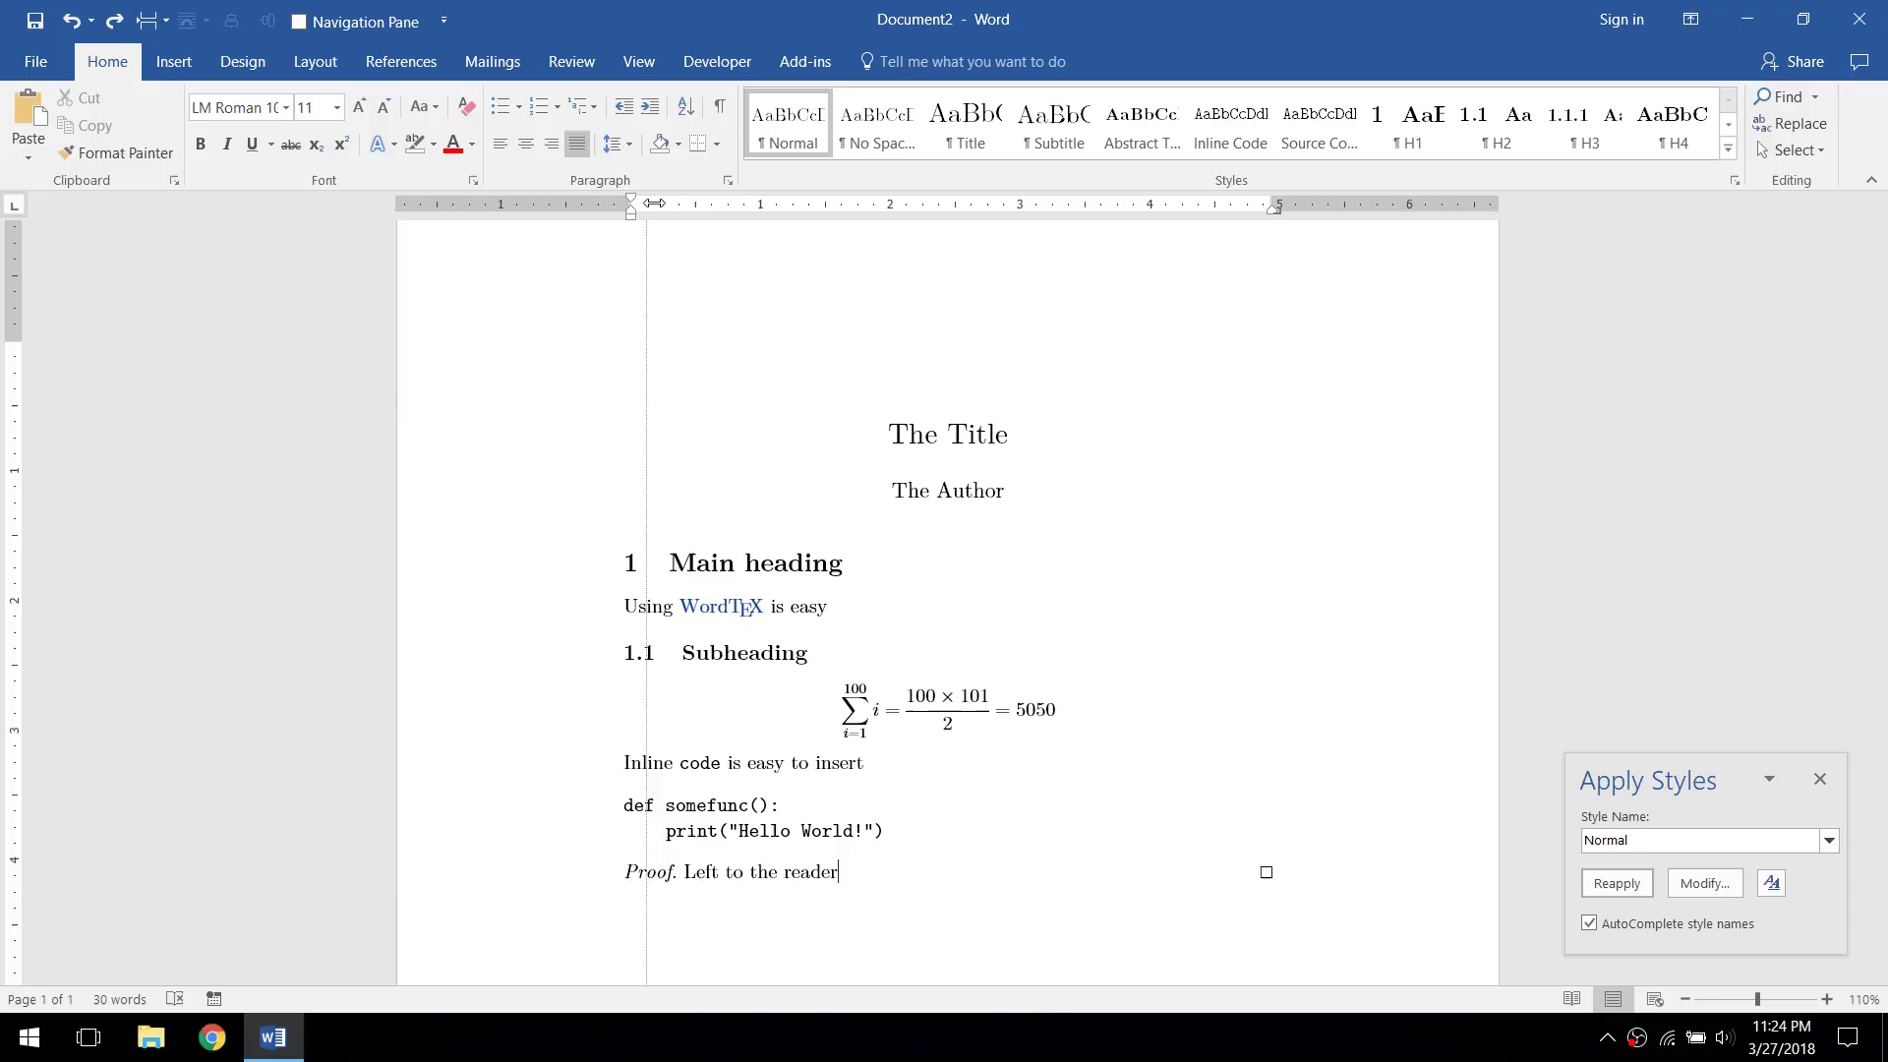
Pull in the right margin and retype the quote before 'smart', undoing its automatic conversion.
drag(1455, 205, 1082, 205)
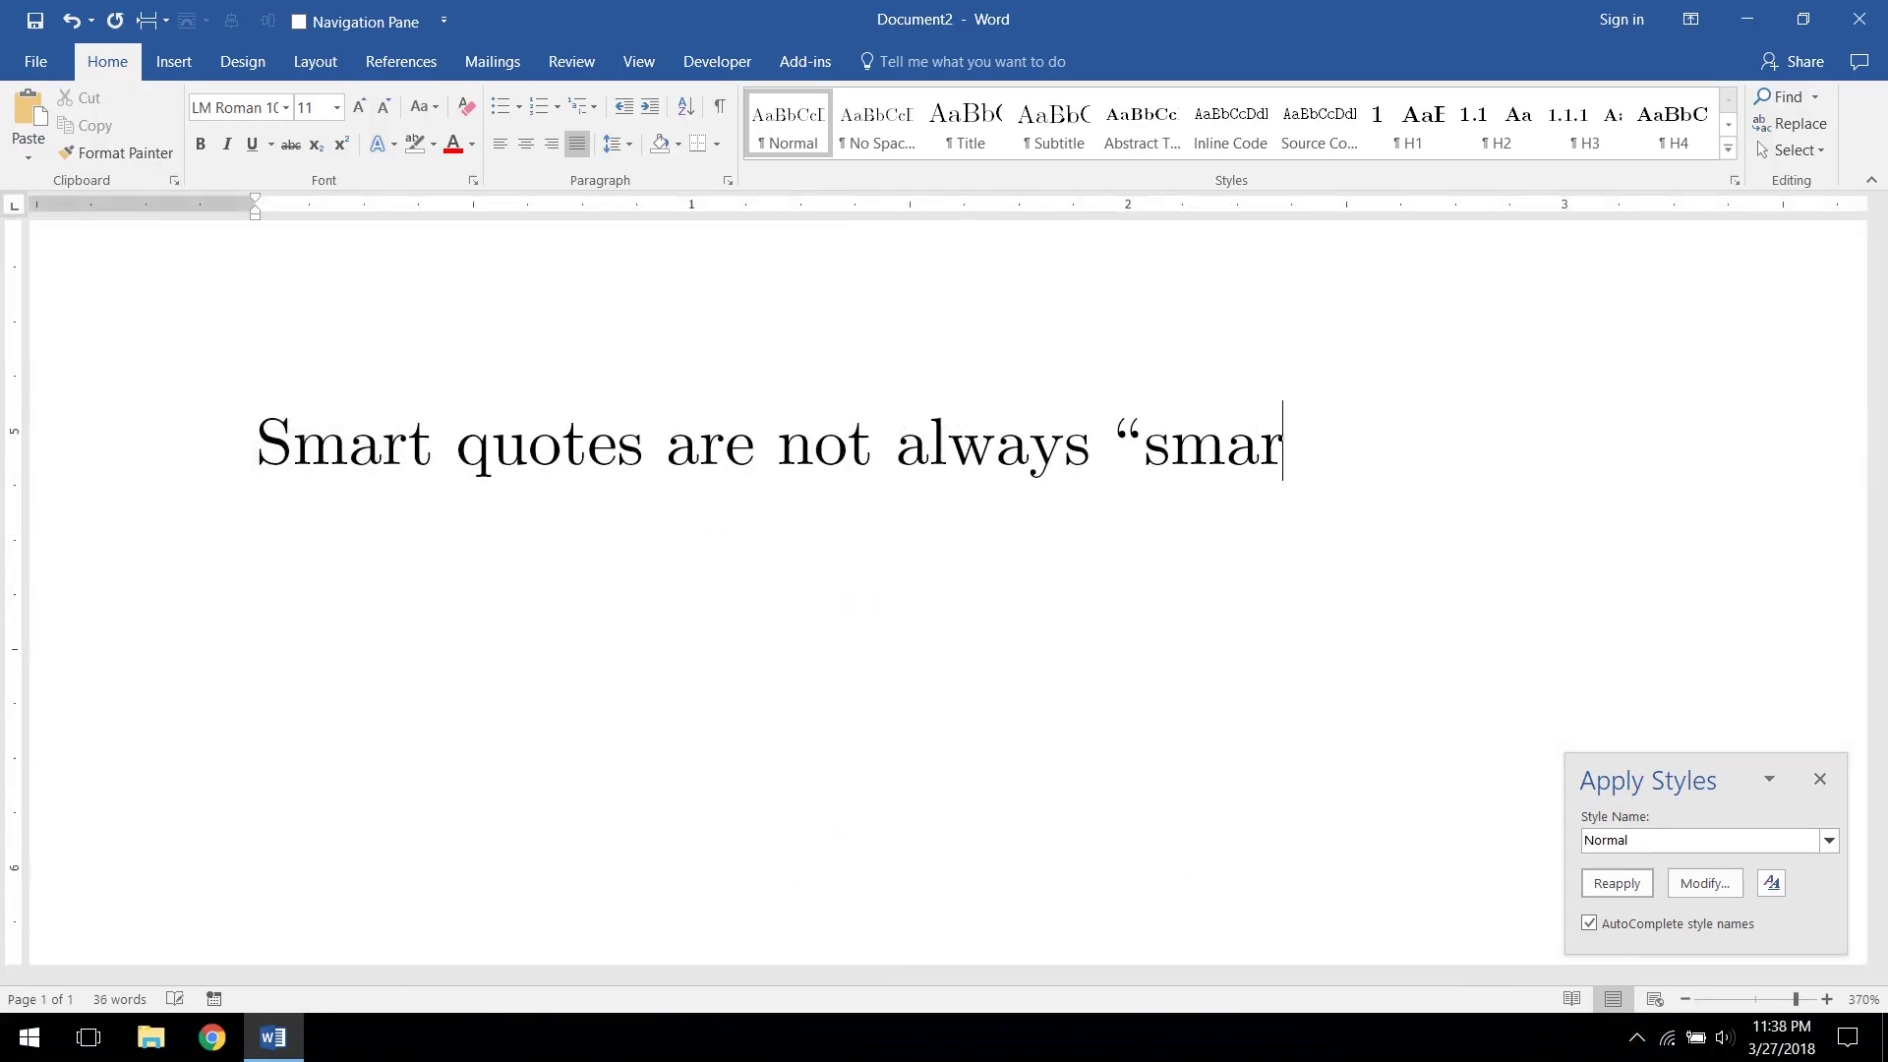
text(t")
key(BackSpace)
text(")
key(ctrl+z)
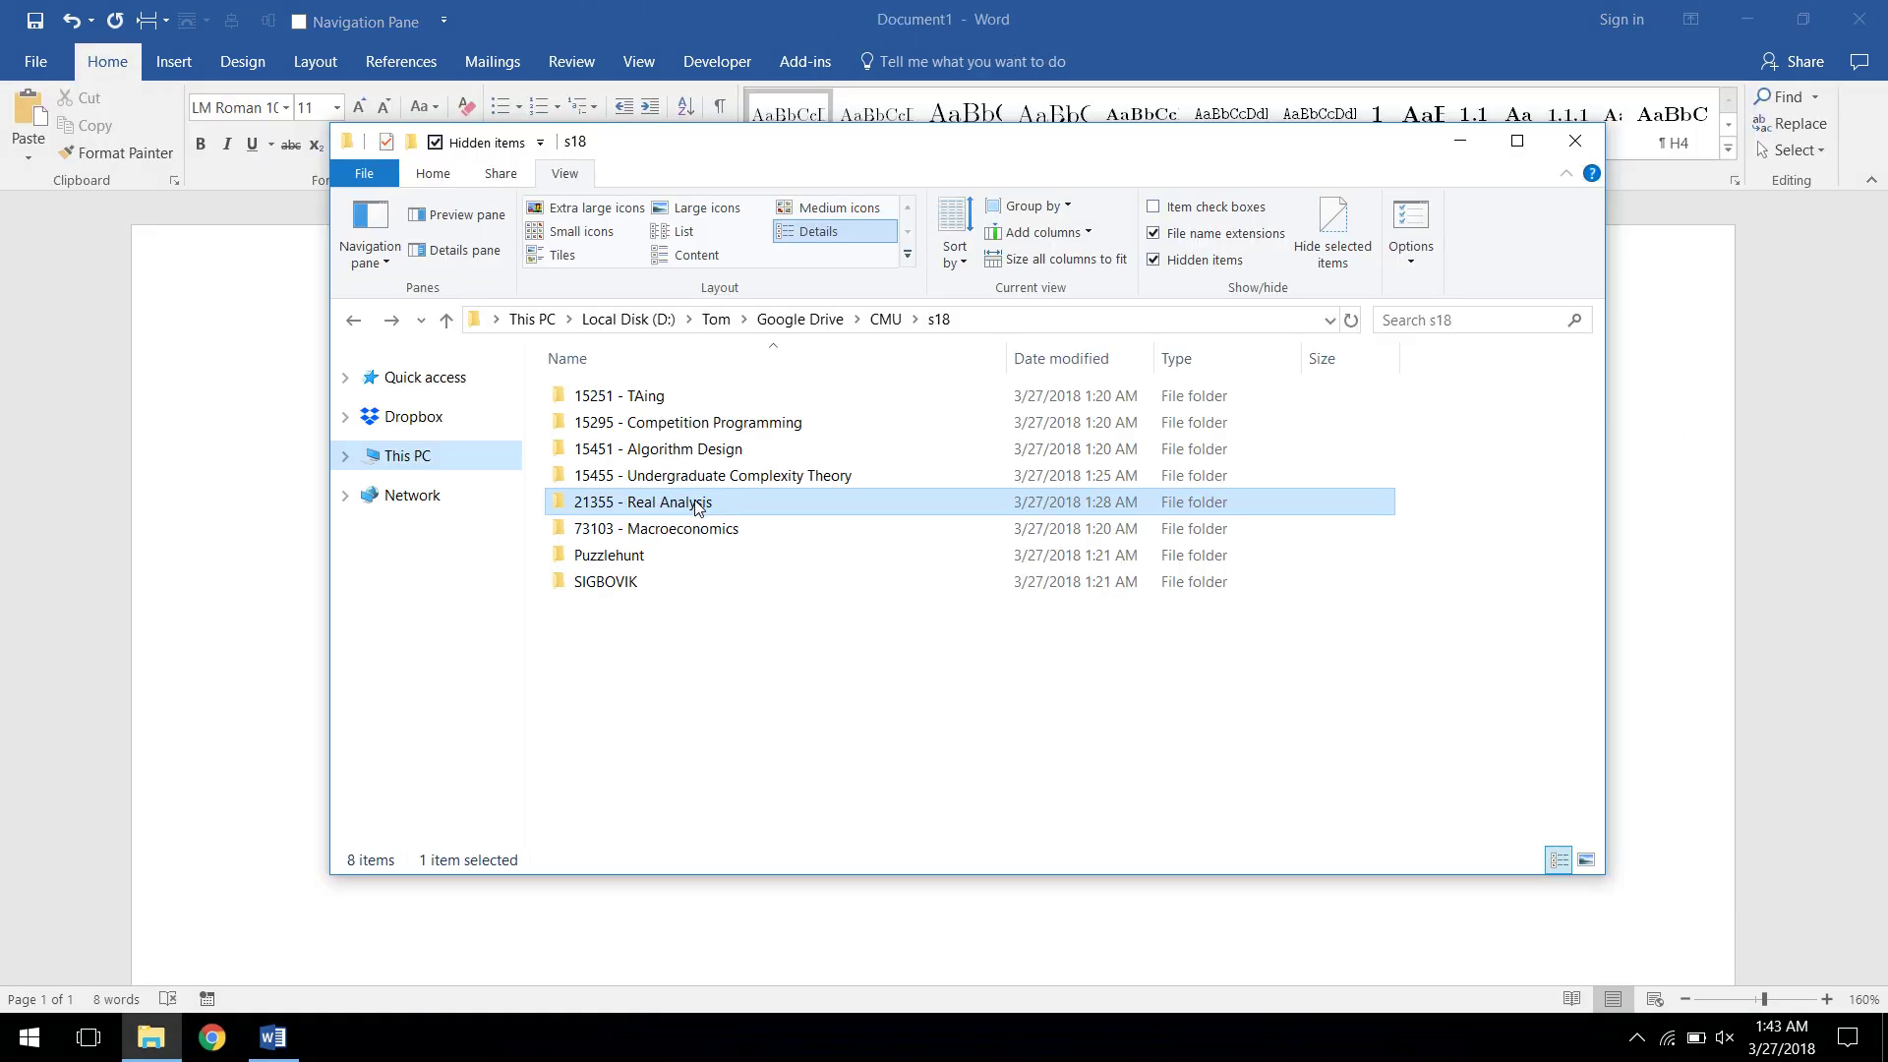
Open the 21355 - Real Analysis folder, then widen Word beside the sample.tex source.
double_click(696, 497)
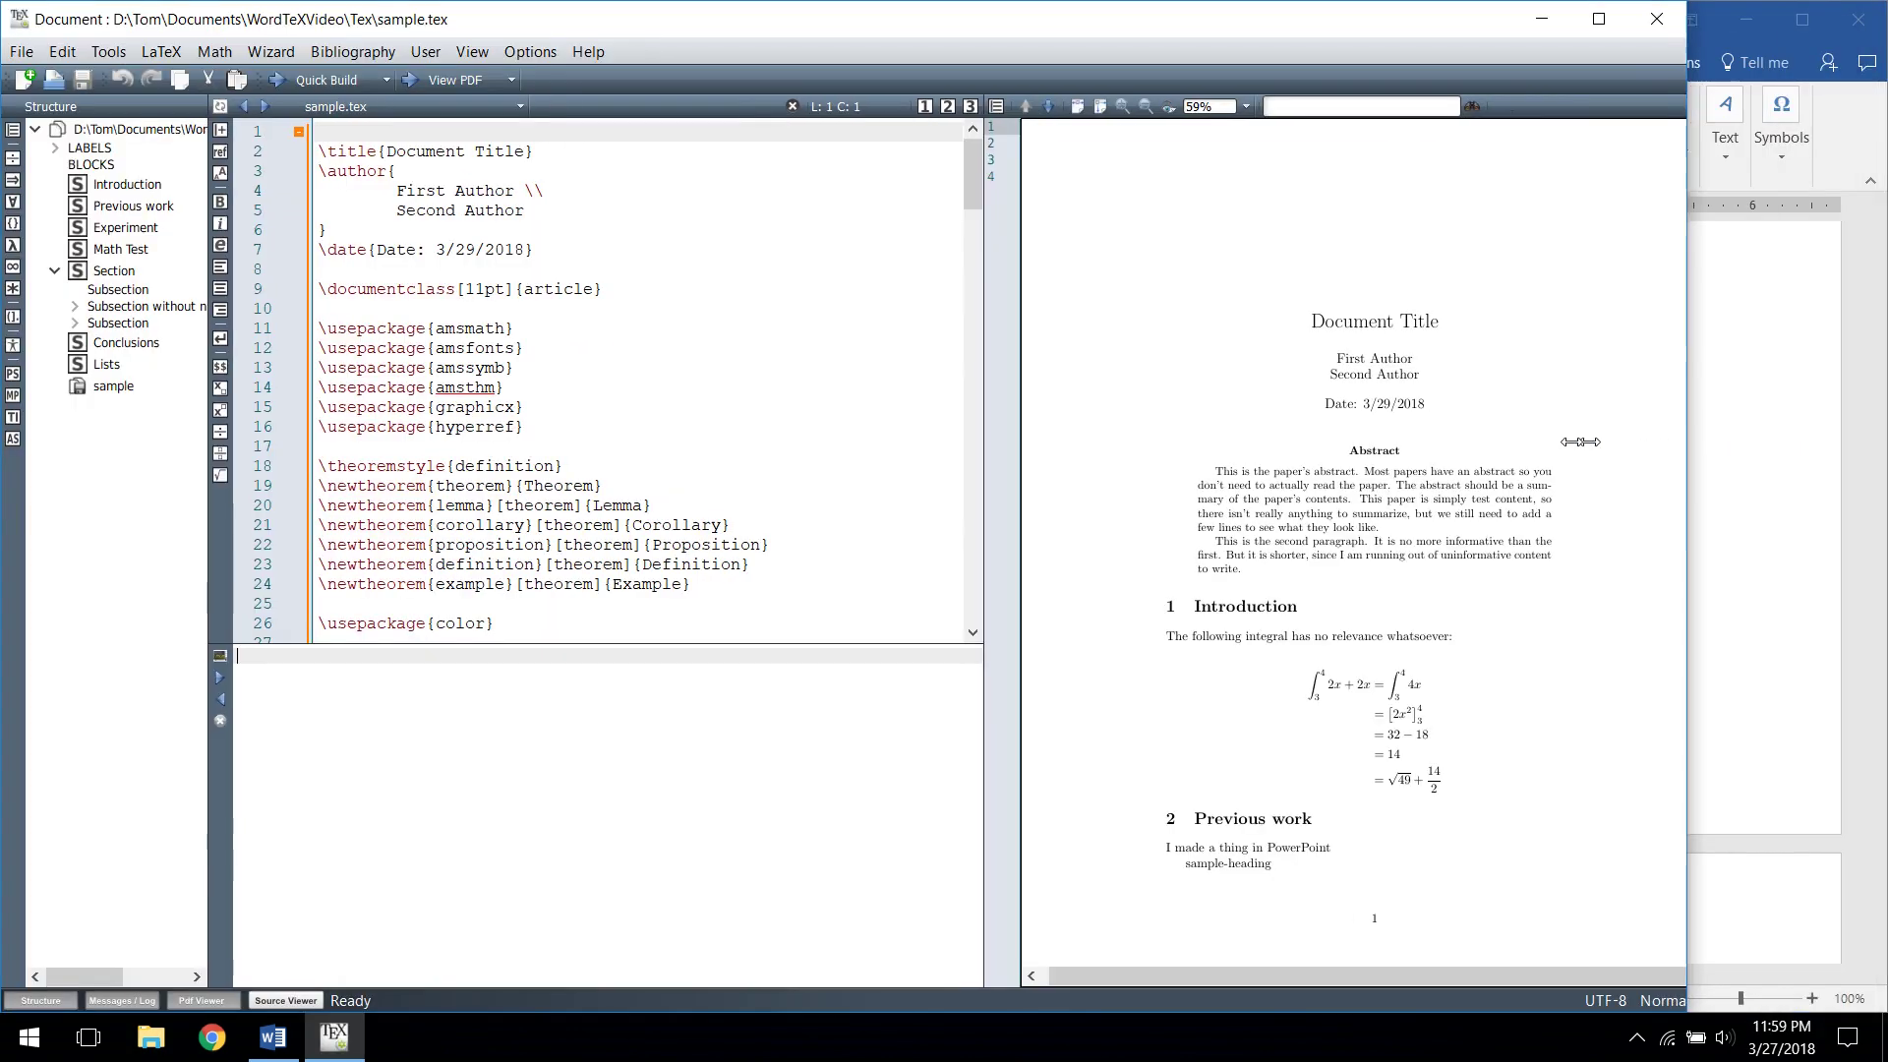
drag(1558, 398, 942, 398)
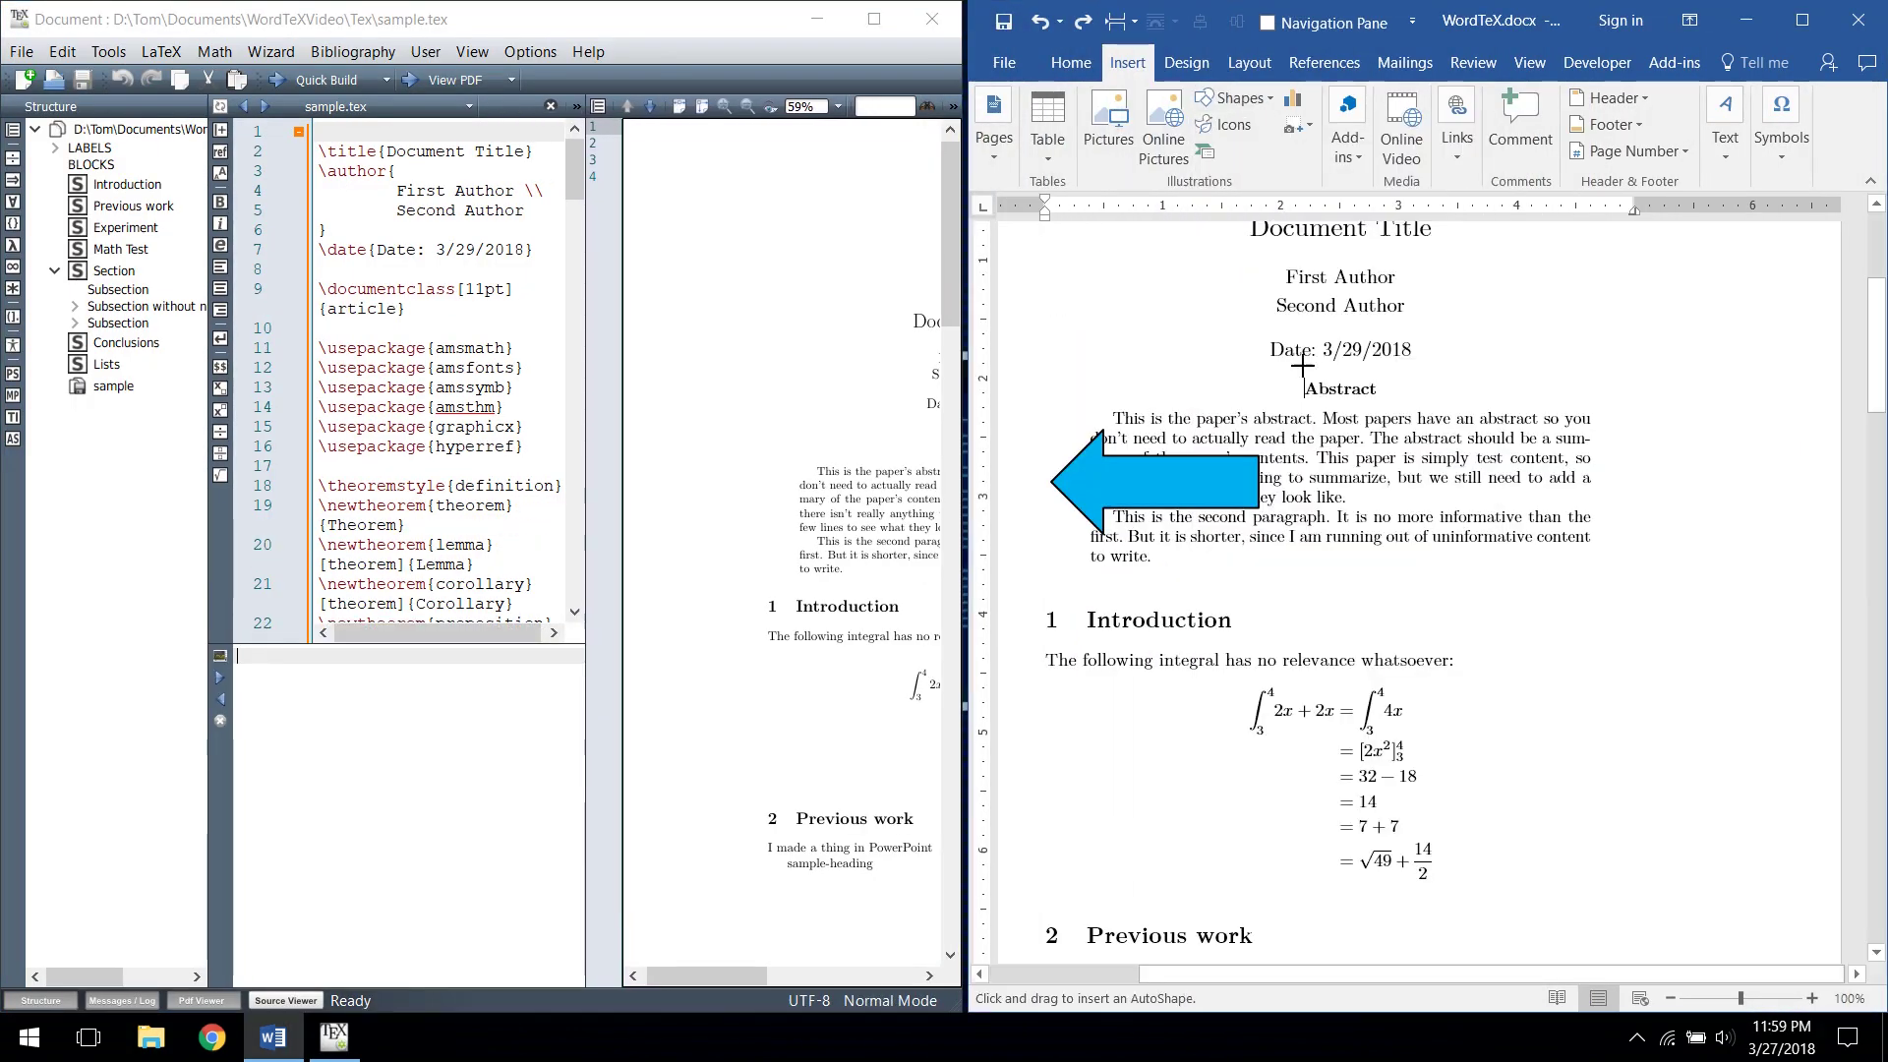
Draw the frowning face beside the arrow and edit the embedded binary-counter slide in place.
drag(1303, 366, 1529, 592)
click(1660, 587)
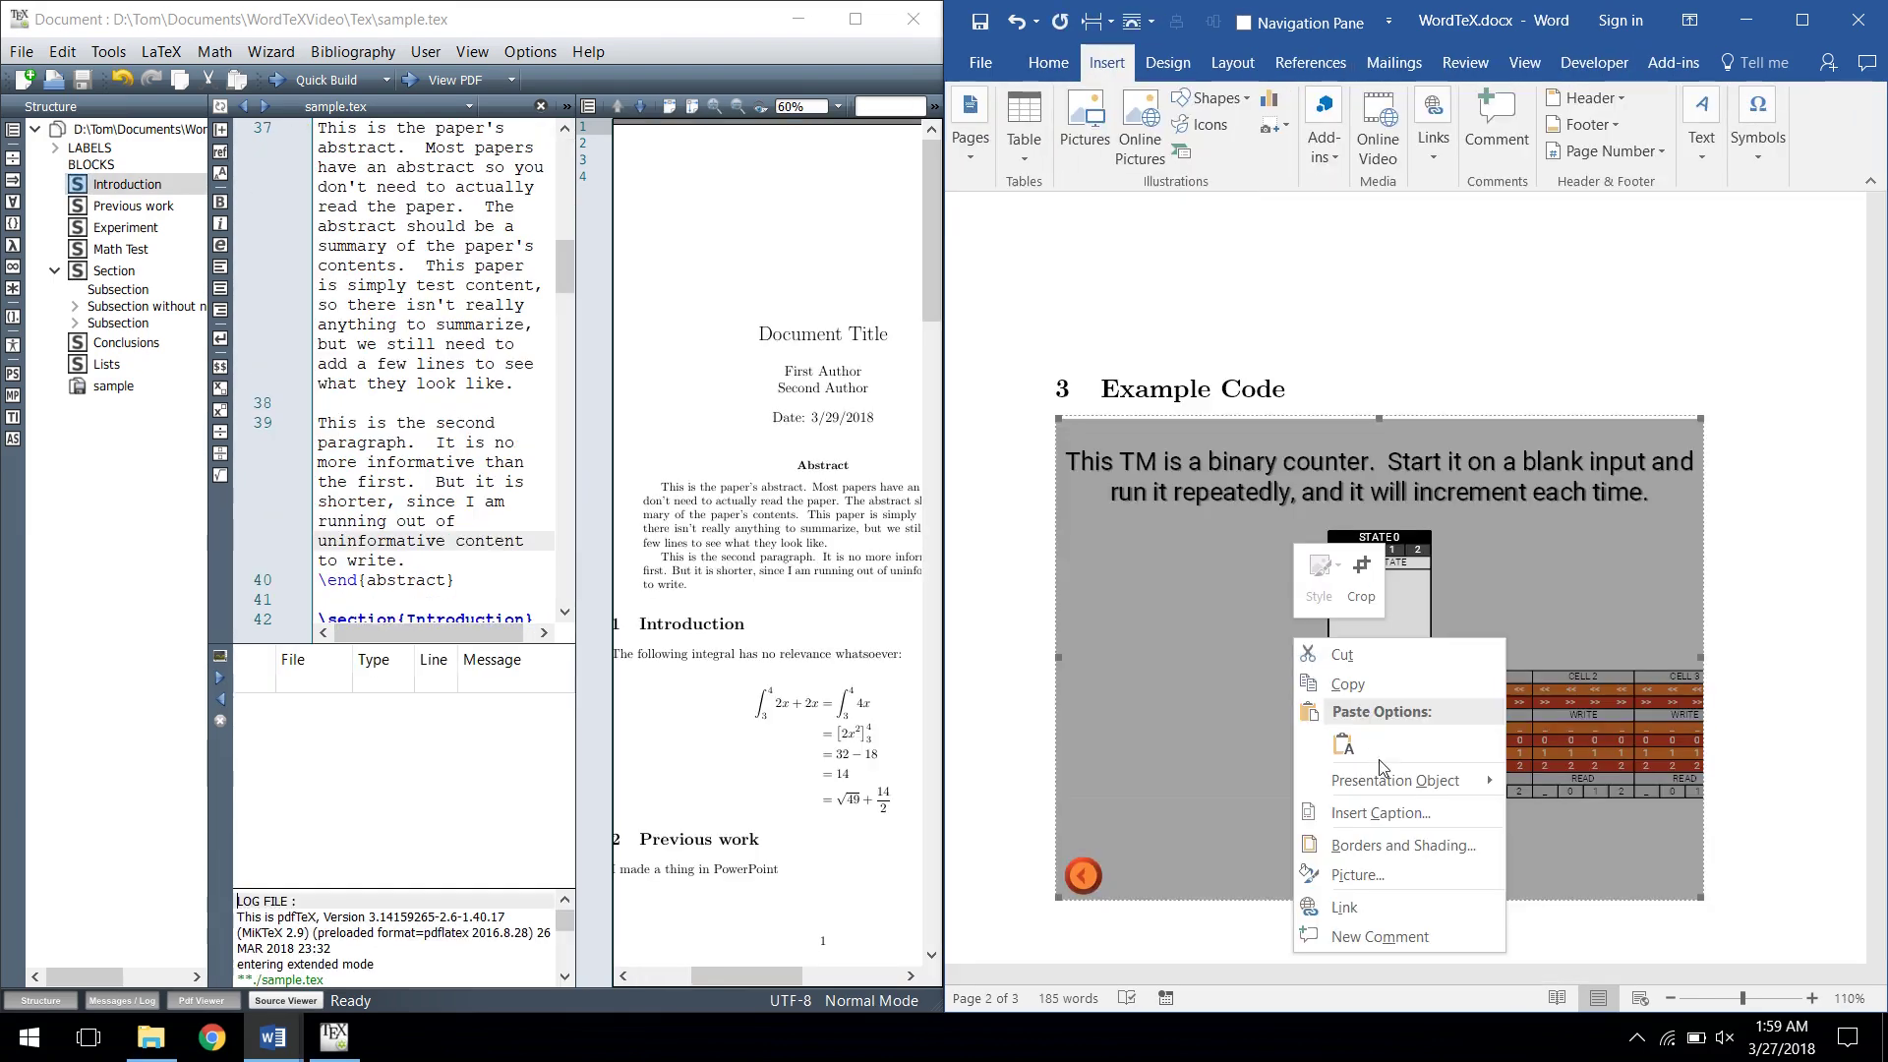
mouse_move(1430, 776)
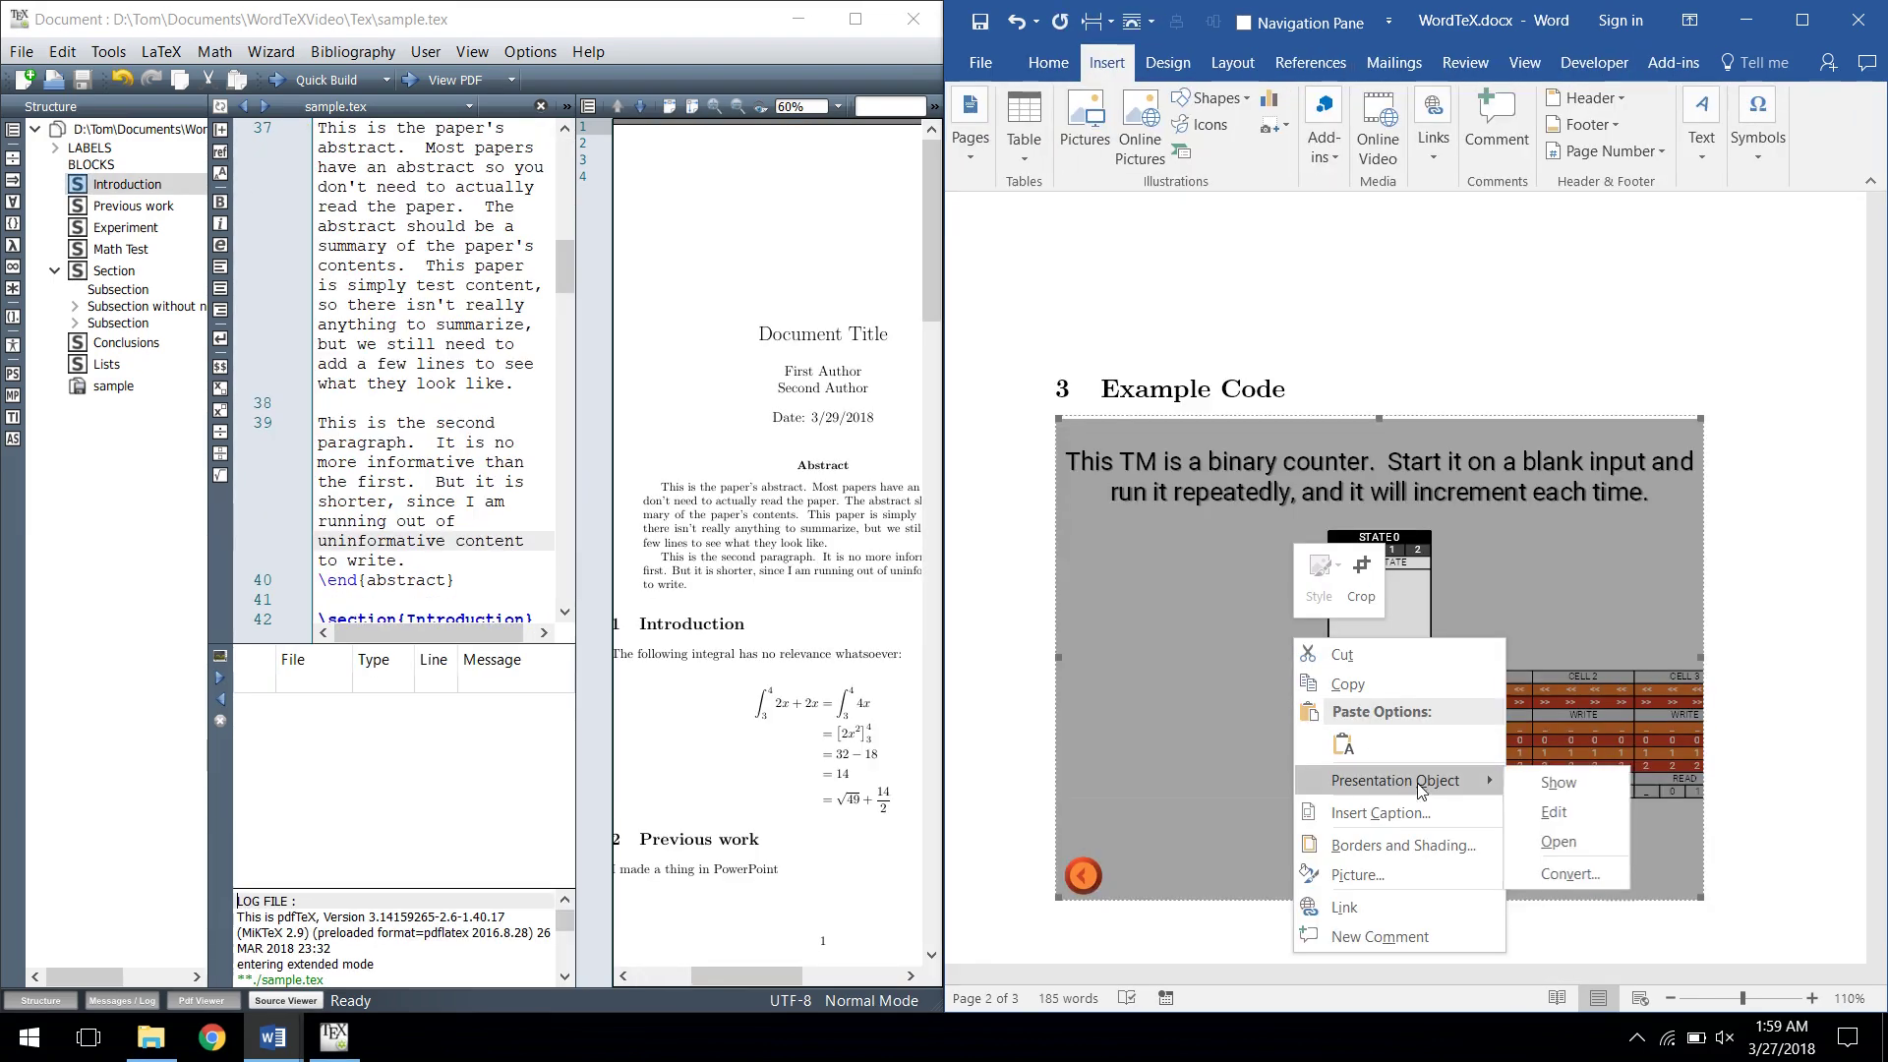
click(1554, 810)
click(1247, 435)
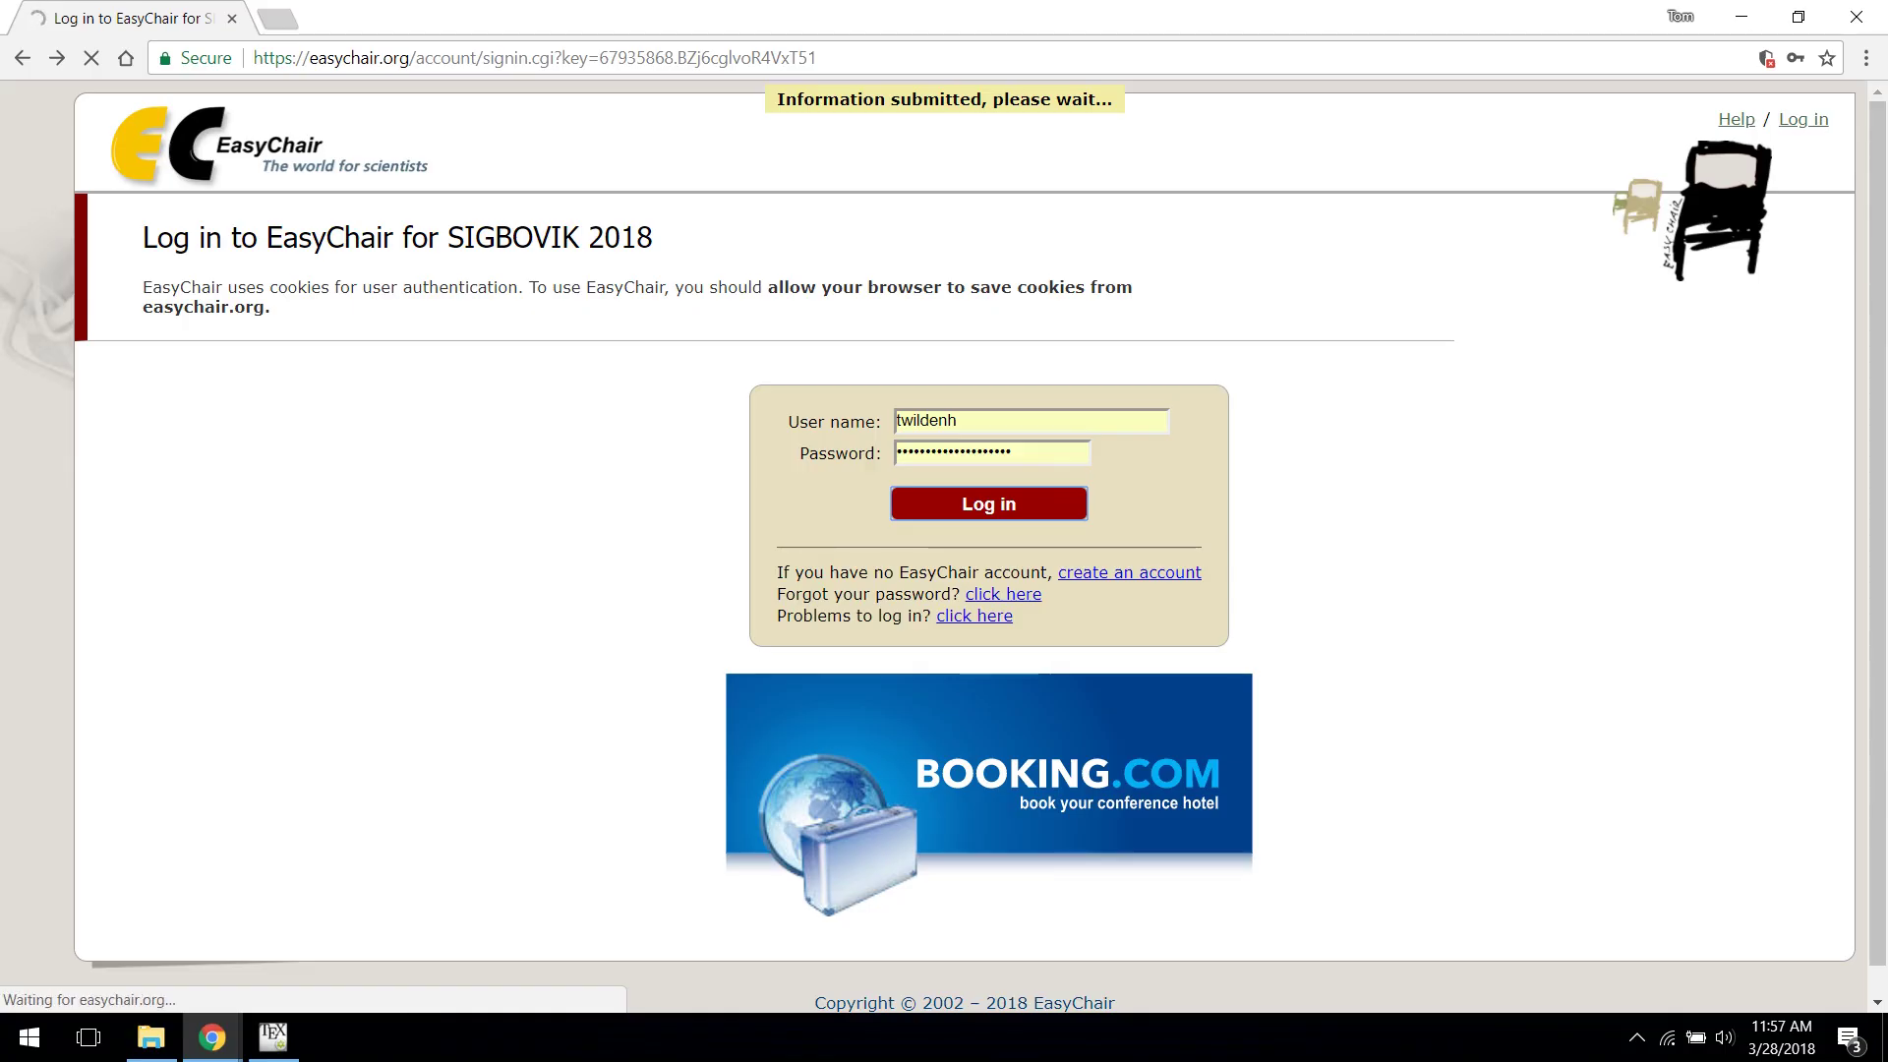
Log in to EasyChair, download the submitted WordTeX paper, and open and scroll the PDF.
click(190, 382)
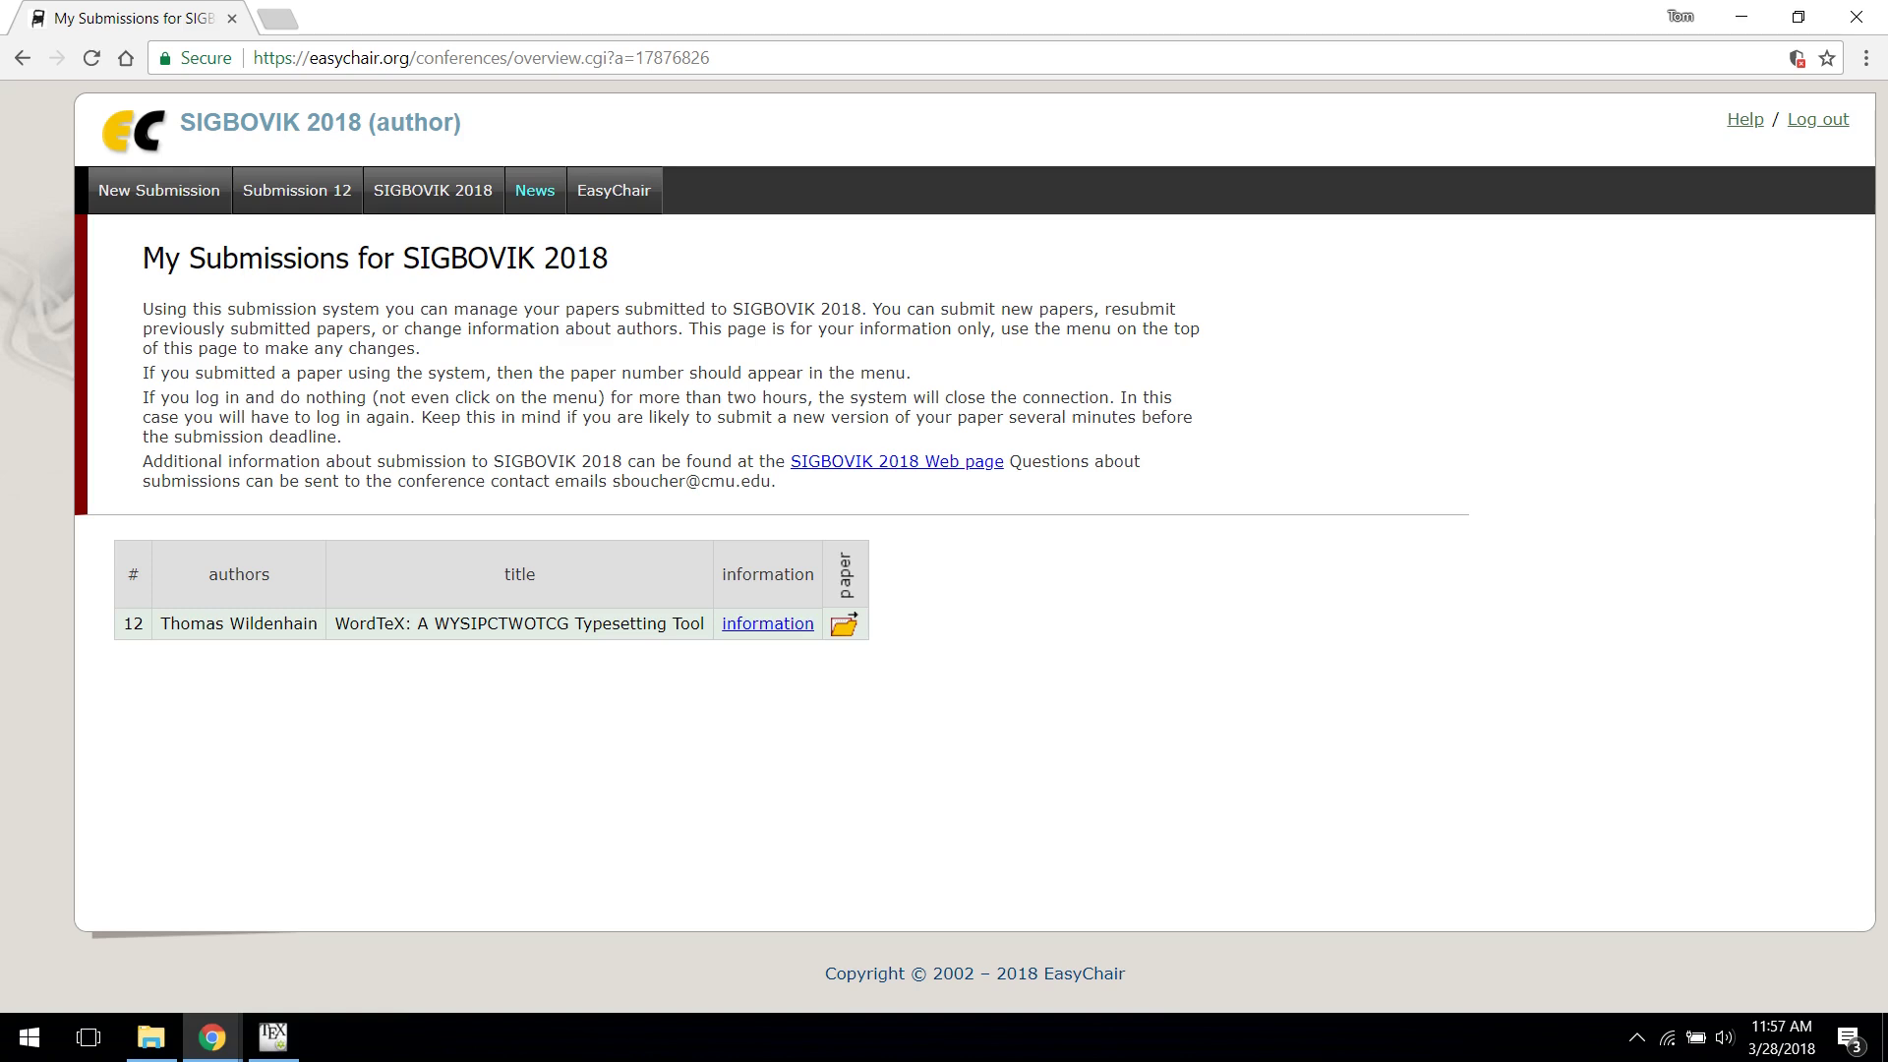
click(844, 623)
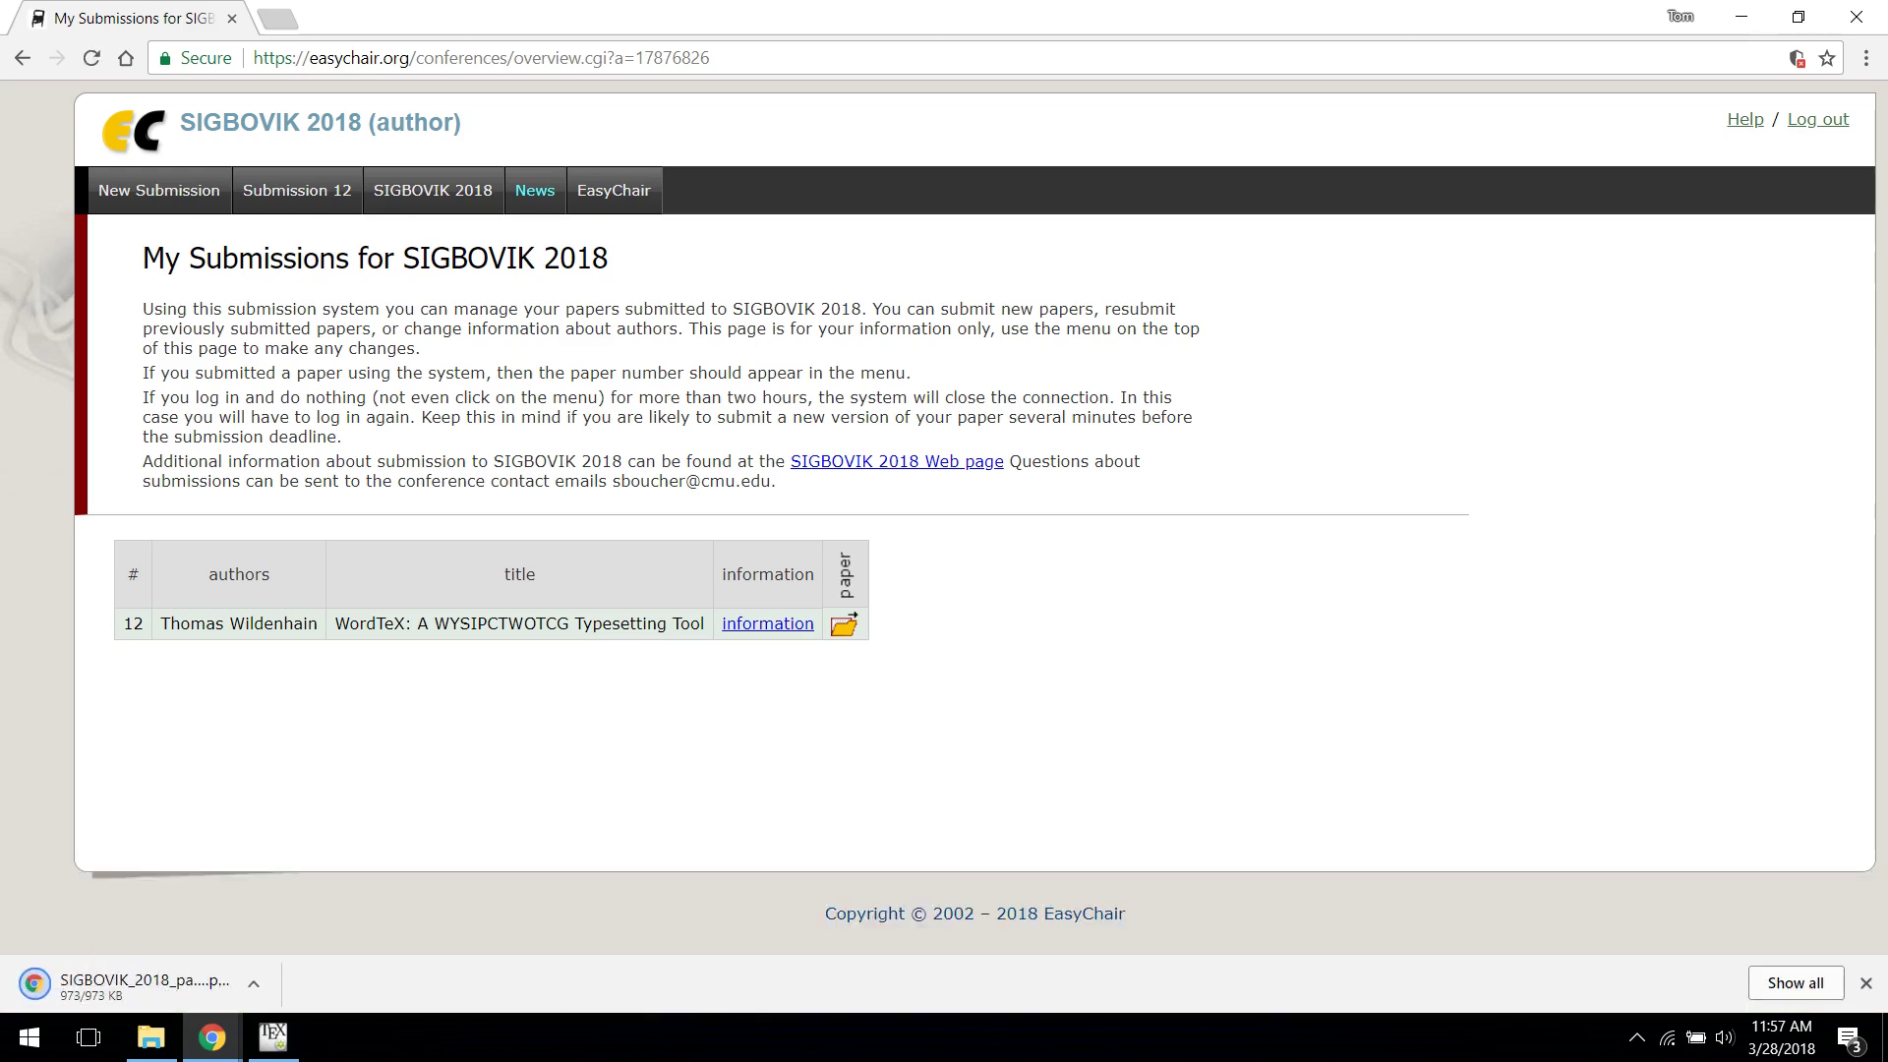
click(145, 983)
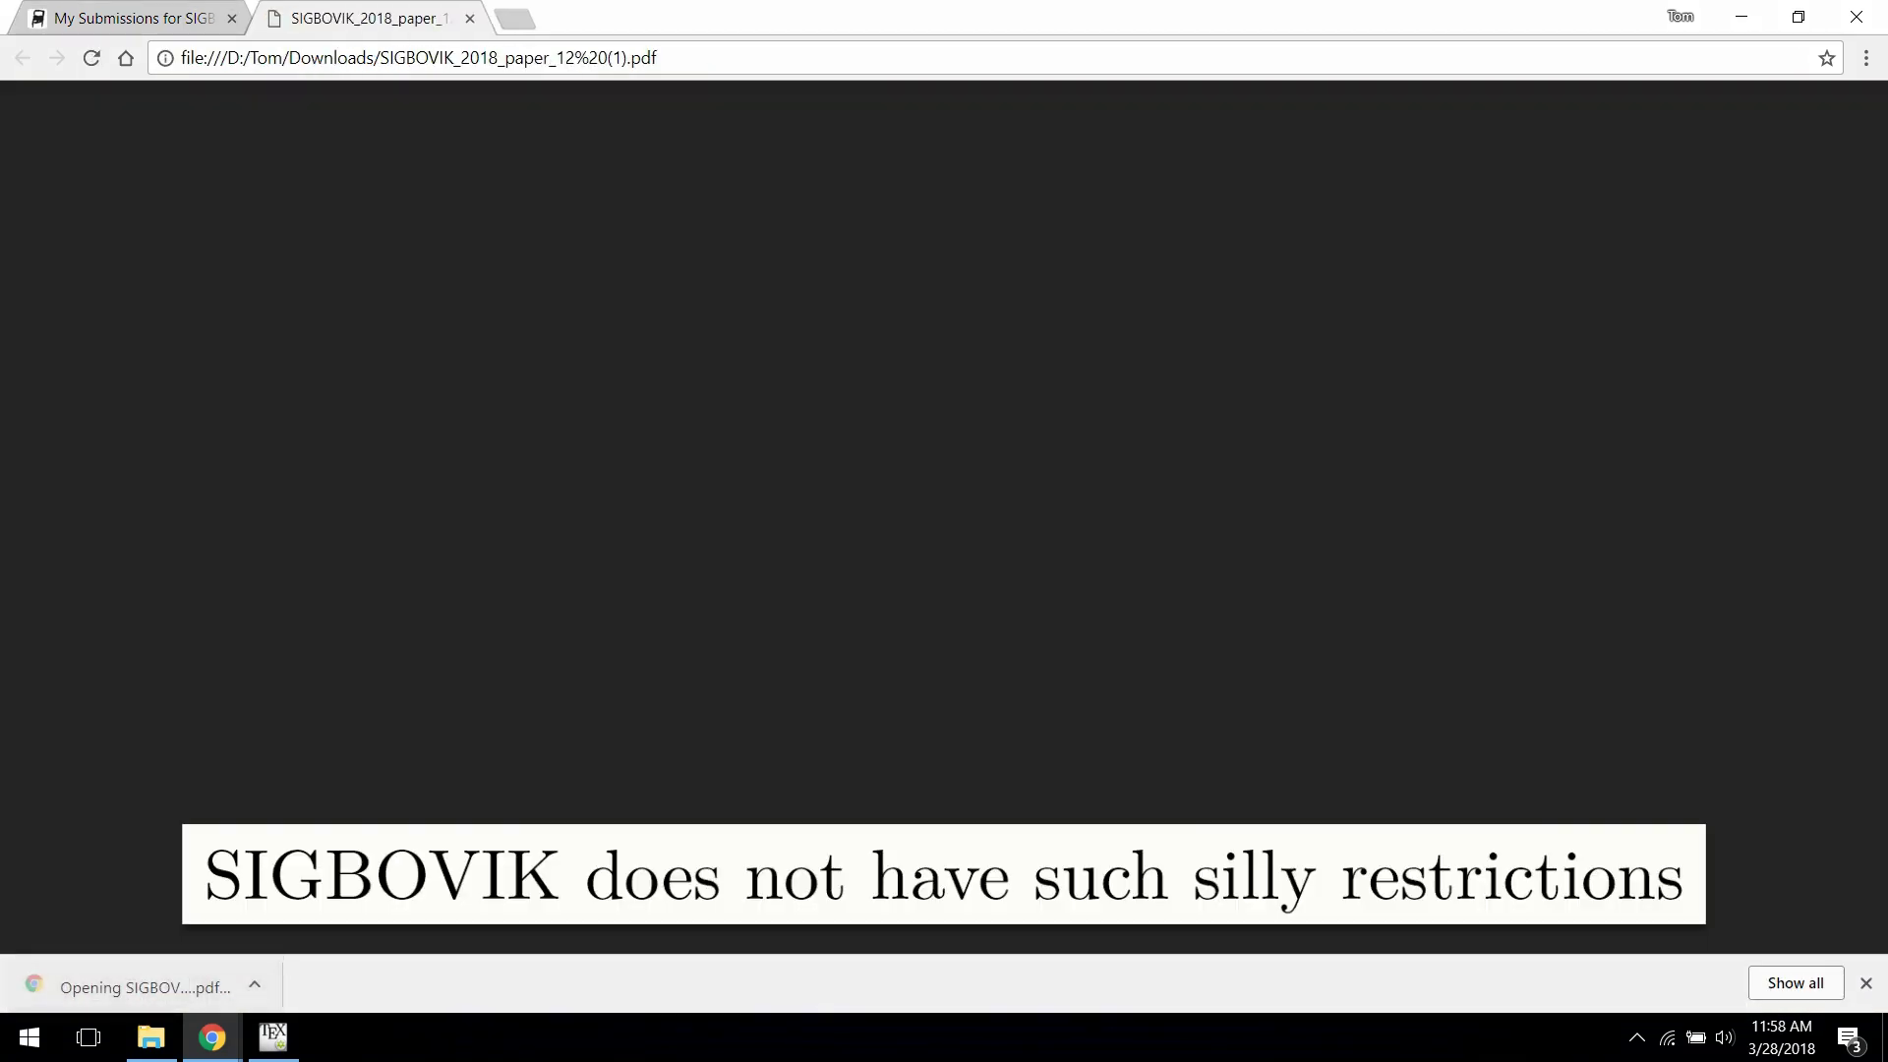
scroll(932, 492, down, 15)
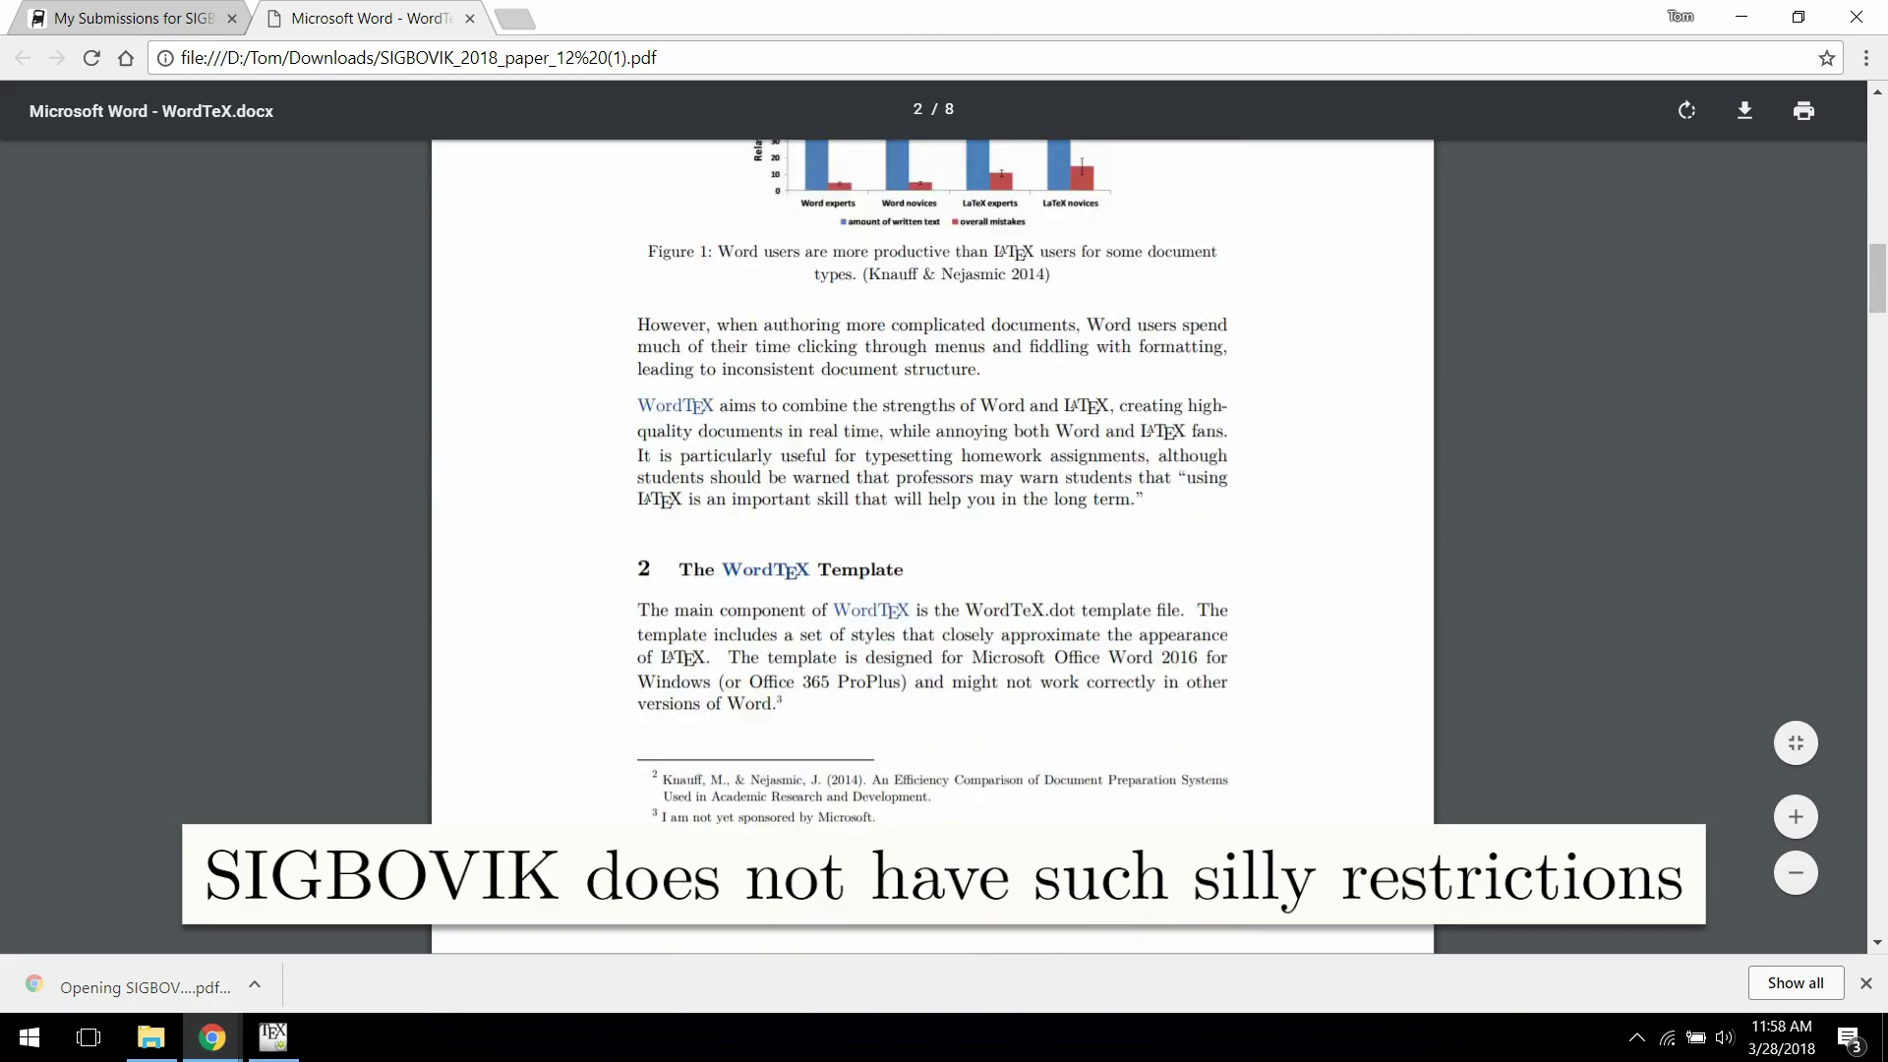
scroll(932, 492, down, 3)
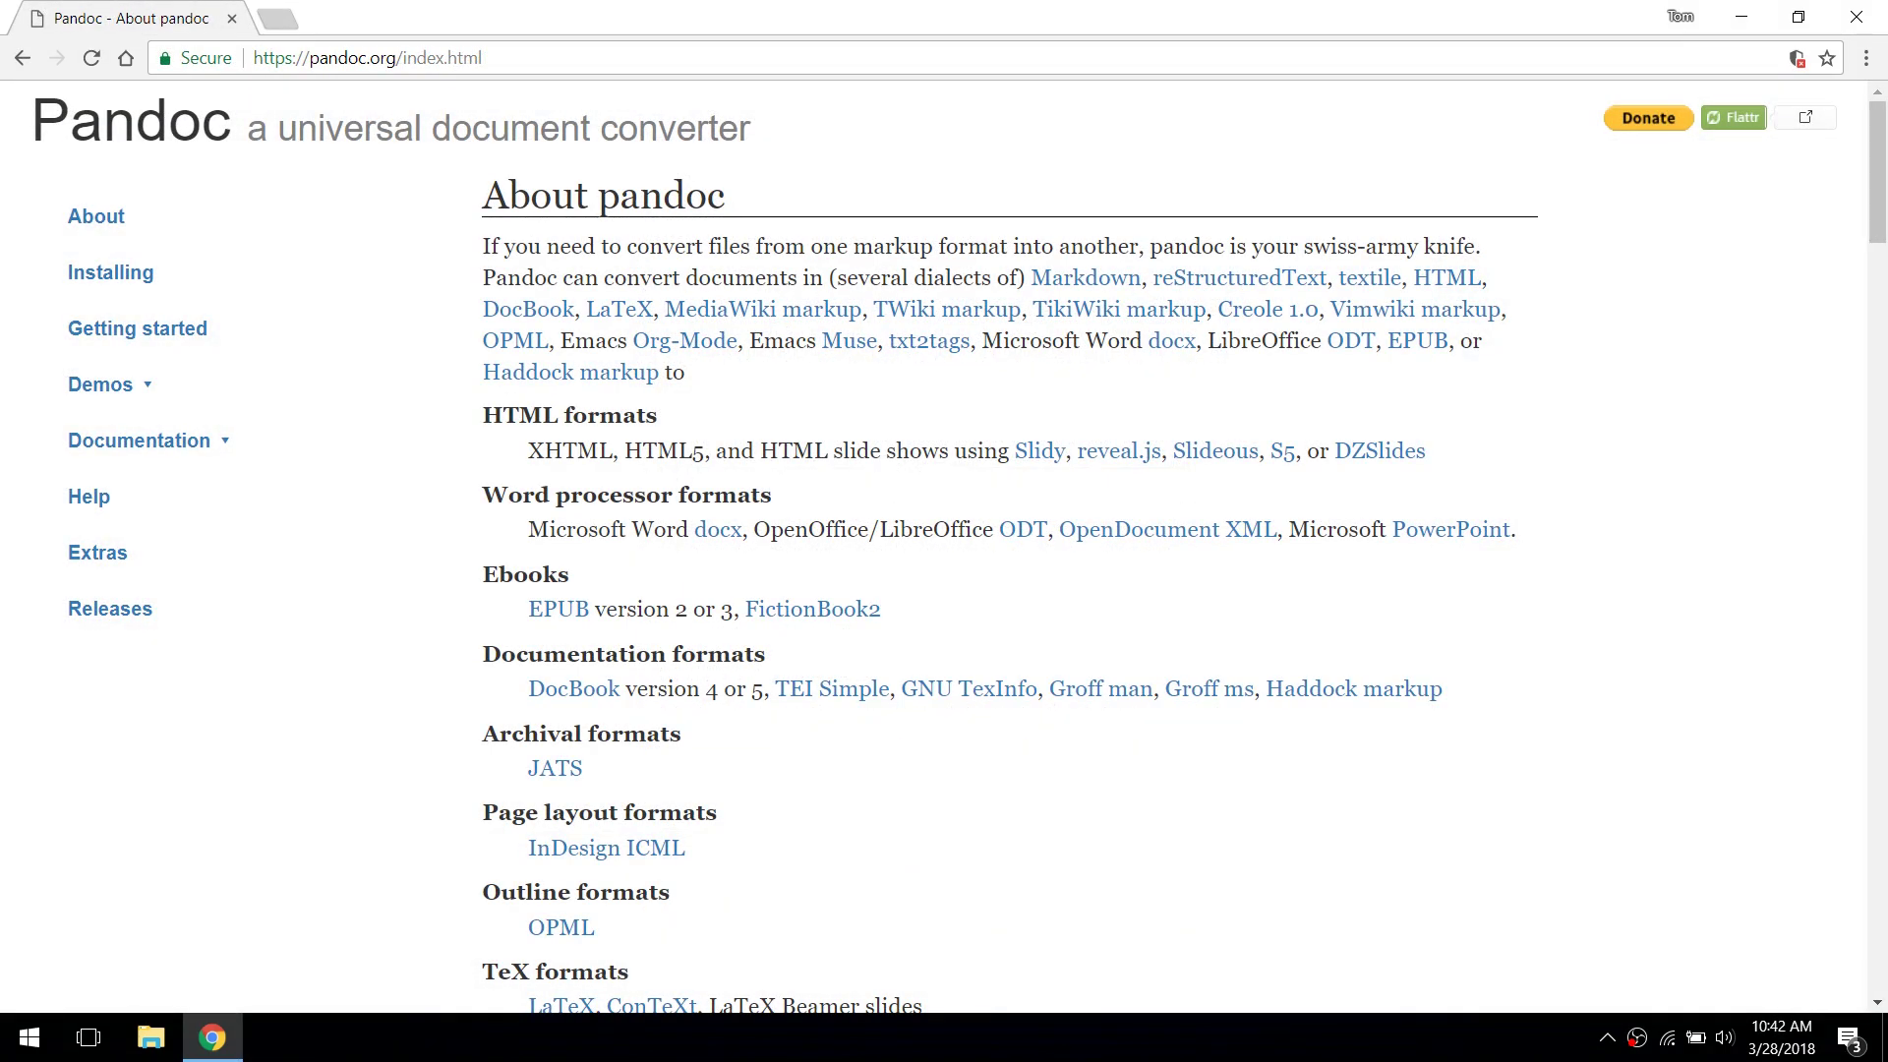
scroll(960, 546, down, 3)
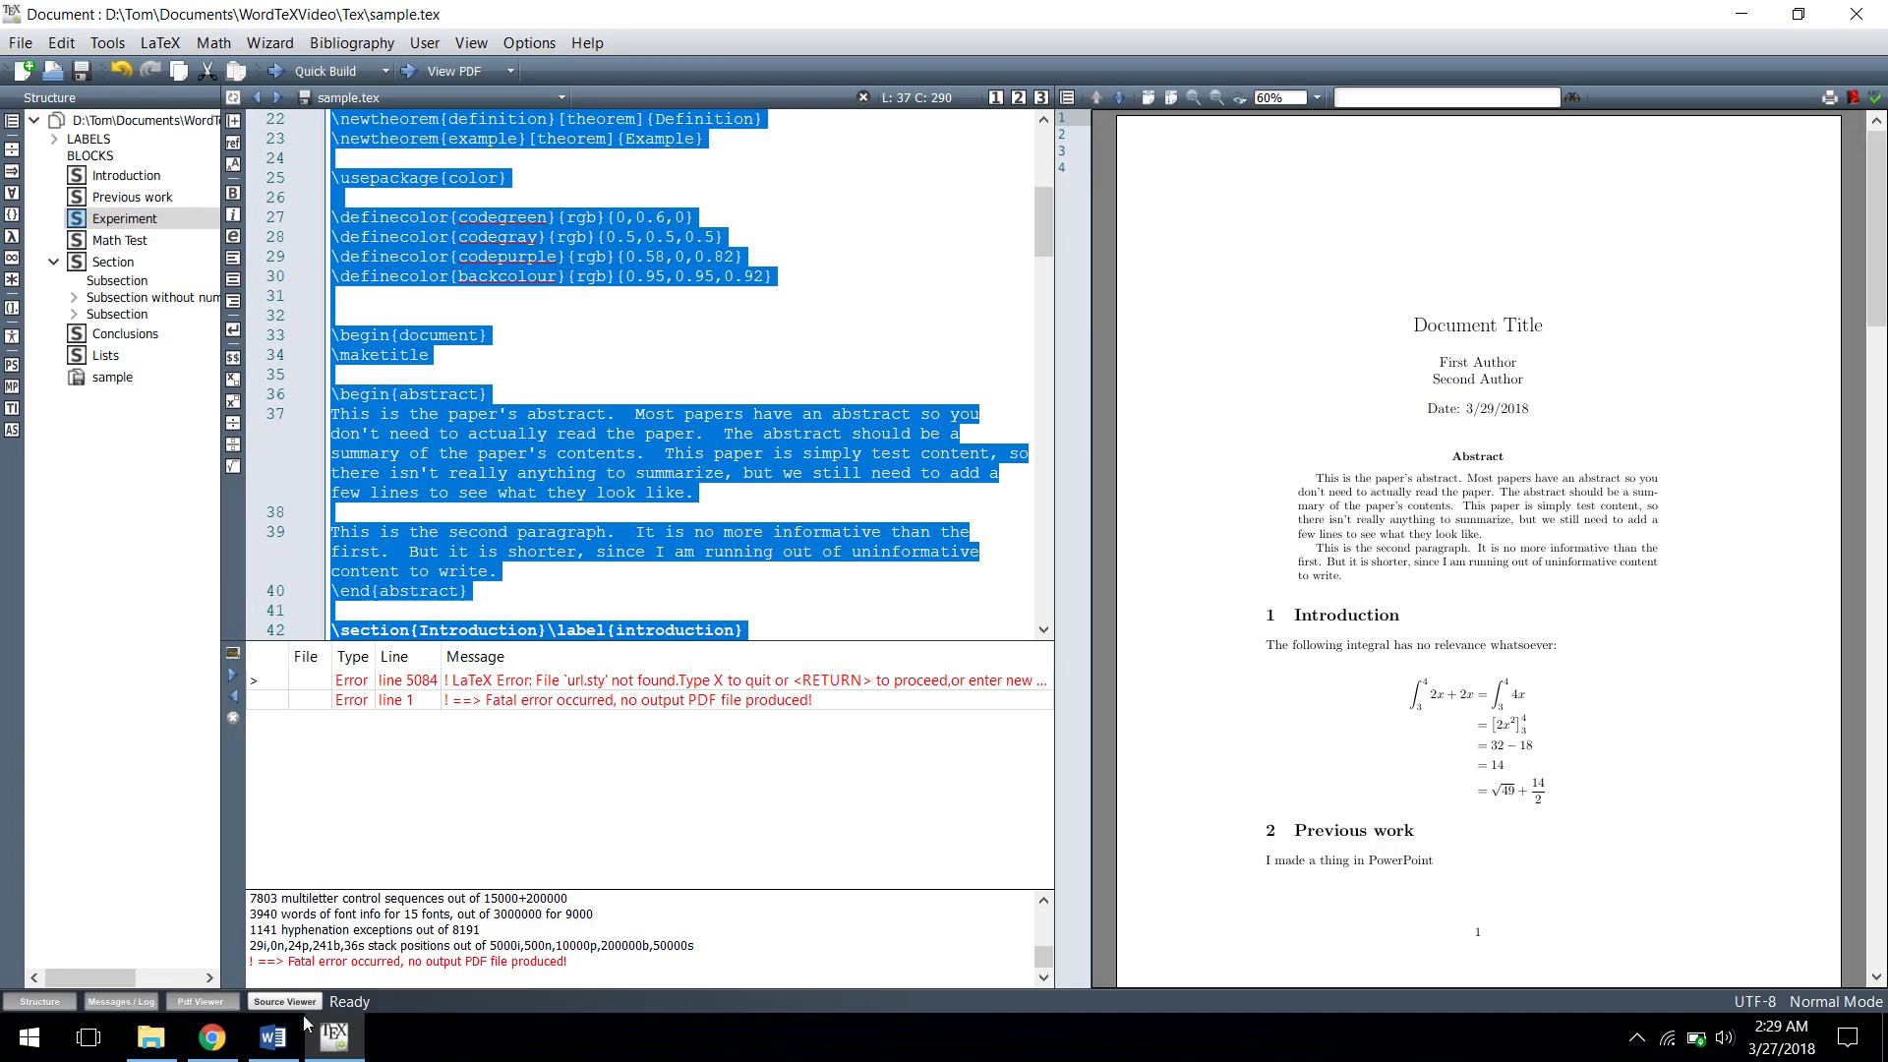
Paste the LaTeX paper into Word as formatted content, then copy it back as LaTeX into ShareLaTeX.
click(305, 1023)
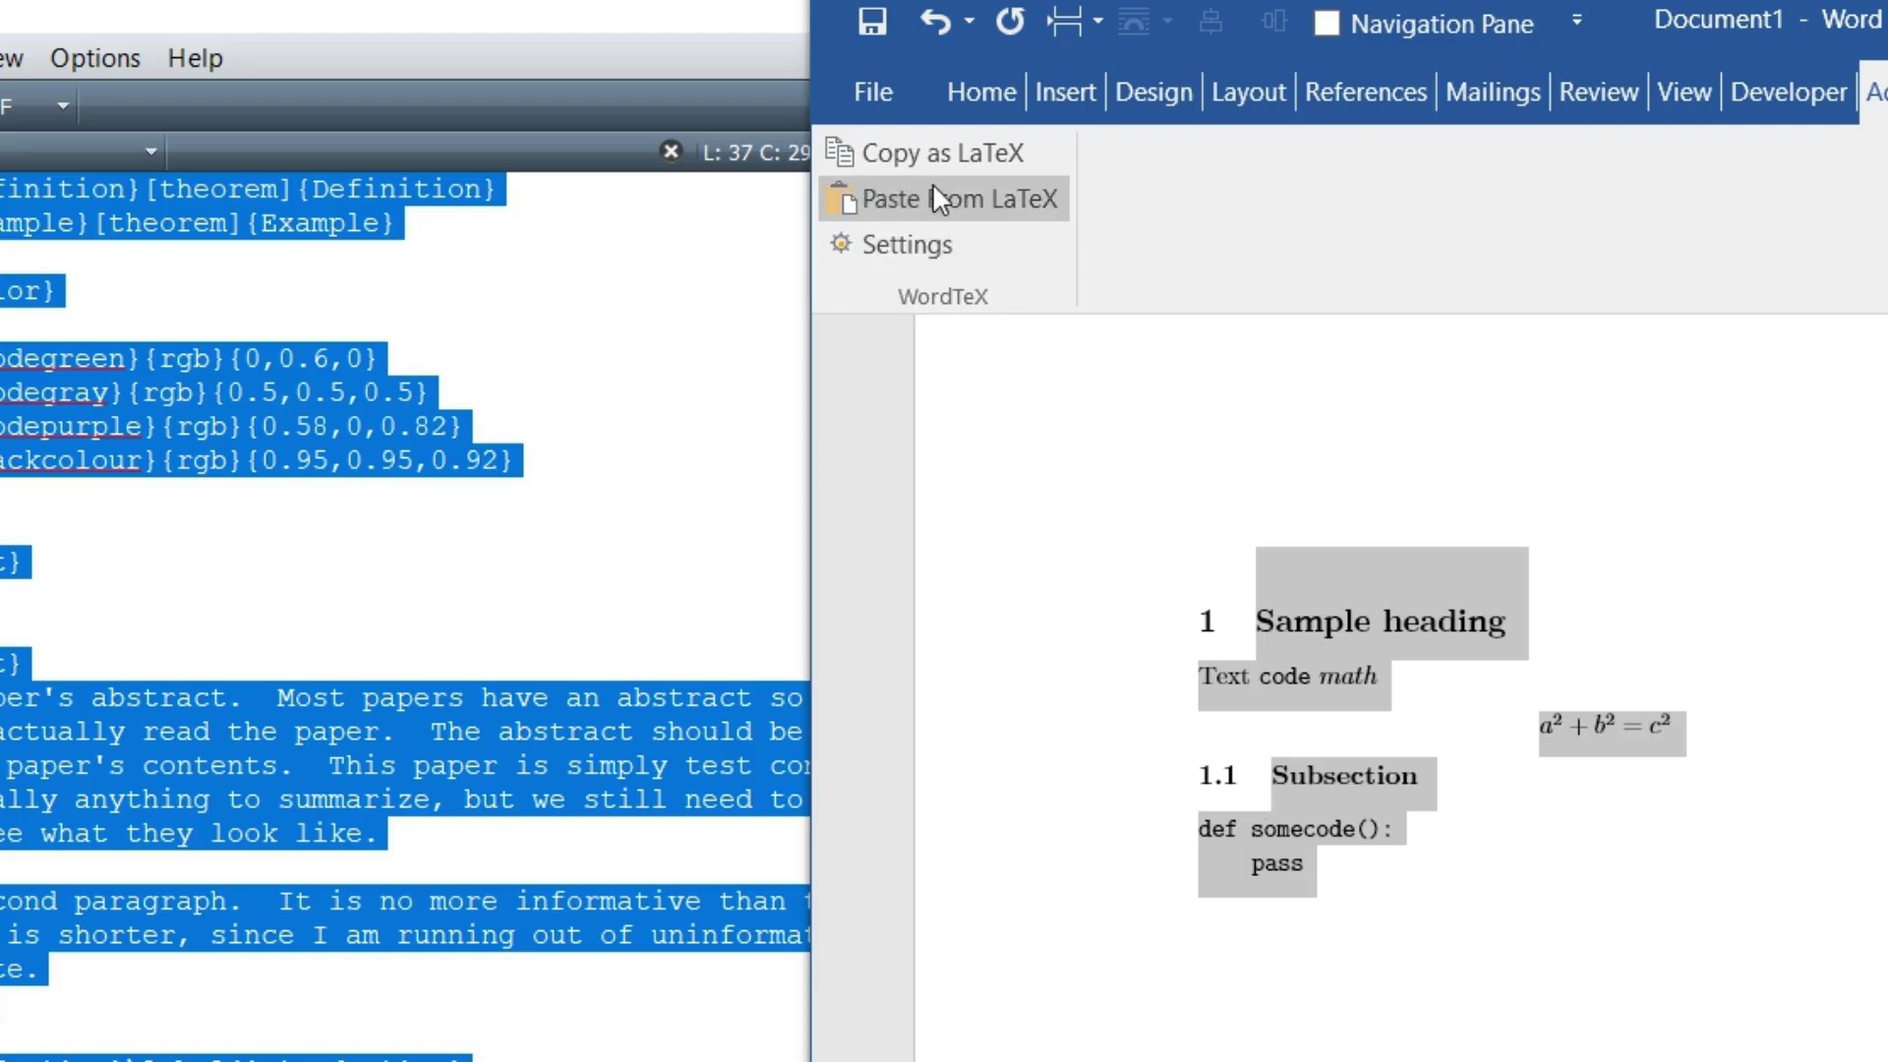
click(952, 192)
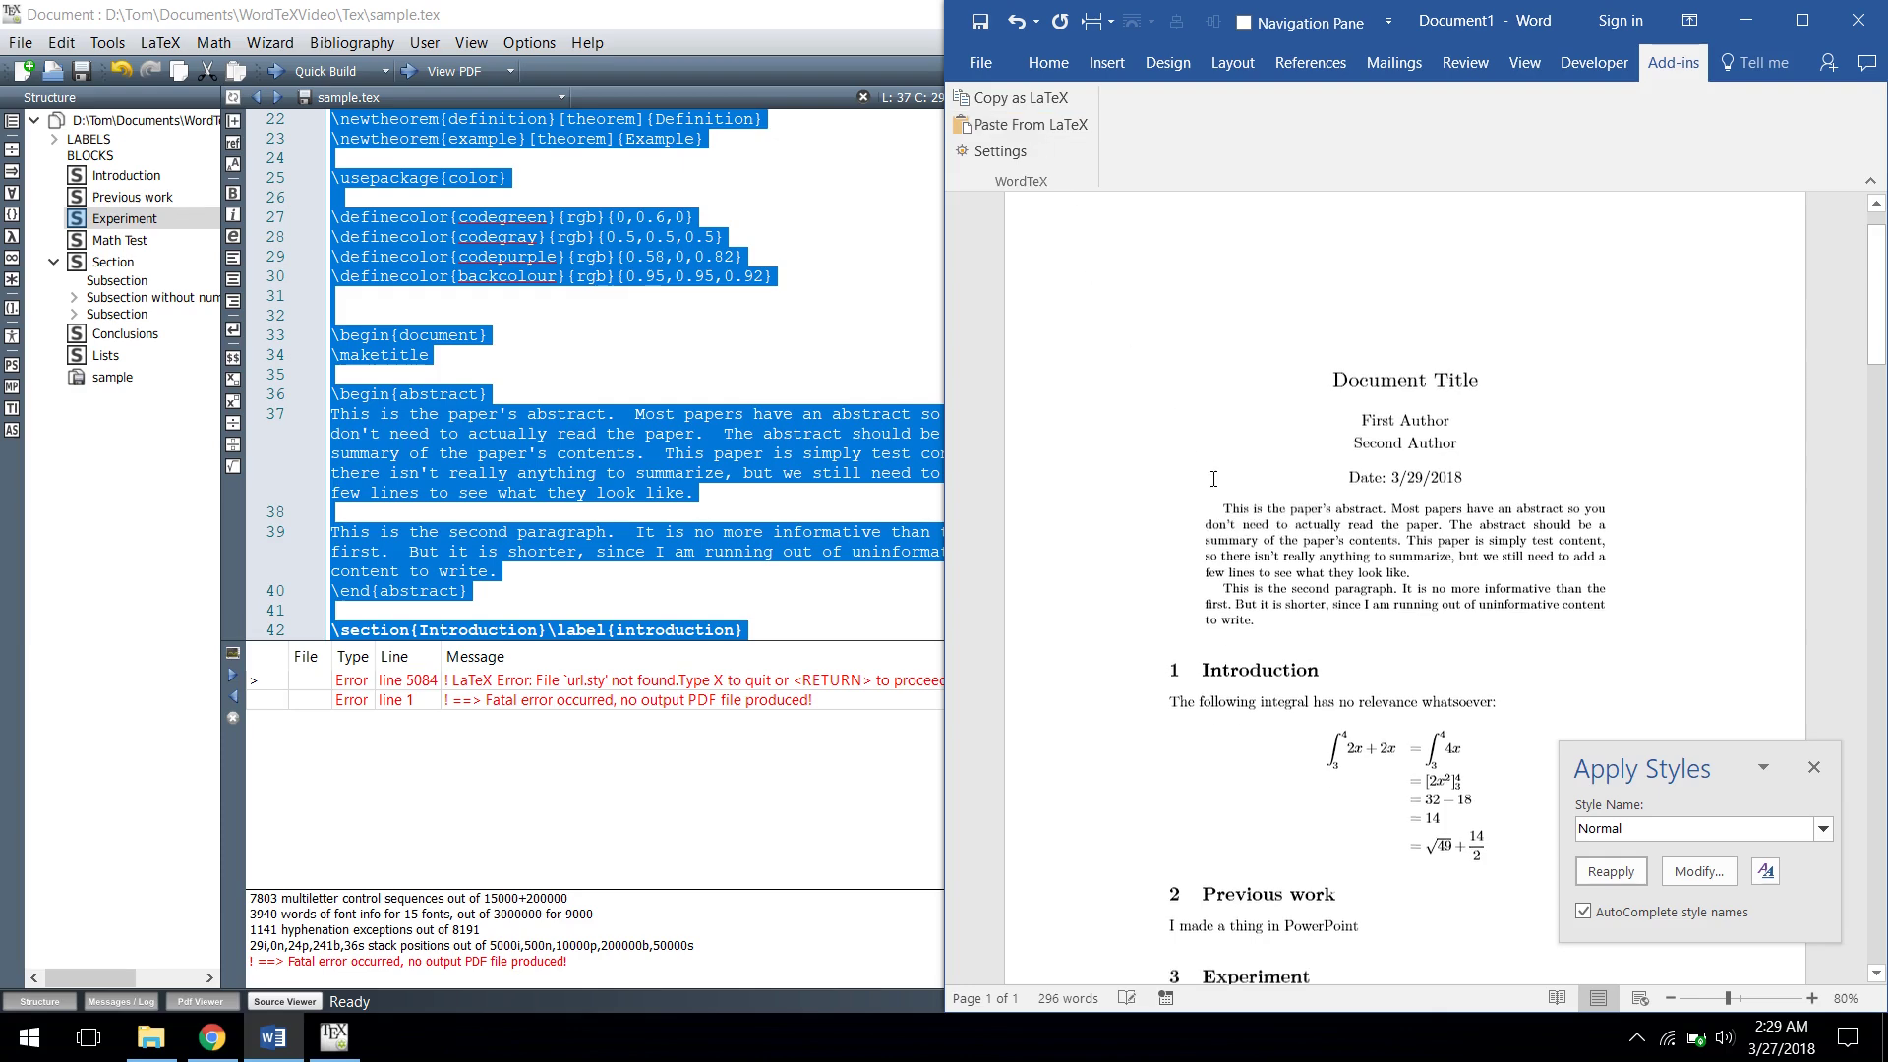
scroll(1213, 479, down, 3)
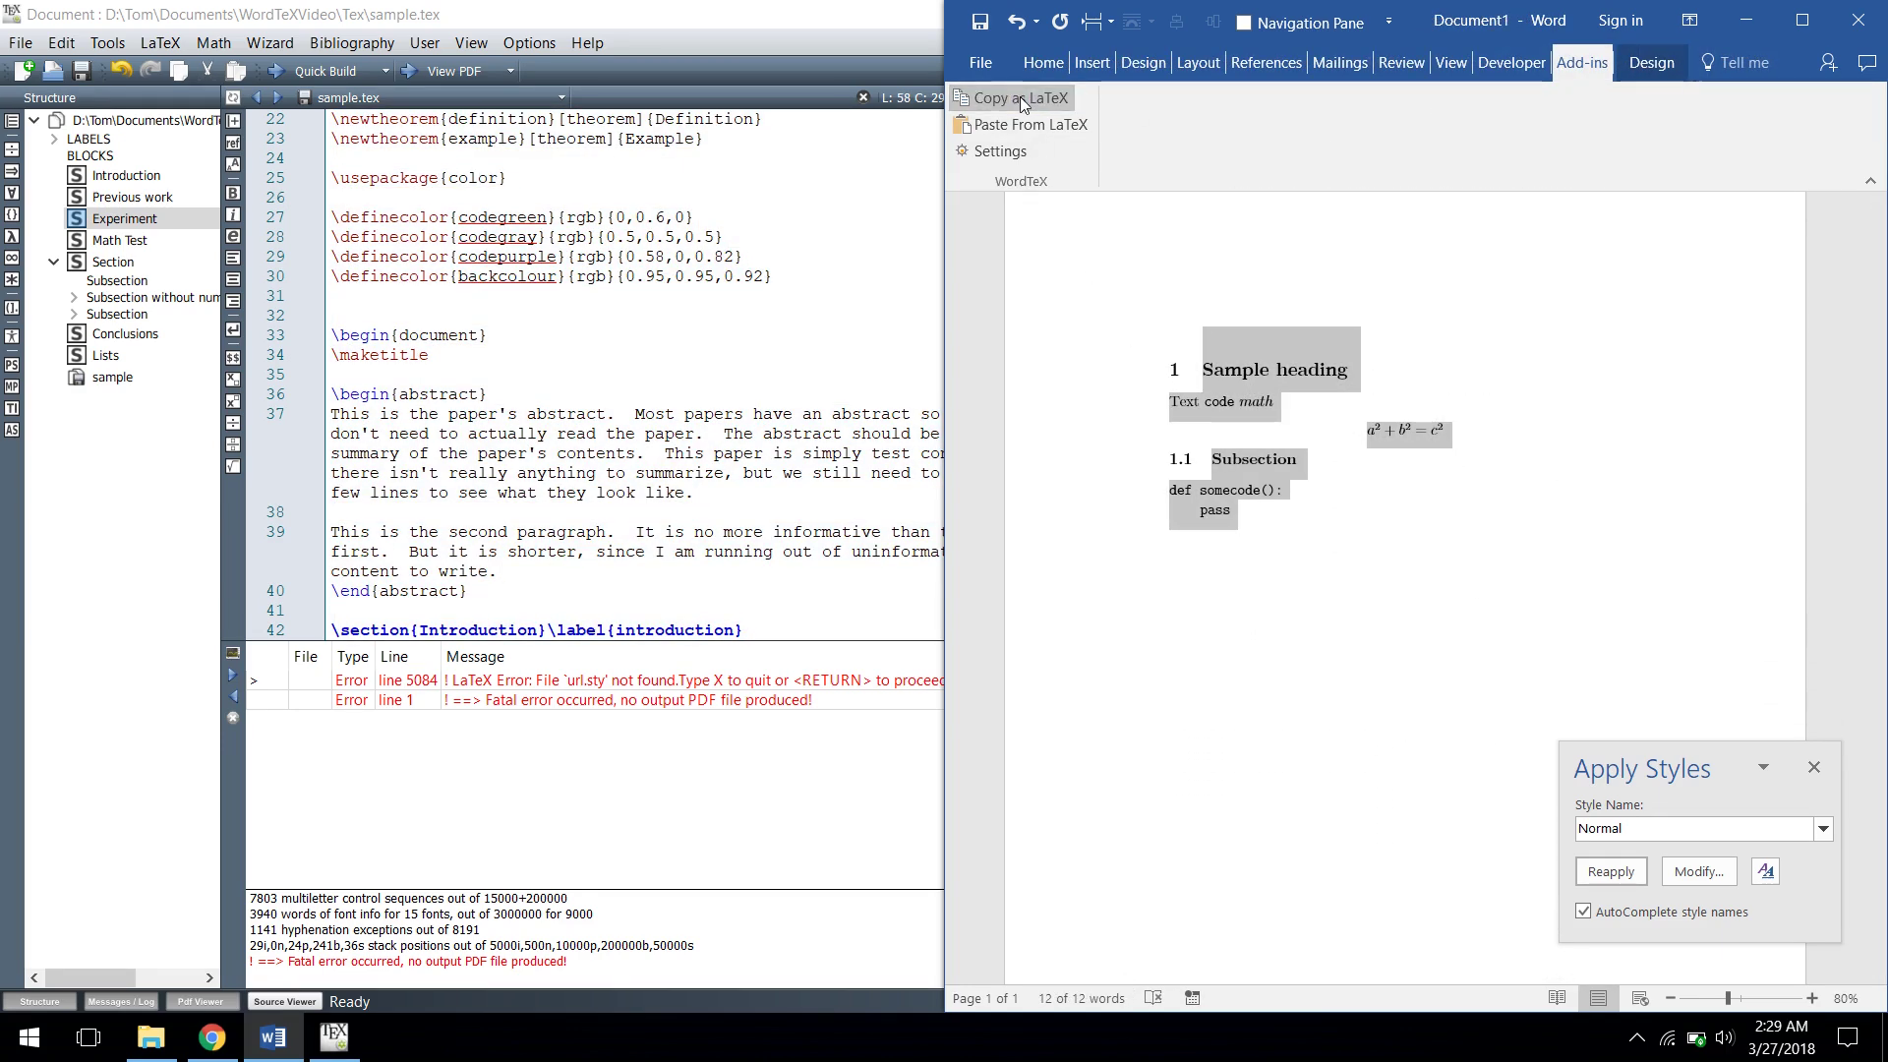
click(1022, 100)
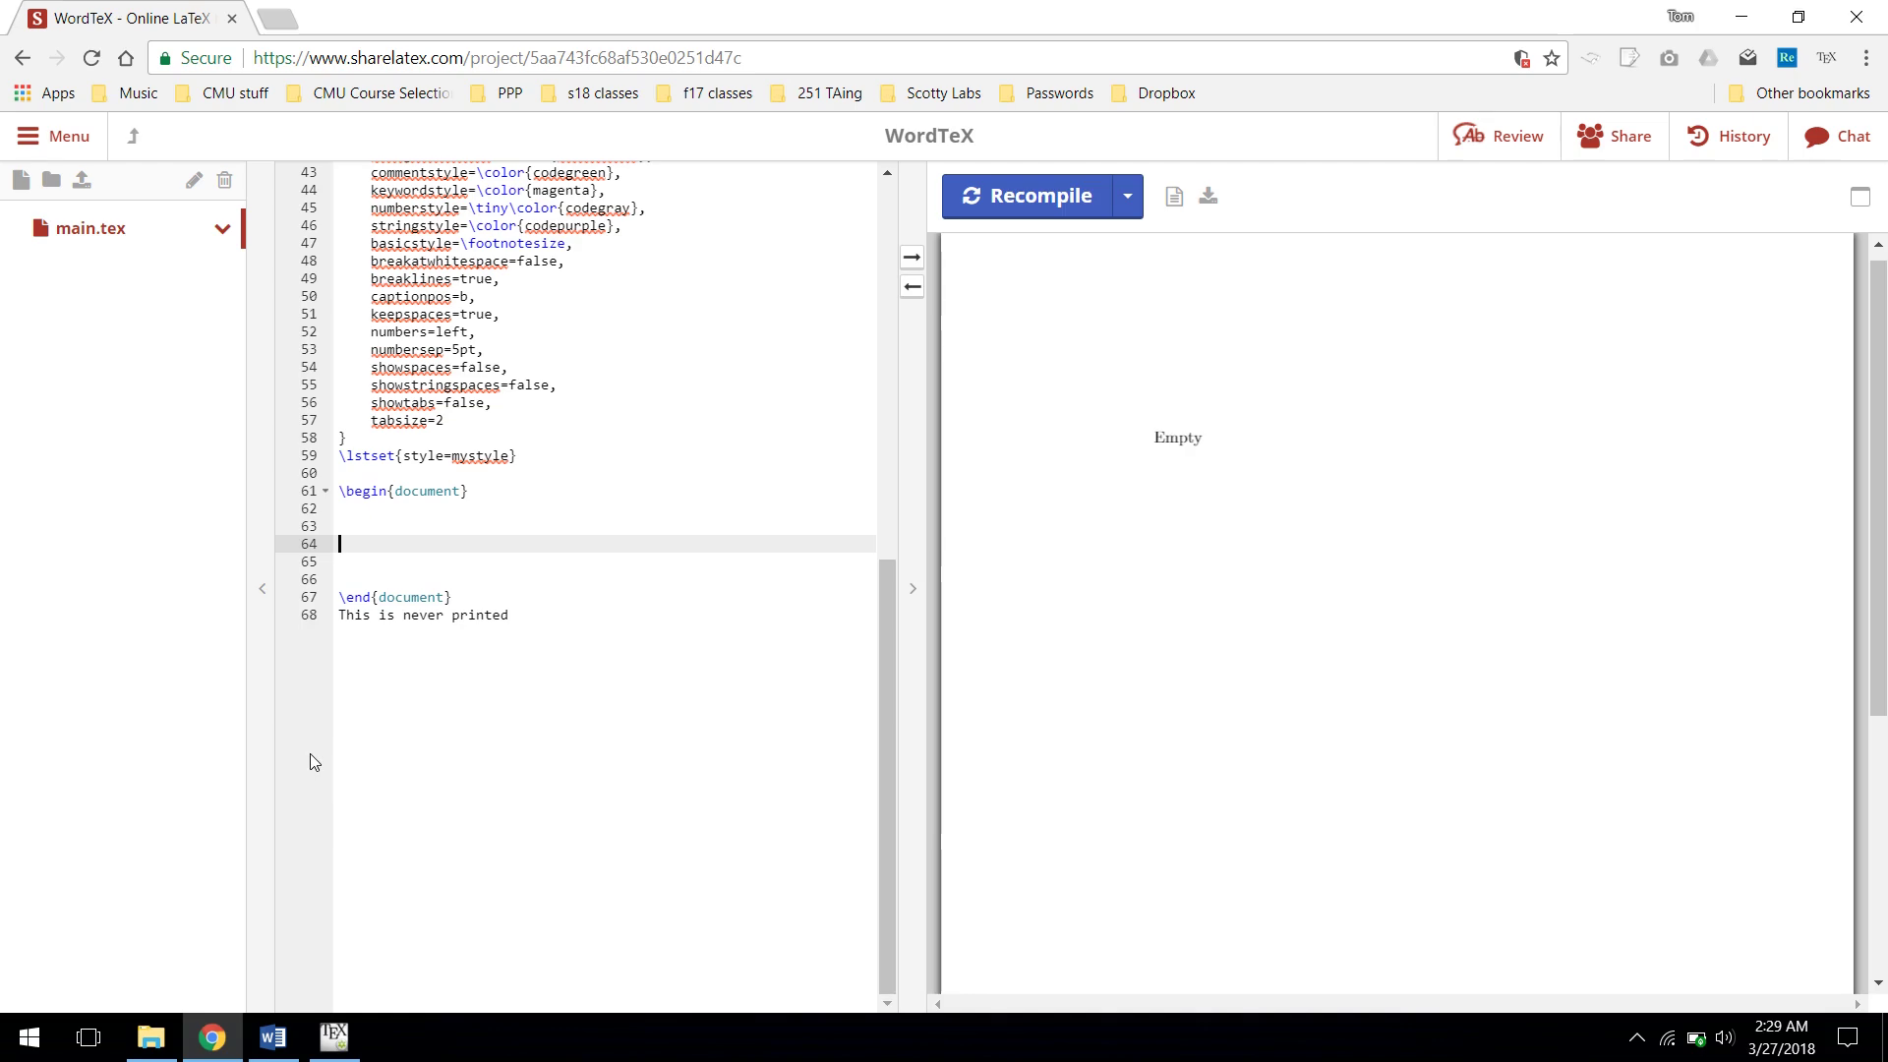
key(ctrl+v)
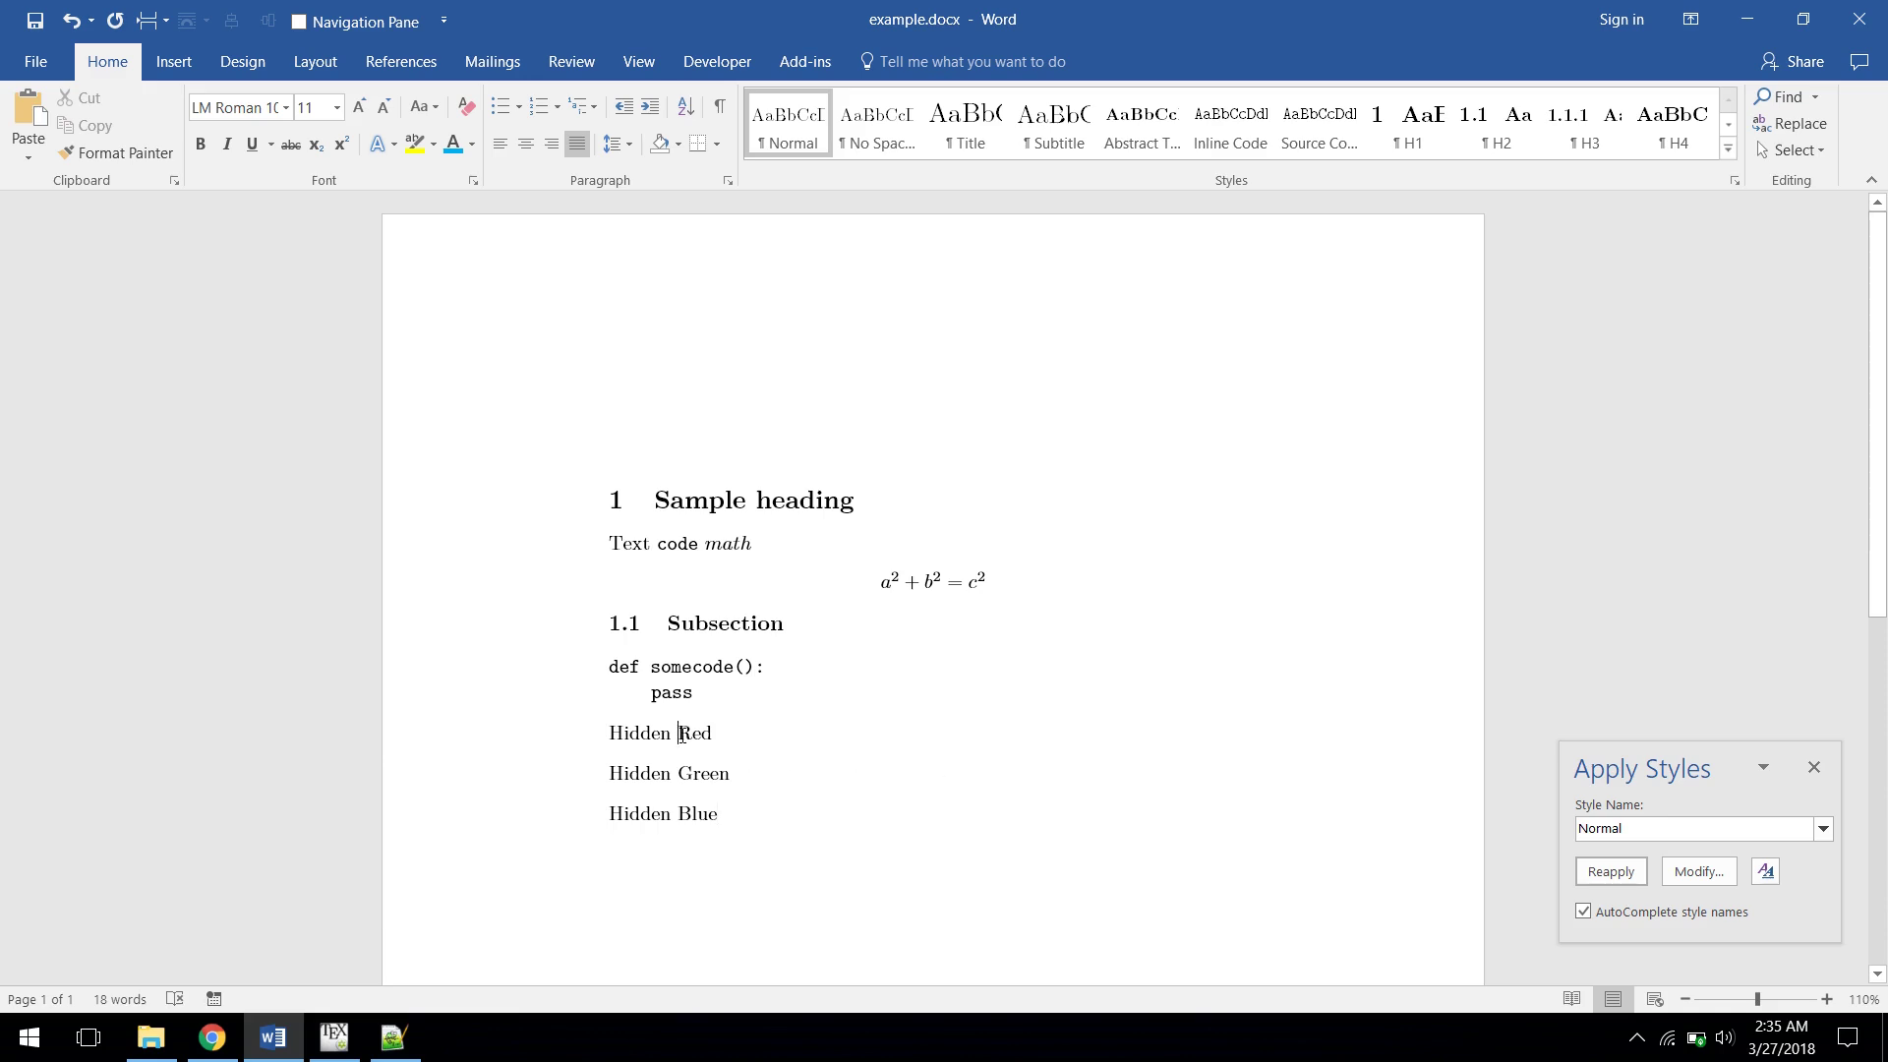
Add coloured $$$$ markers to the remaining Hidden lines, then select example.docx in File Explorer.
text($$$$)
click(677, 773)
text($$$$)
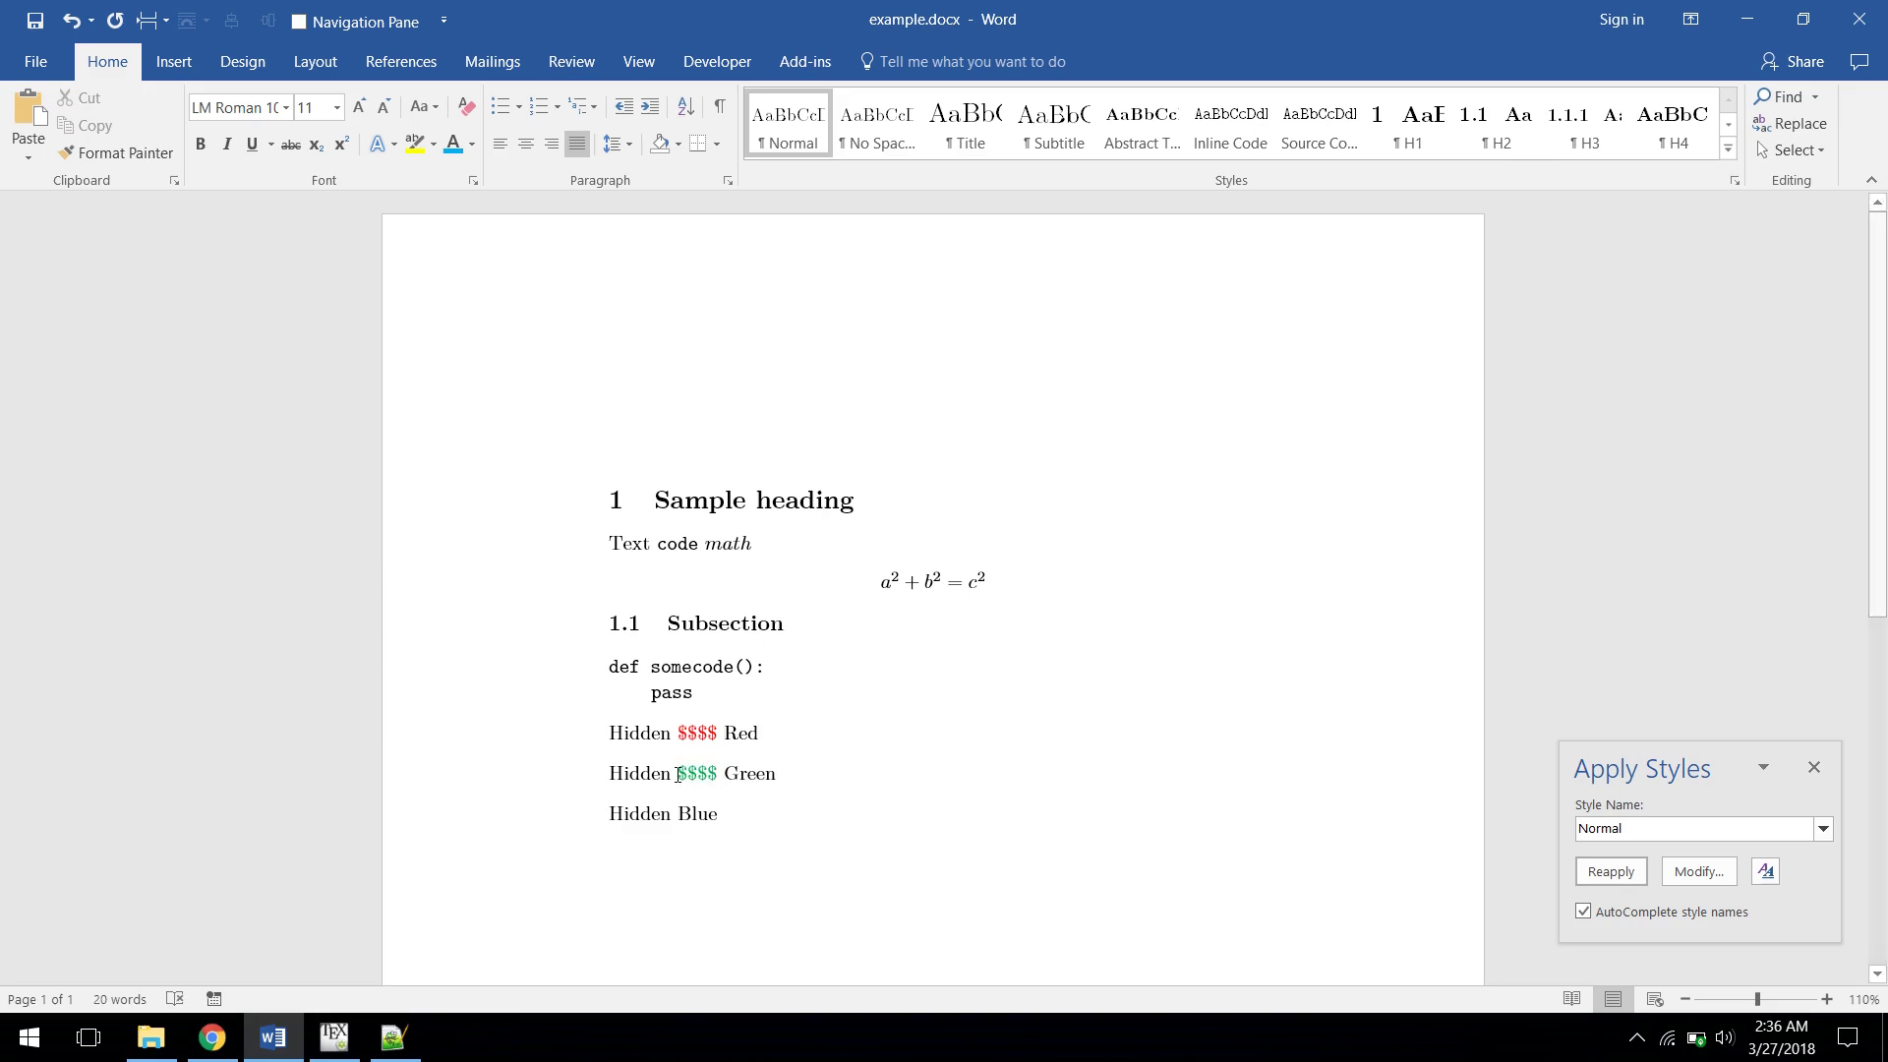
click(720, 106)
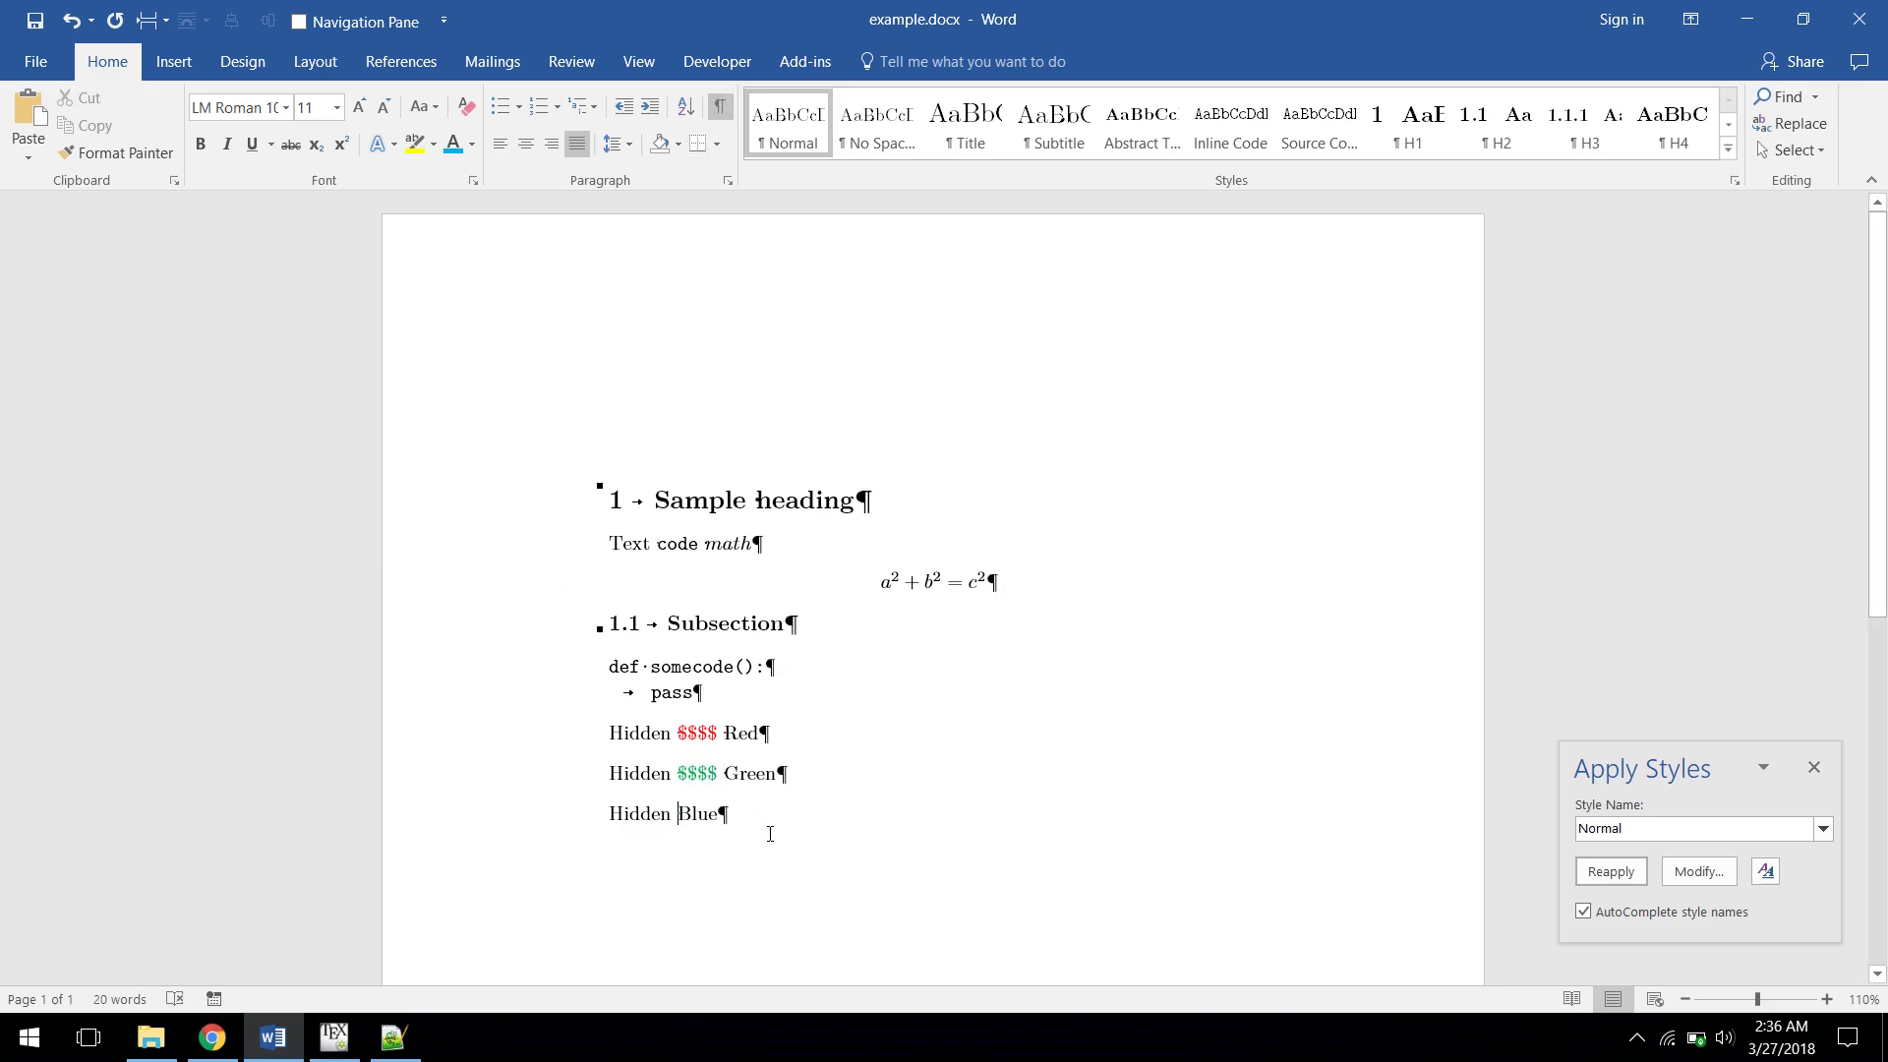
text($$$$)
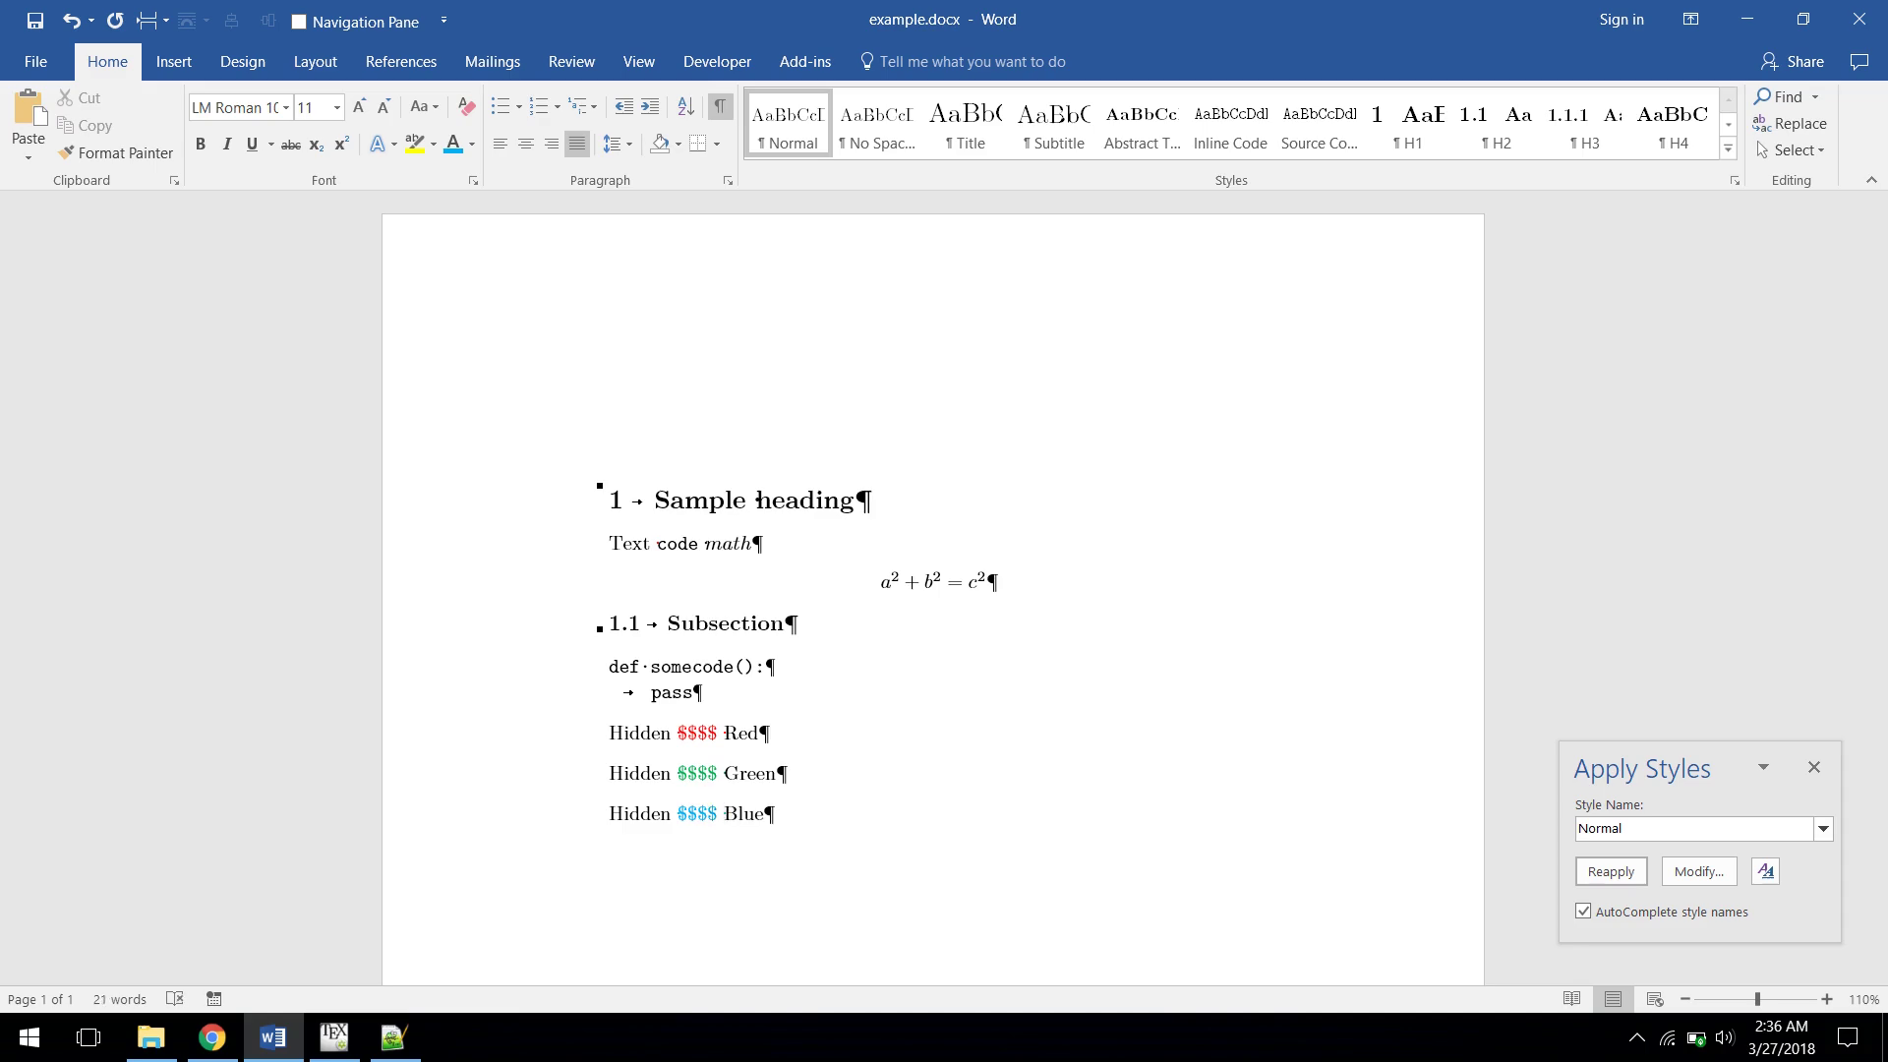
click(150, 1037)
click(659, 448)
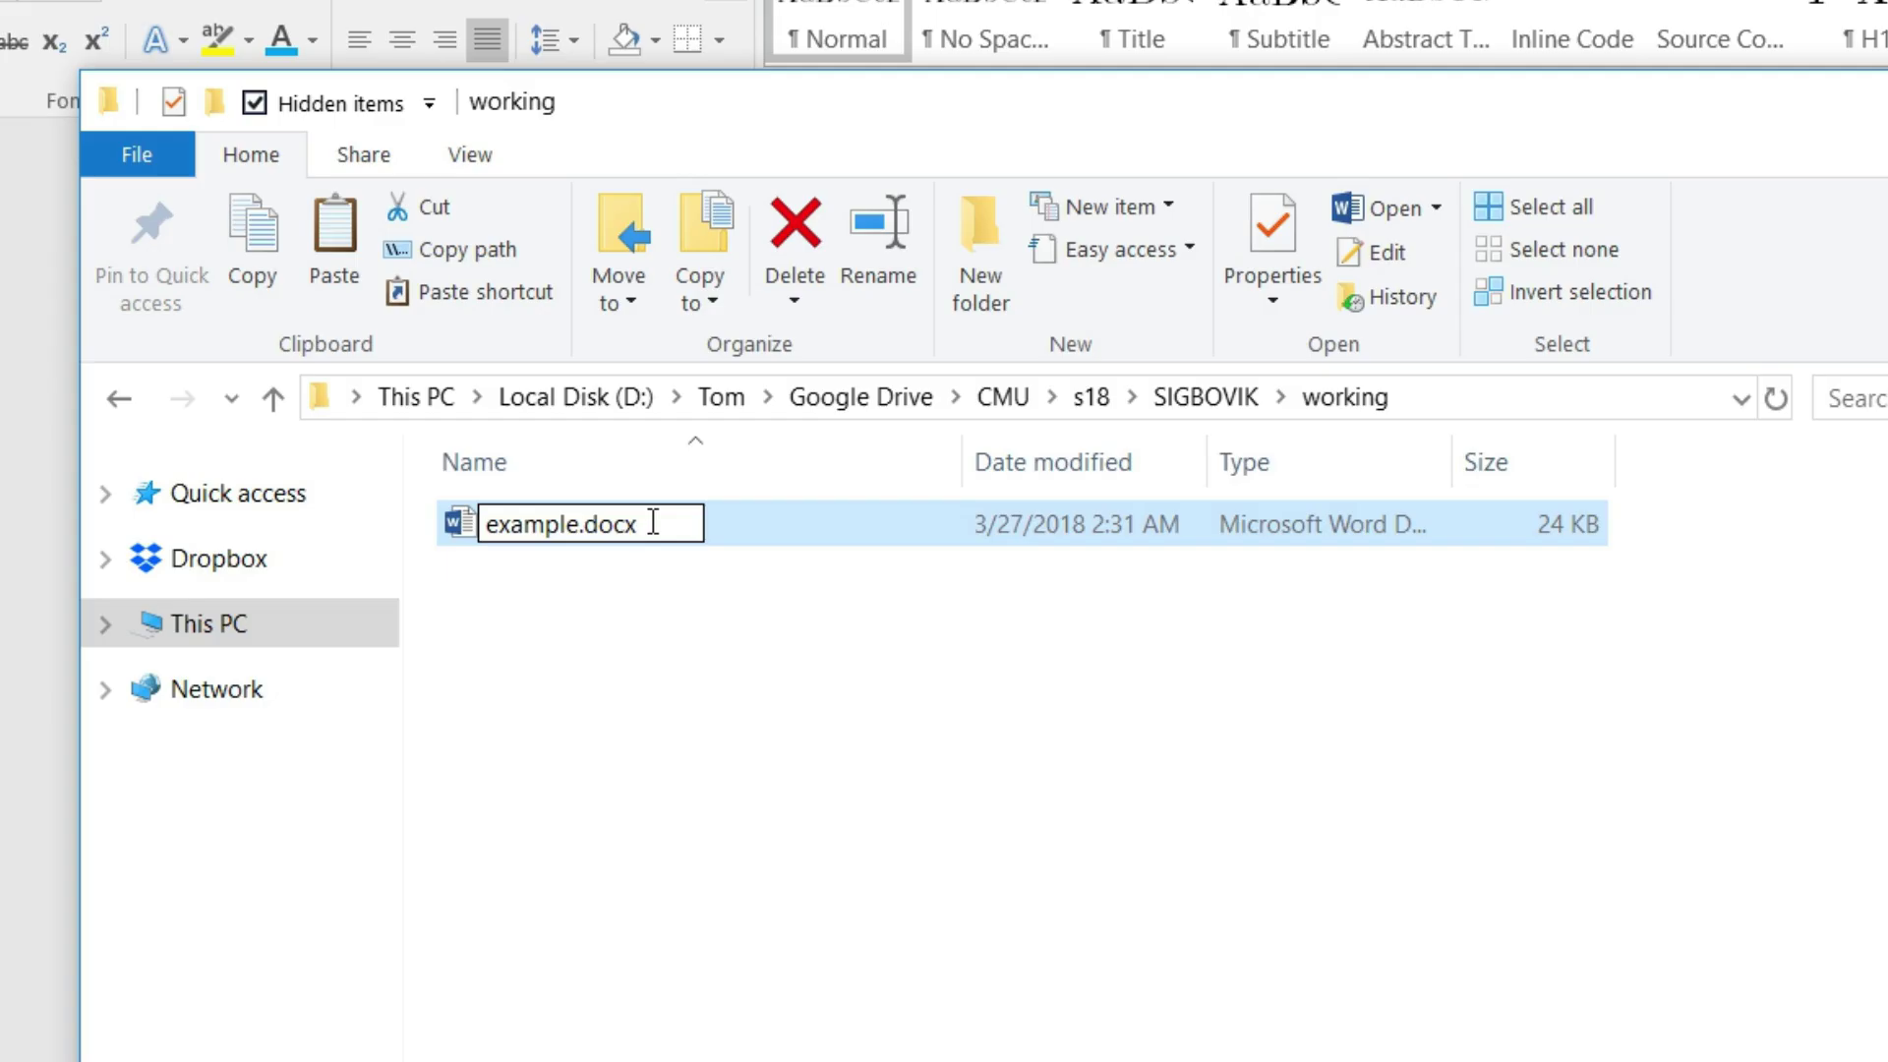
Rename example.docx to example.zip, confirming the extension change.
key(BackSpace)
key(BackSpace)
key(BackSpace)
key(BackSpace)
text(zip)
key(Return)
key(Return)
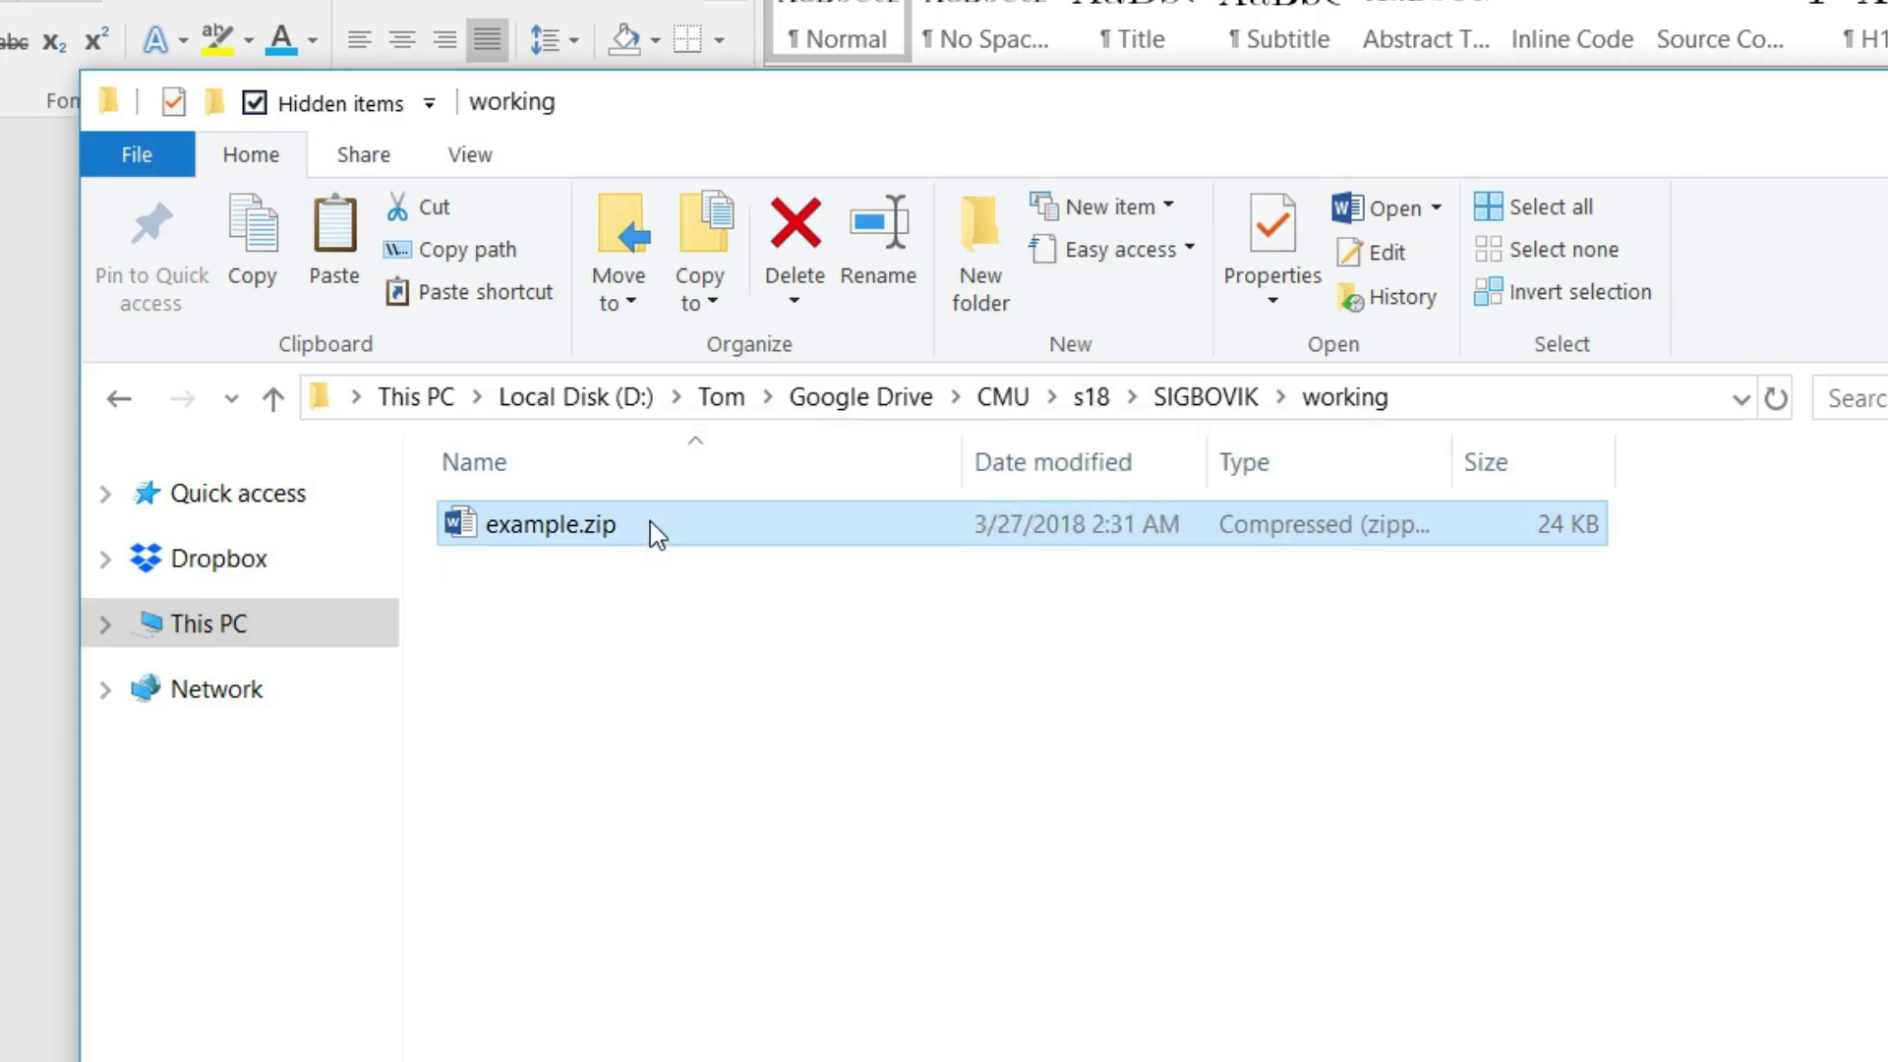
Open the zip's word folder and bring up document.xml for editing.
double_click(651, 521)
double_click(588, 653)
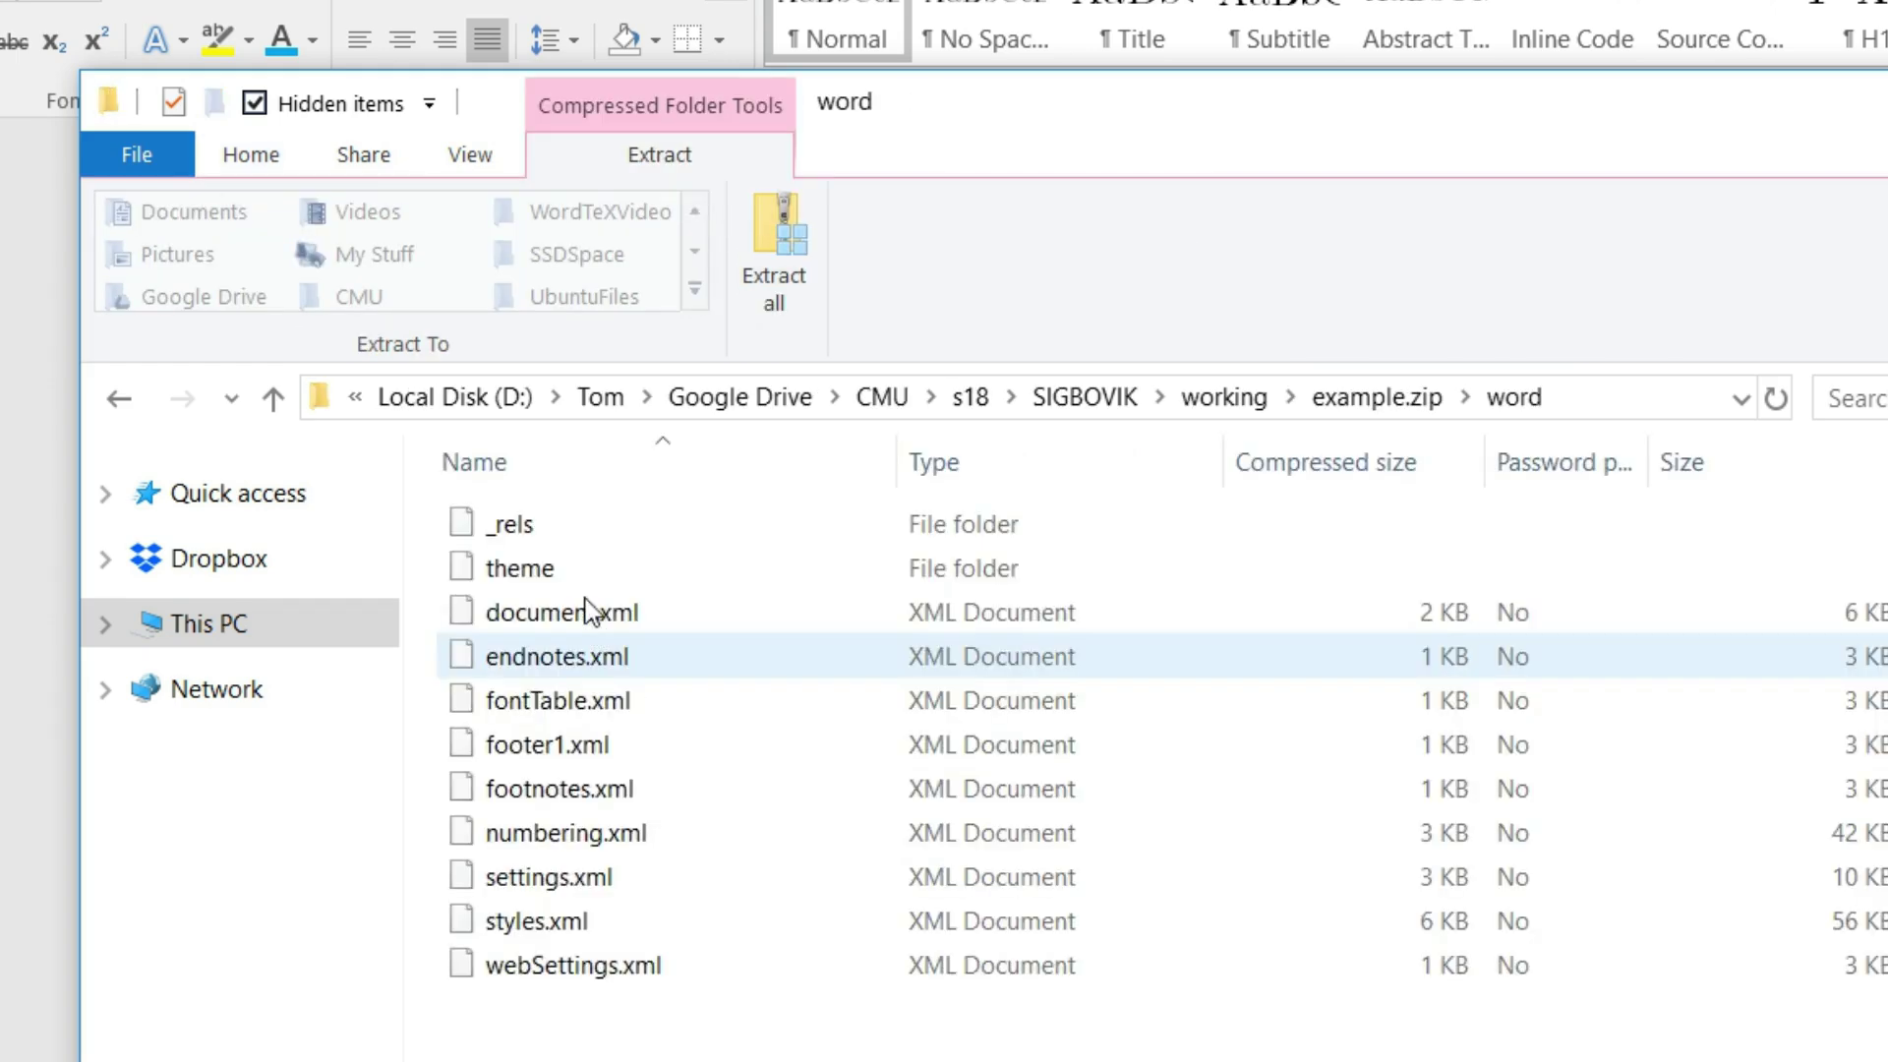
click(585, 610)
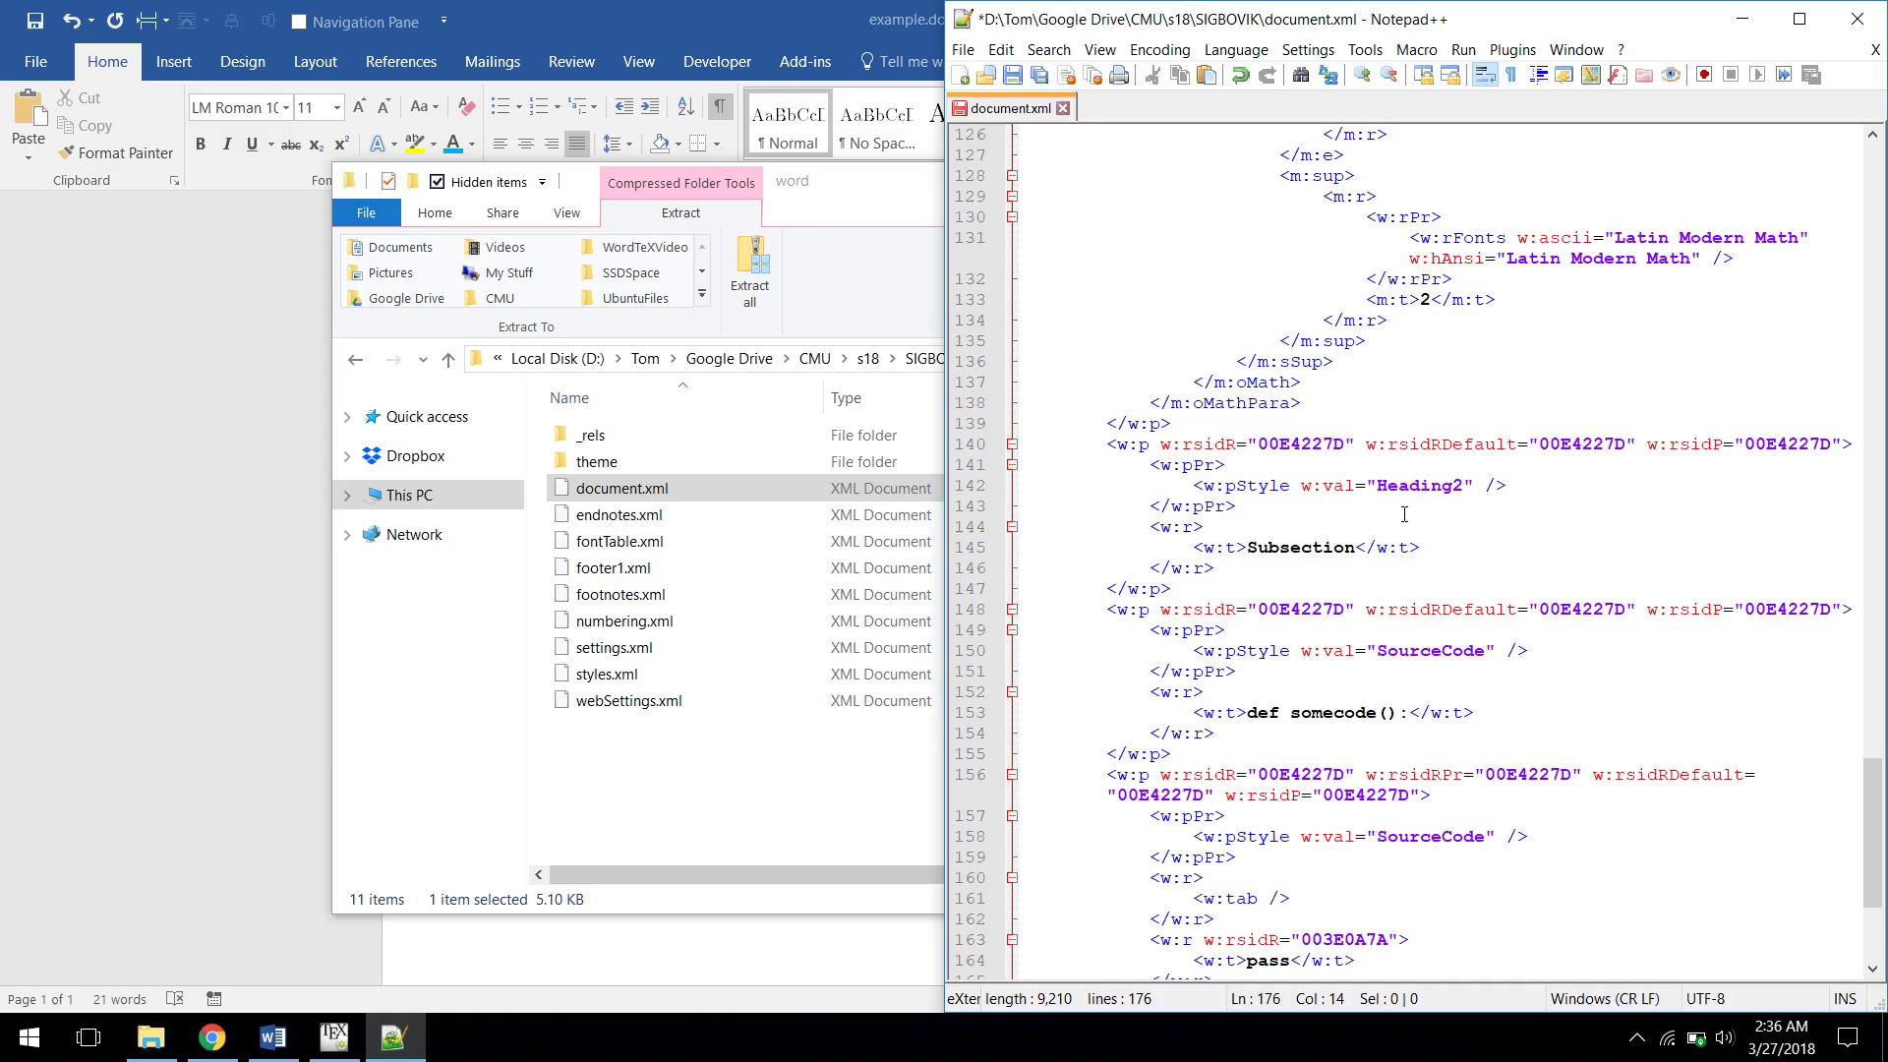
click(1415, 513)
scroll(1486, 653, up, 6)
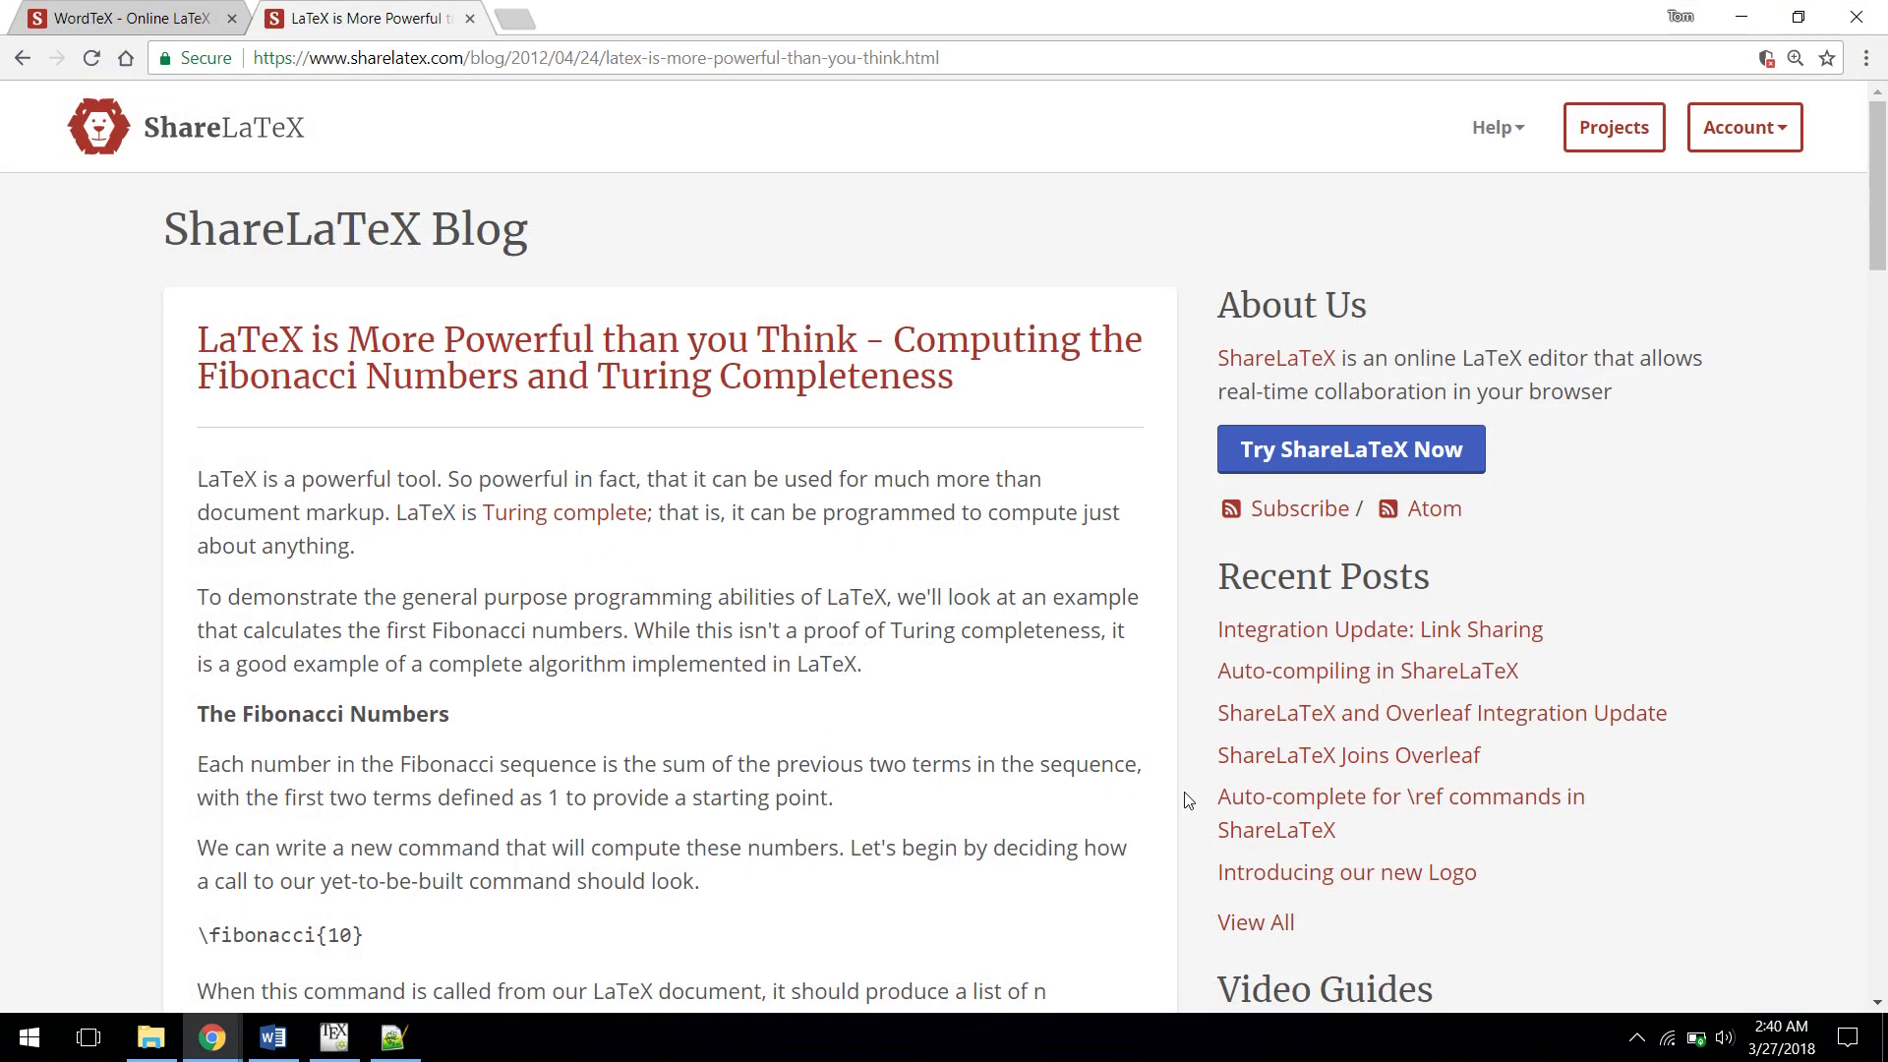
scroll(1187, 801, down, 10)
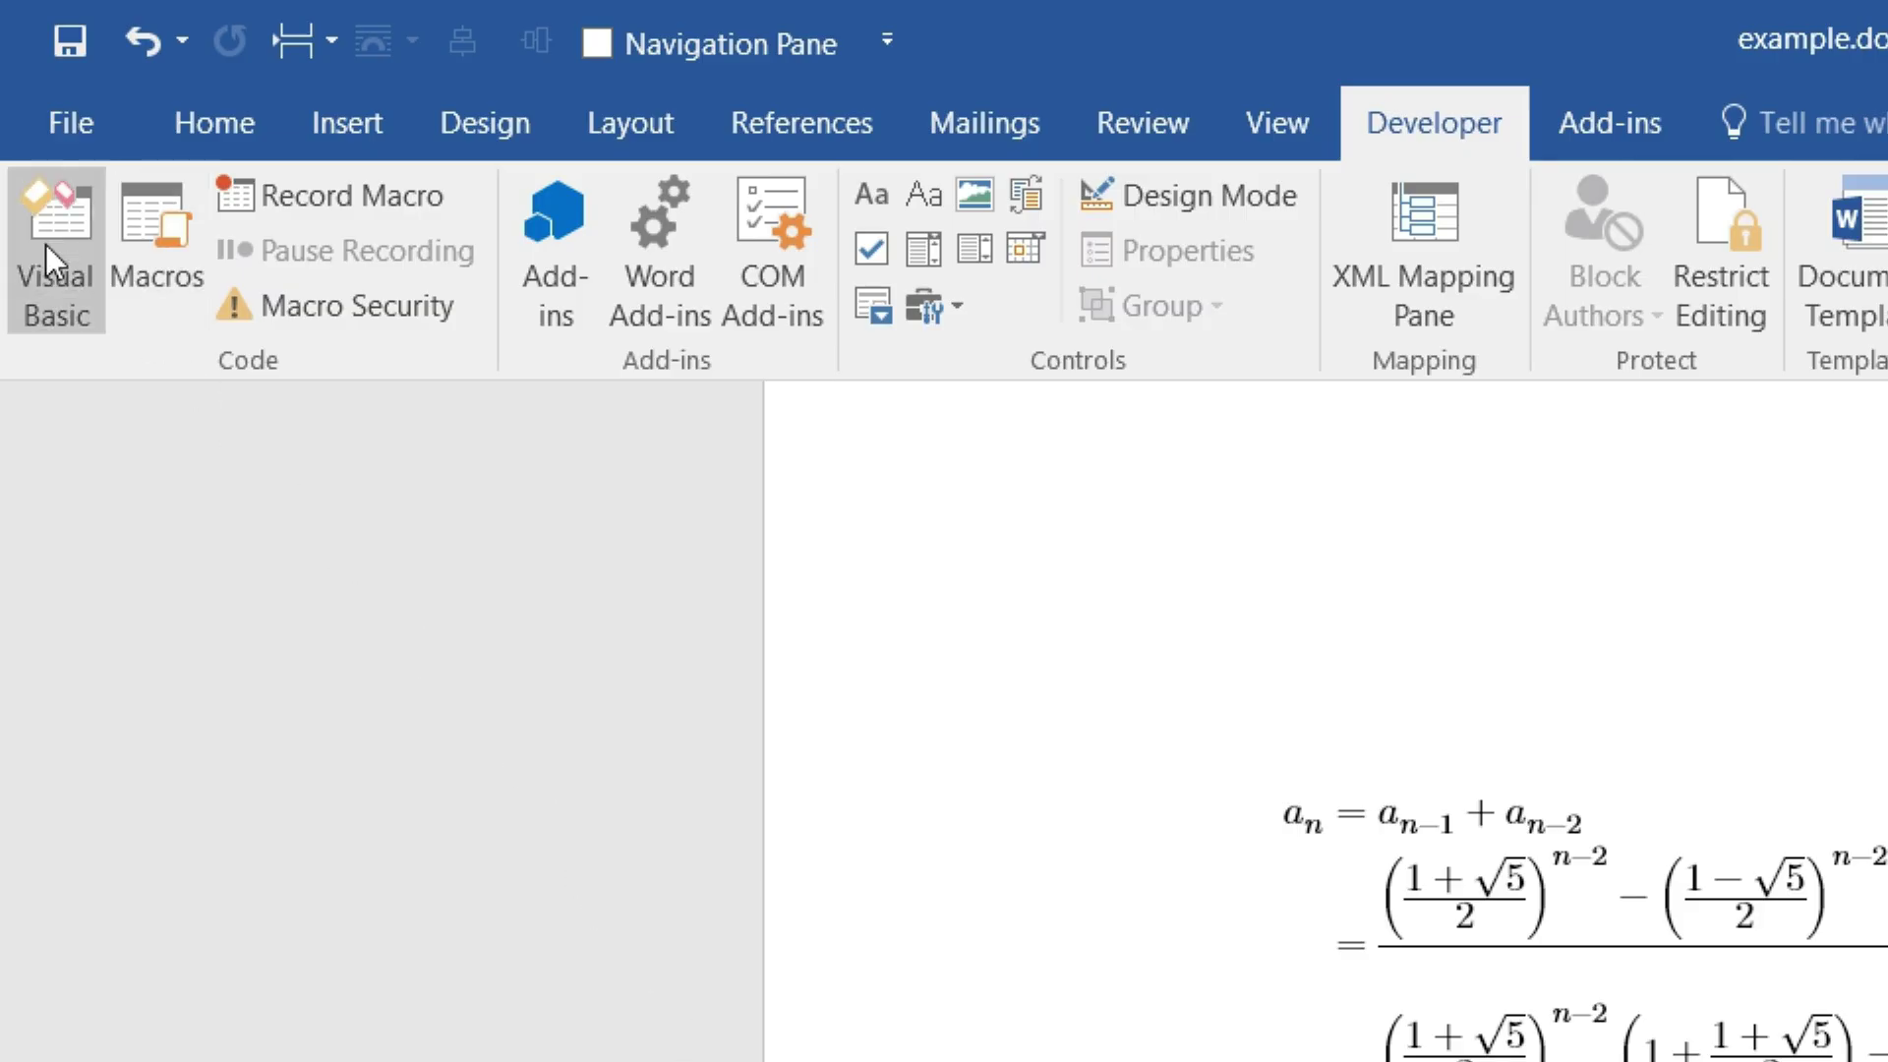
Show the Macro1 Hello World! code in the Visual Basic editor, then open the Save as type list.
click(46, 248)
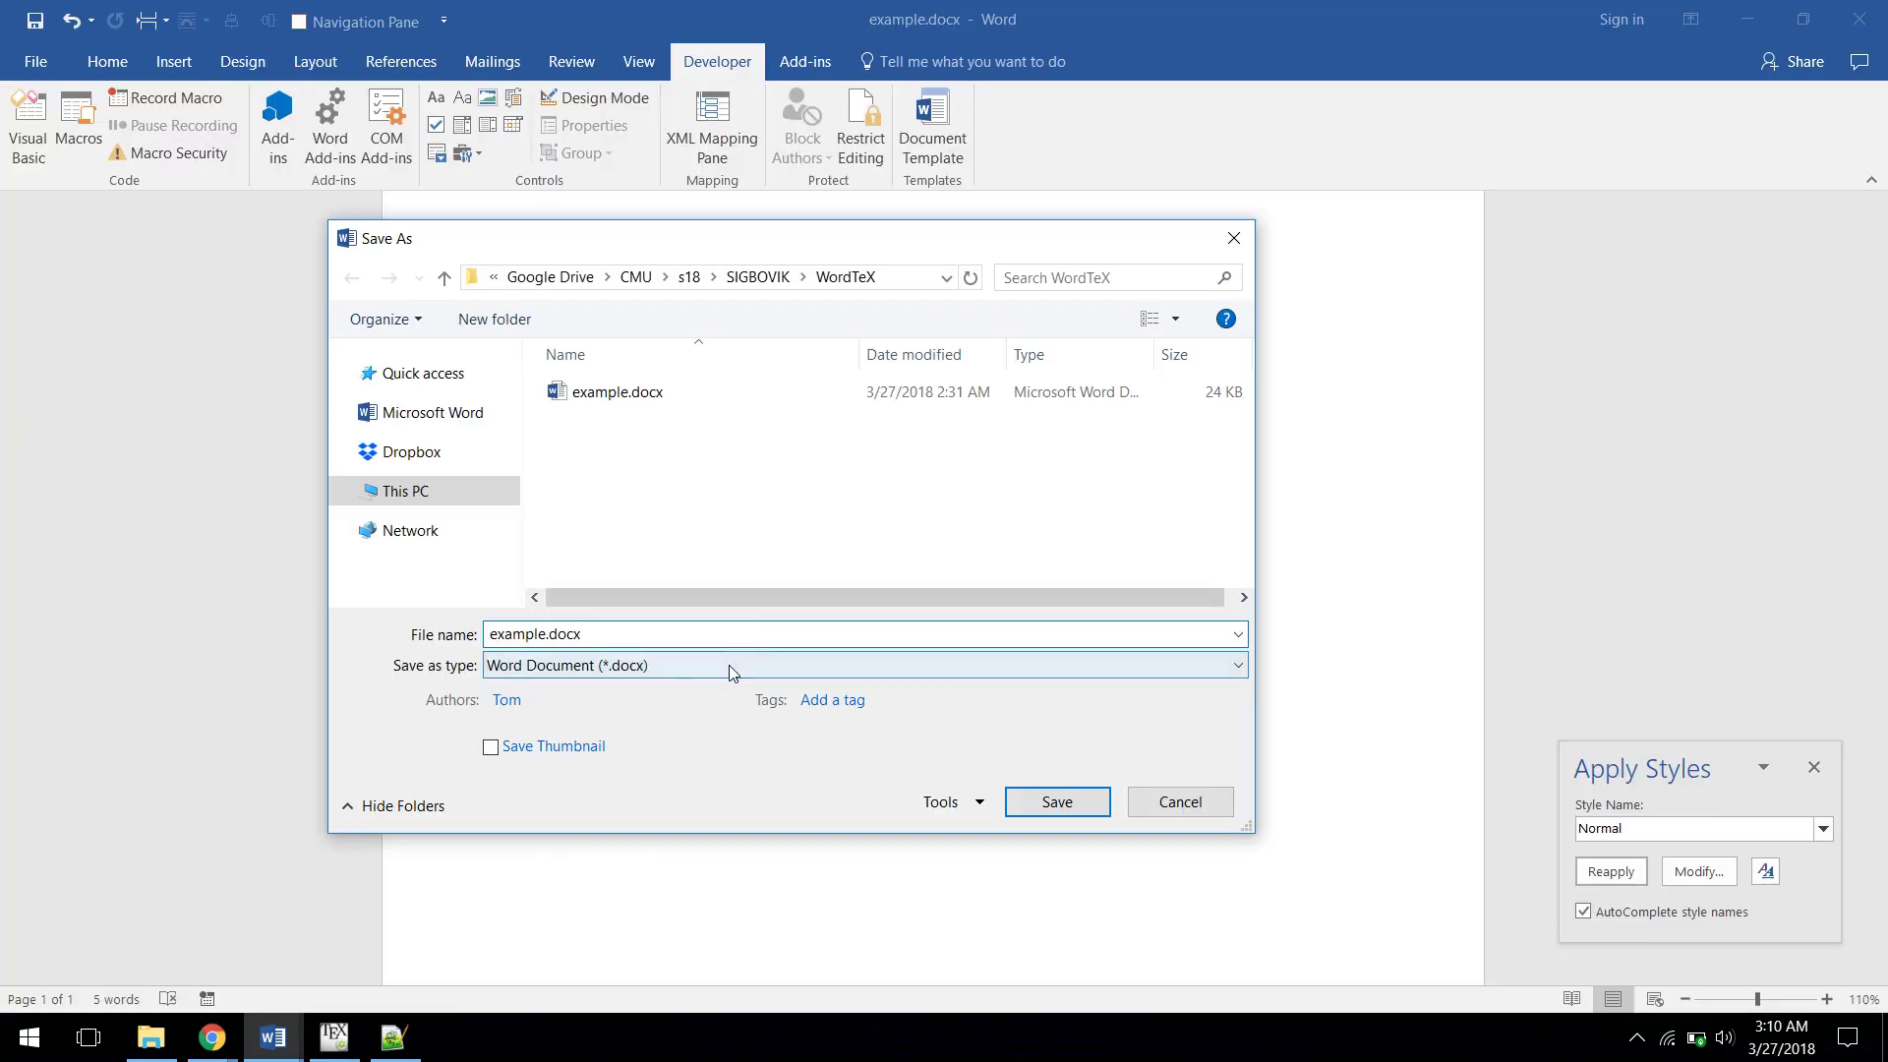
click(729, 664)
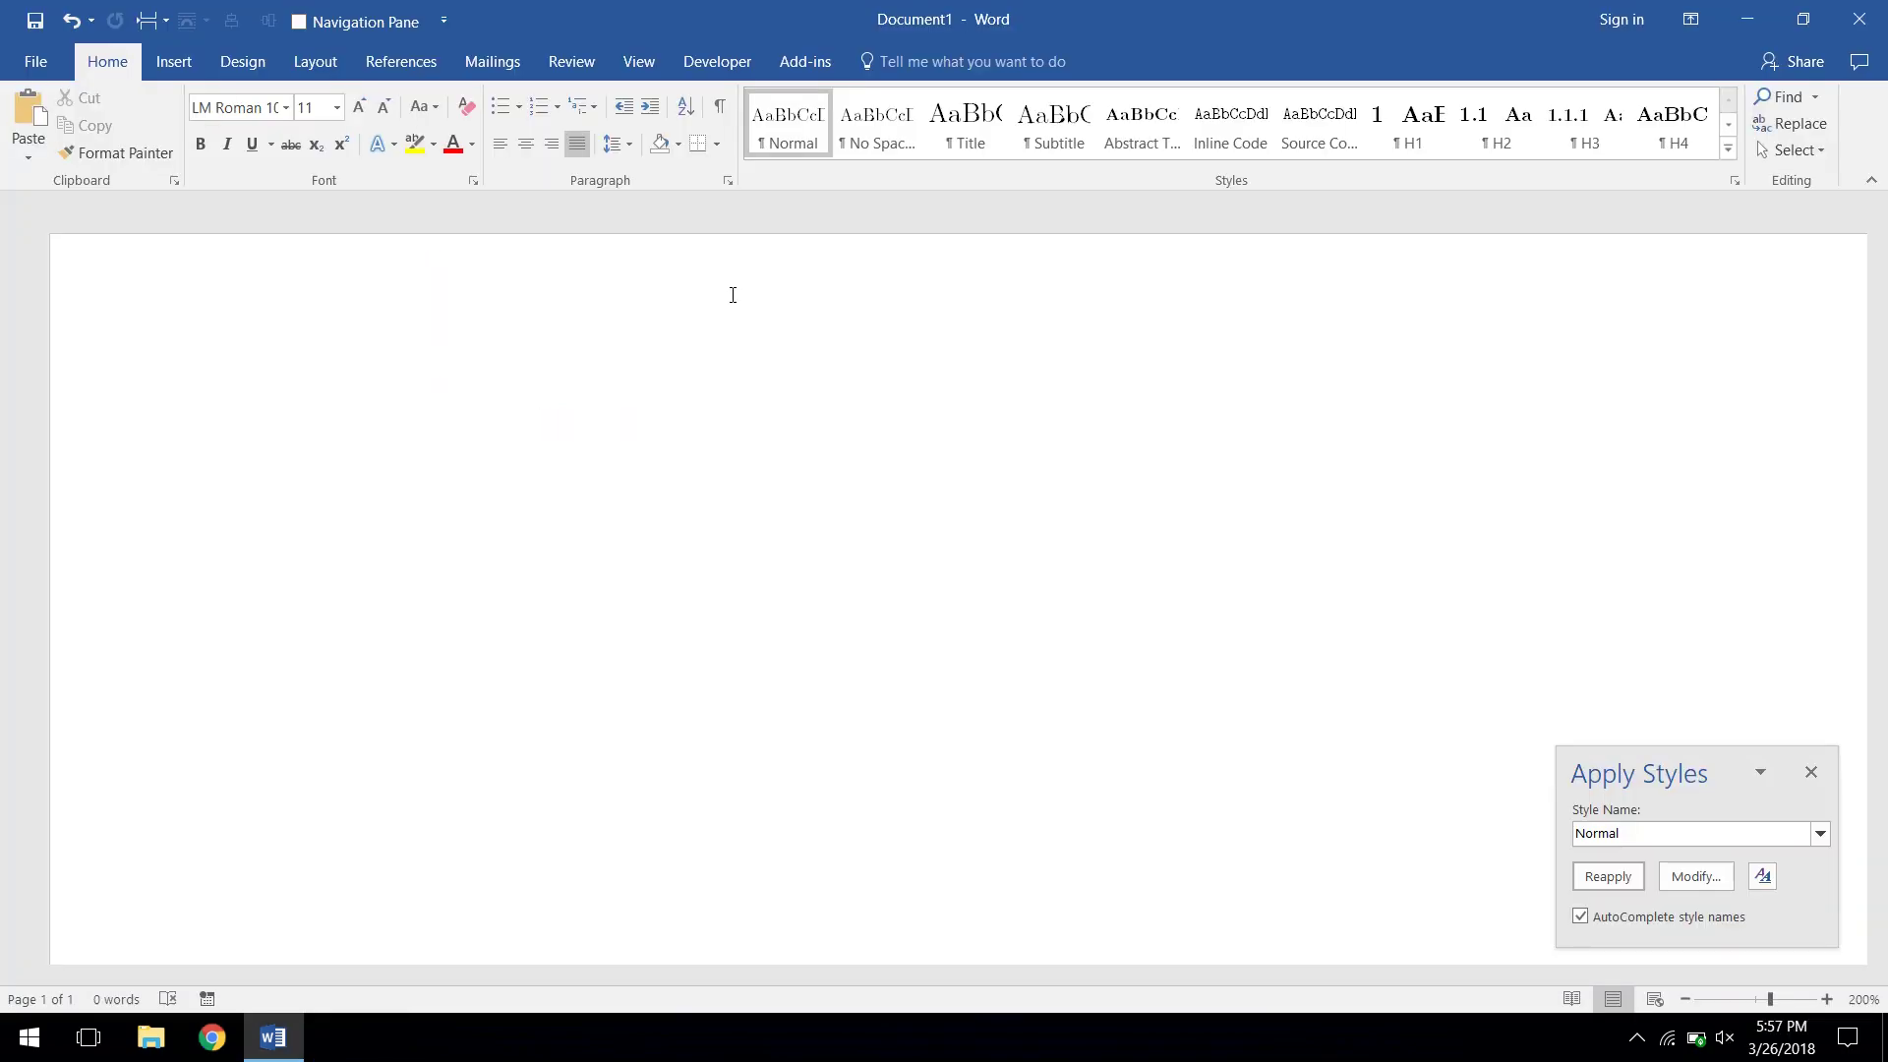
text(\word)
Complete the line as WordTeX ≥ LaTeX using \geq in an equation and \latex.
key(alt+equal)
text(\geq)
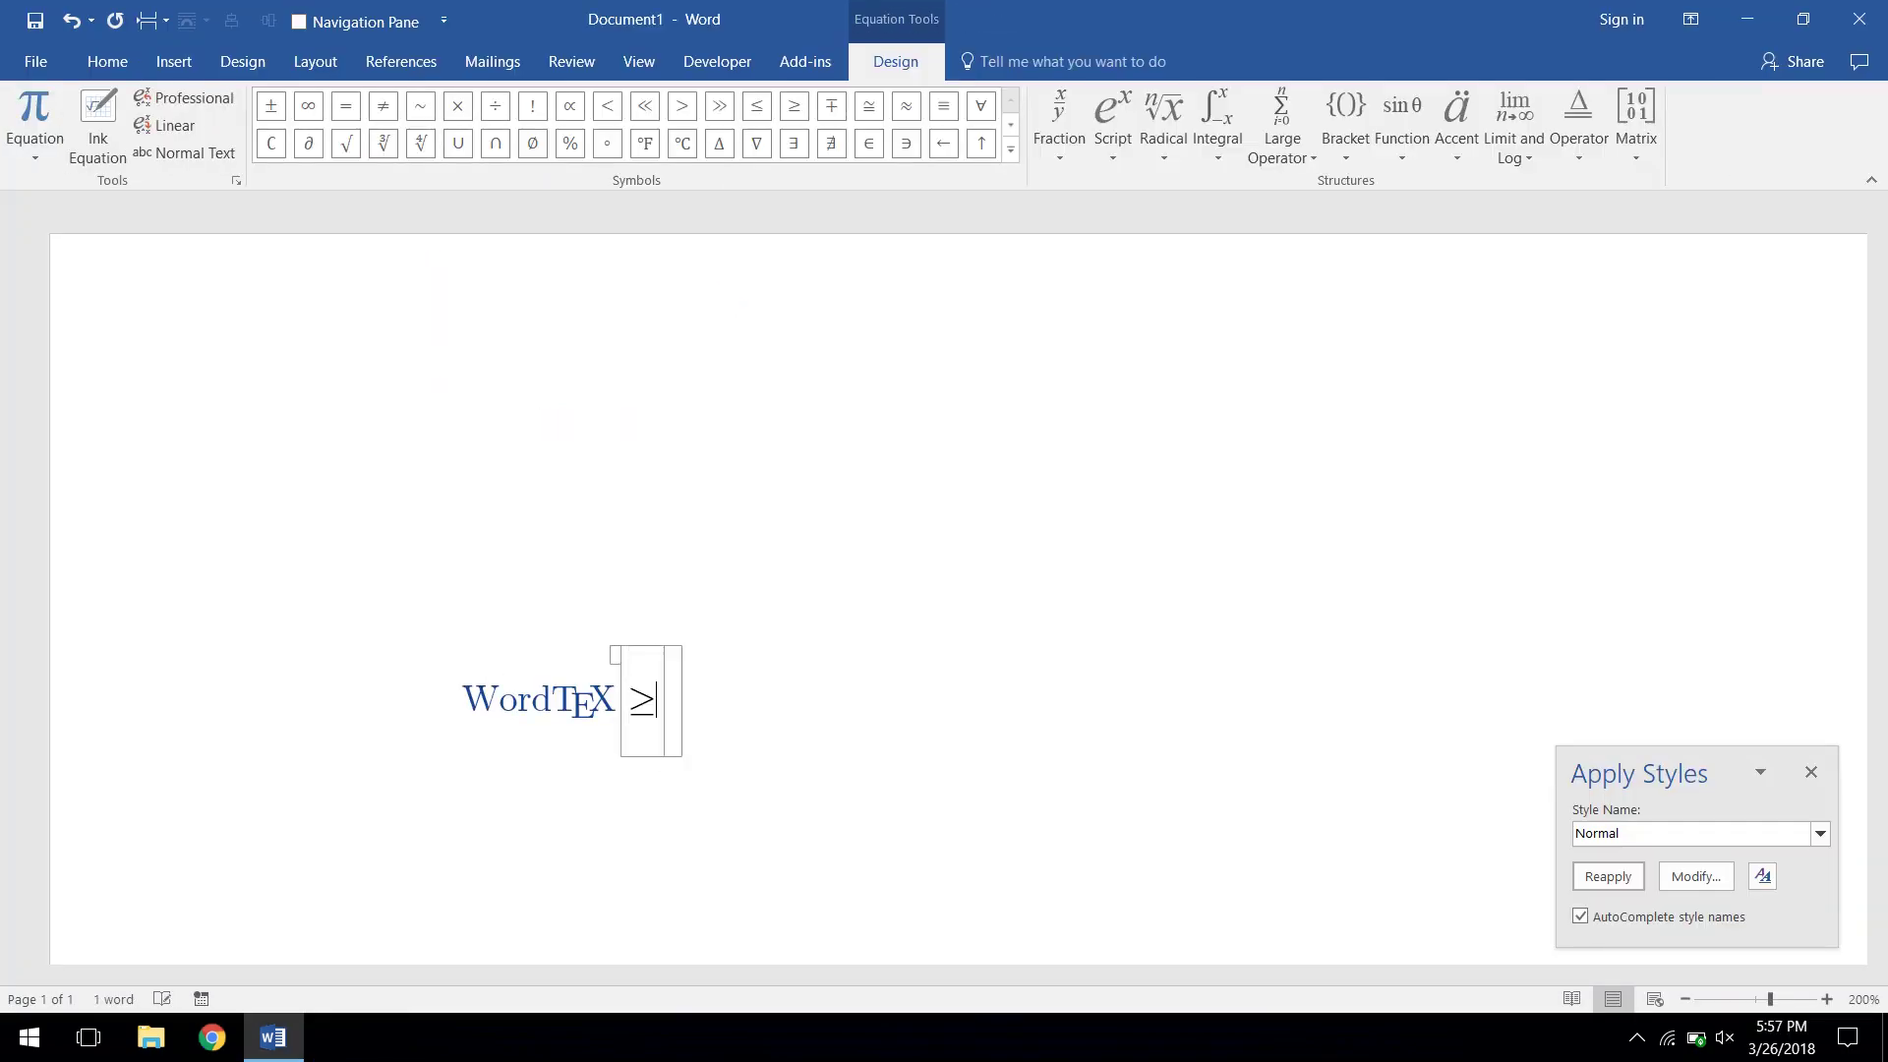
key(Right)
text(\latex)
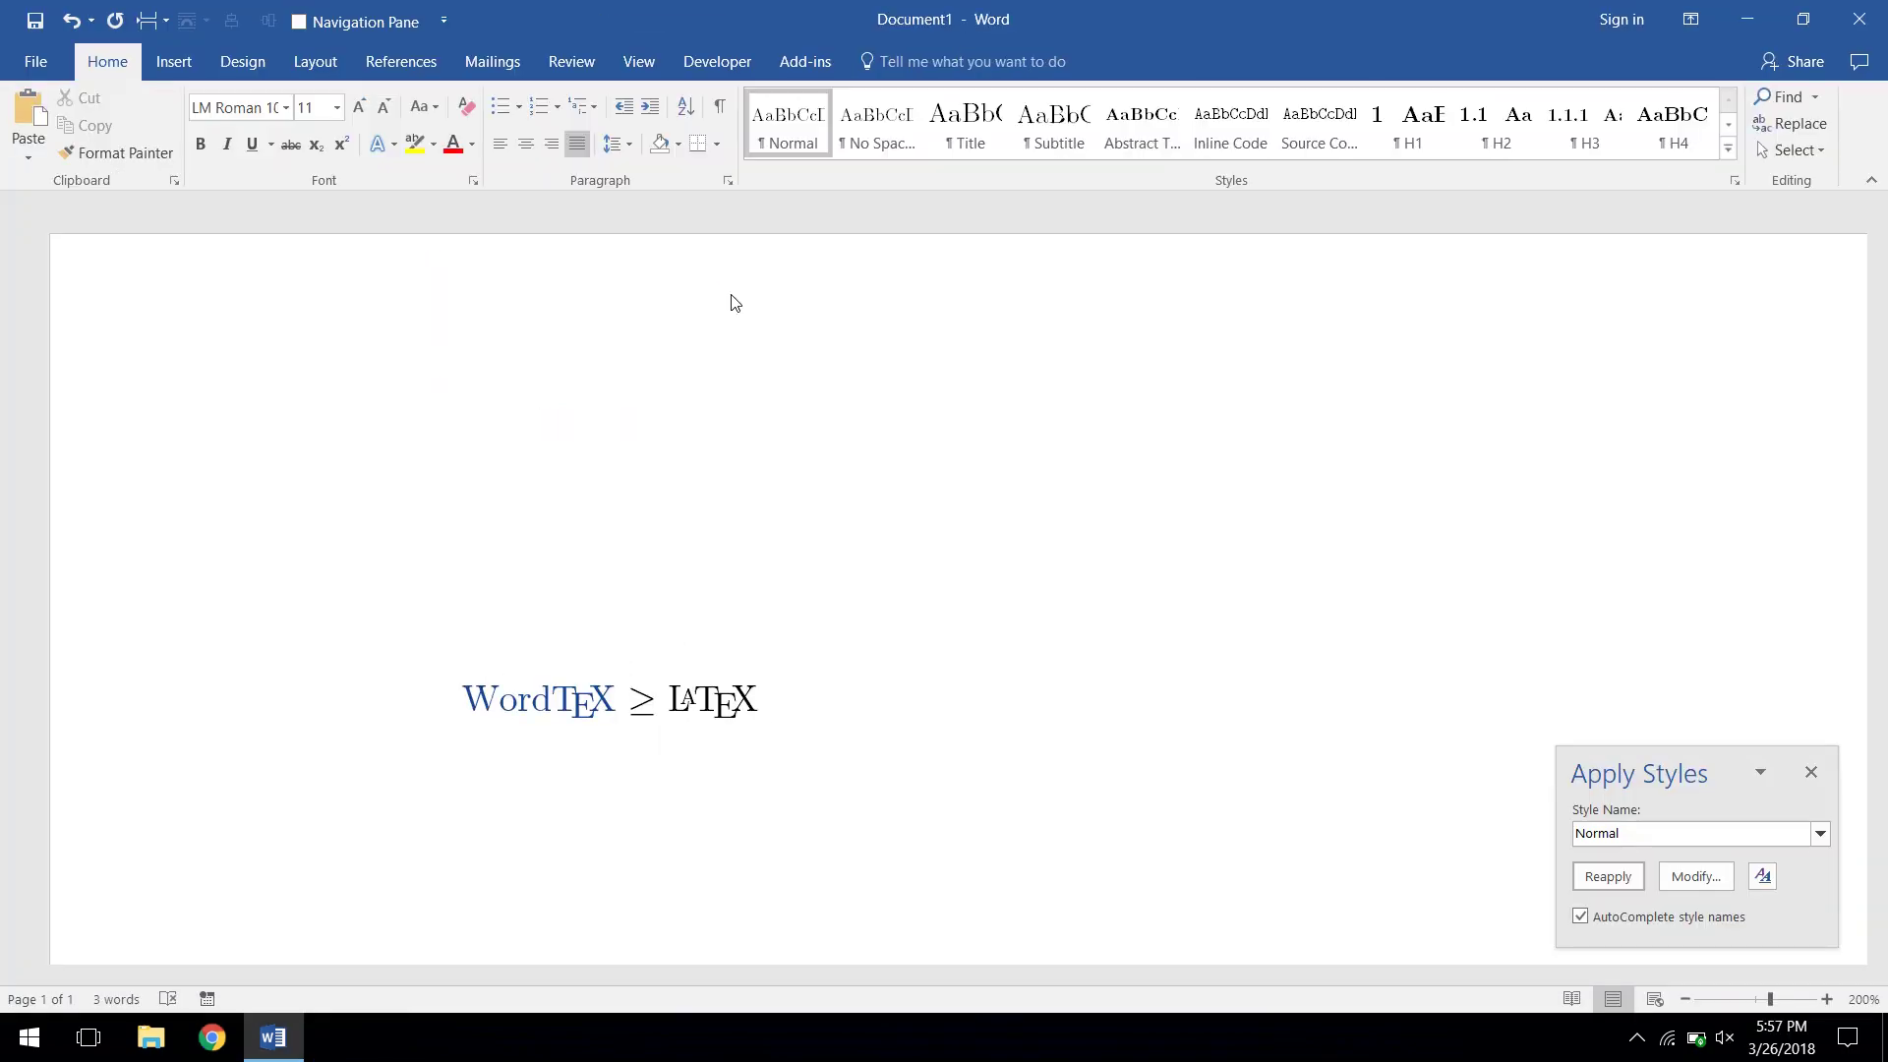
Show the Math AutoCorrect replacement list from the ≥ equation's options.
click(641, 701)
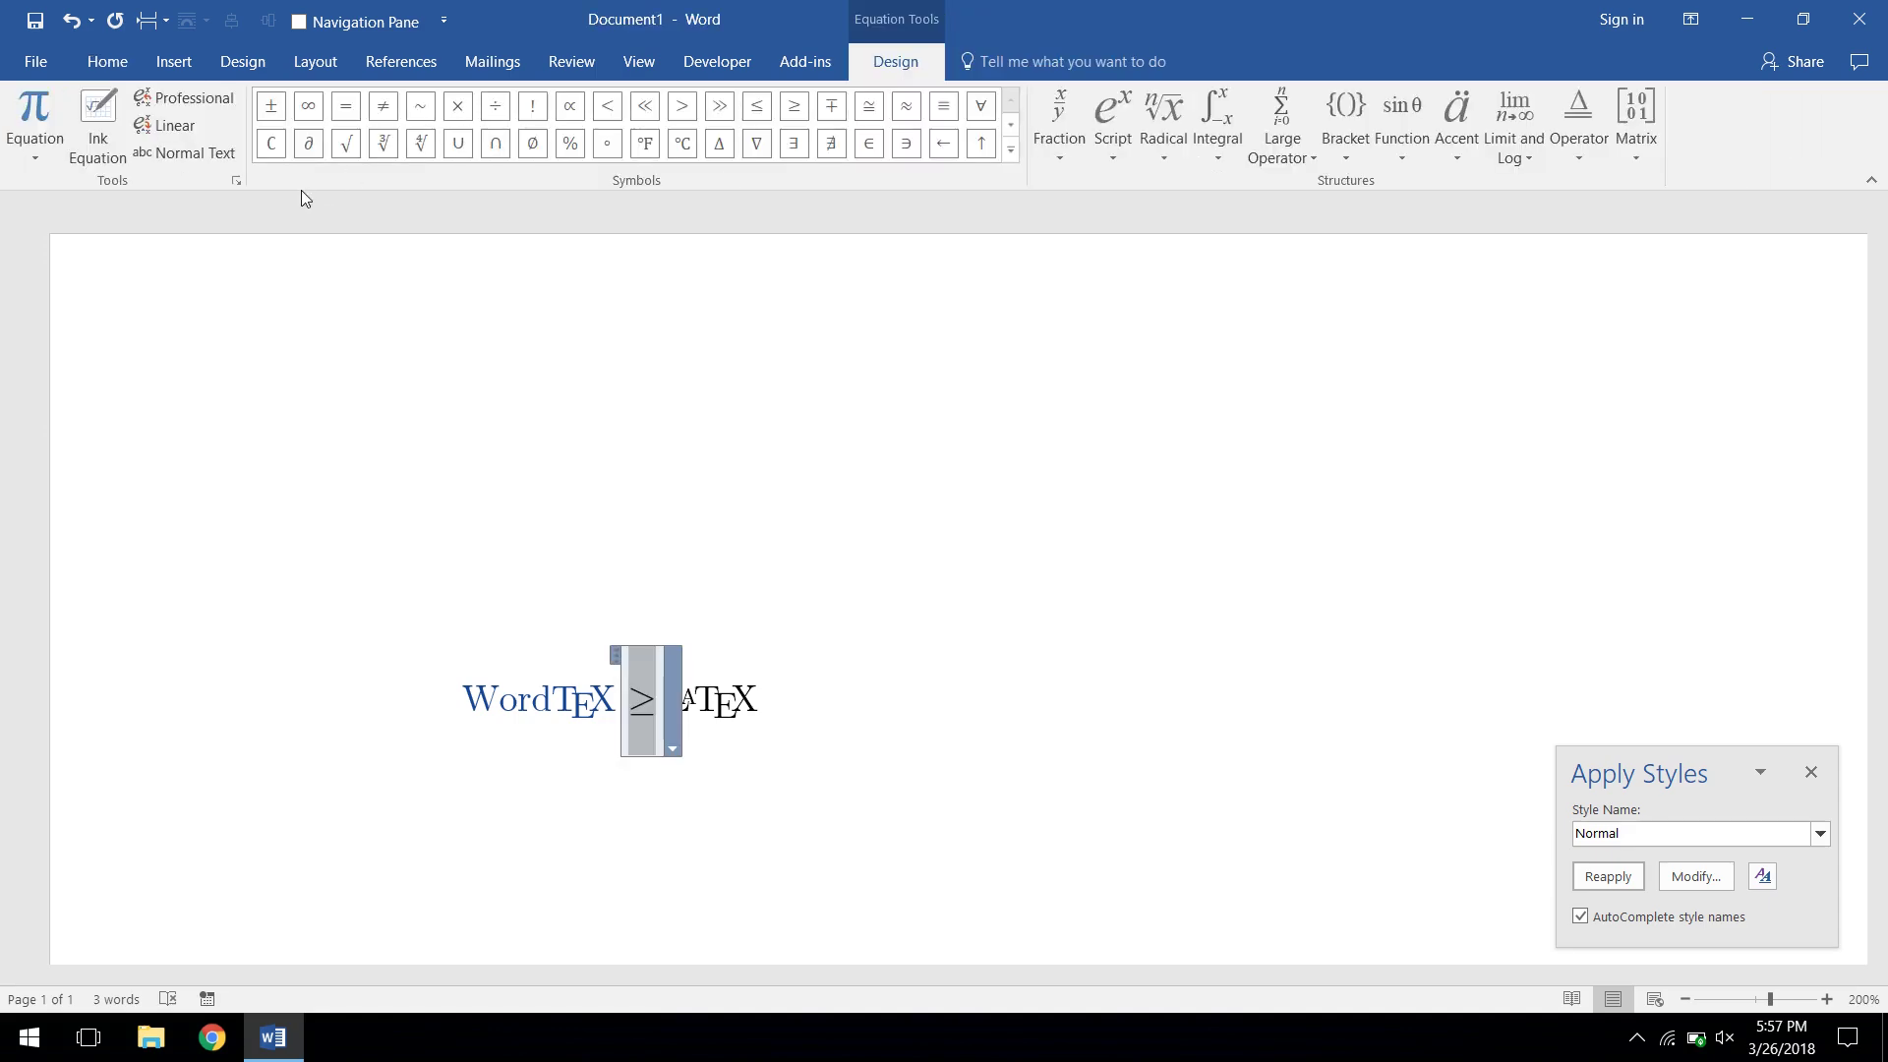
click(237, 180)
click(873, 442)
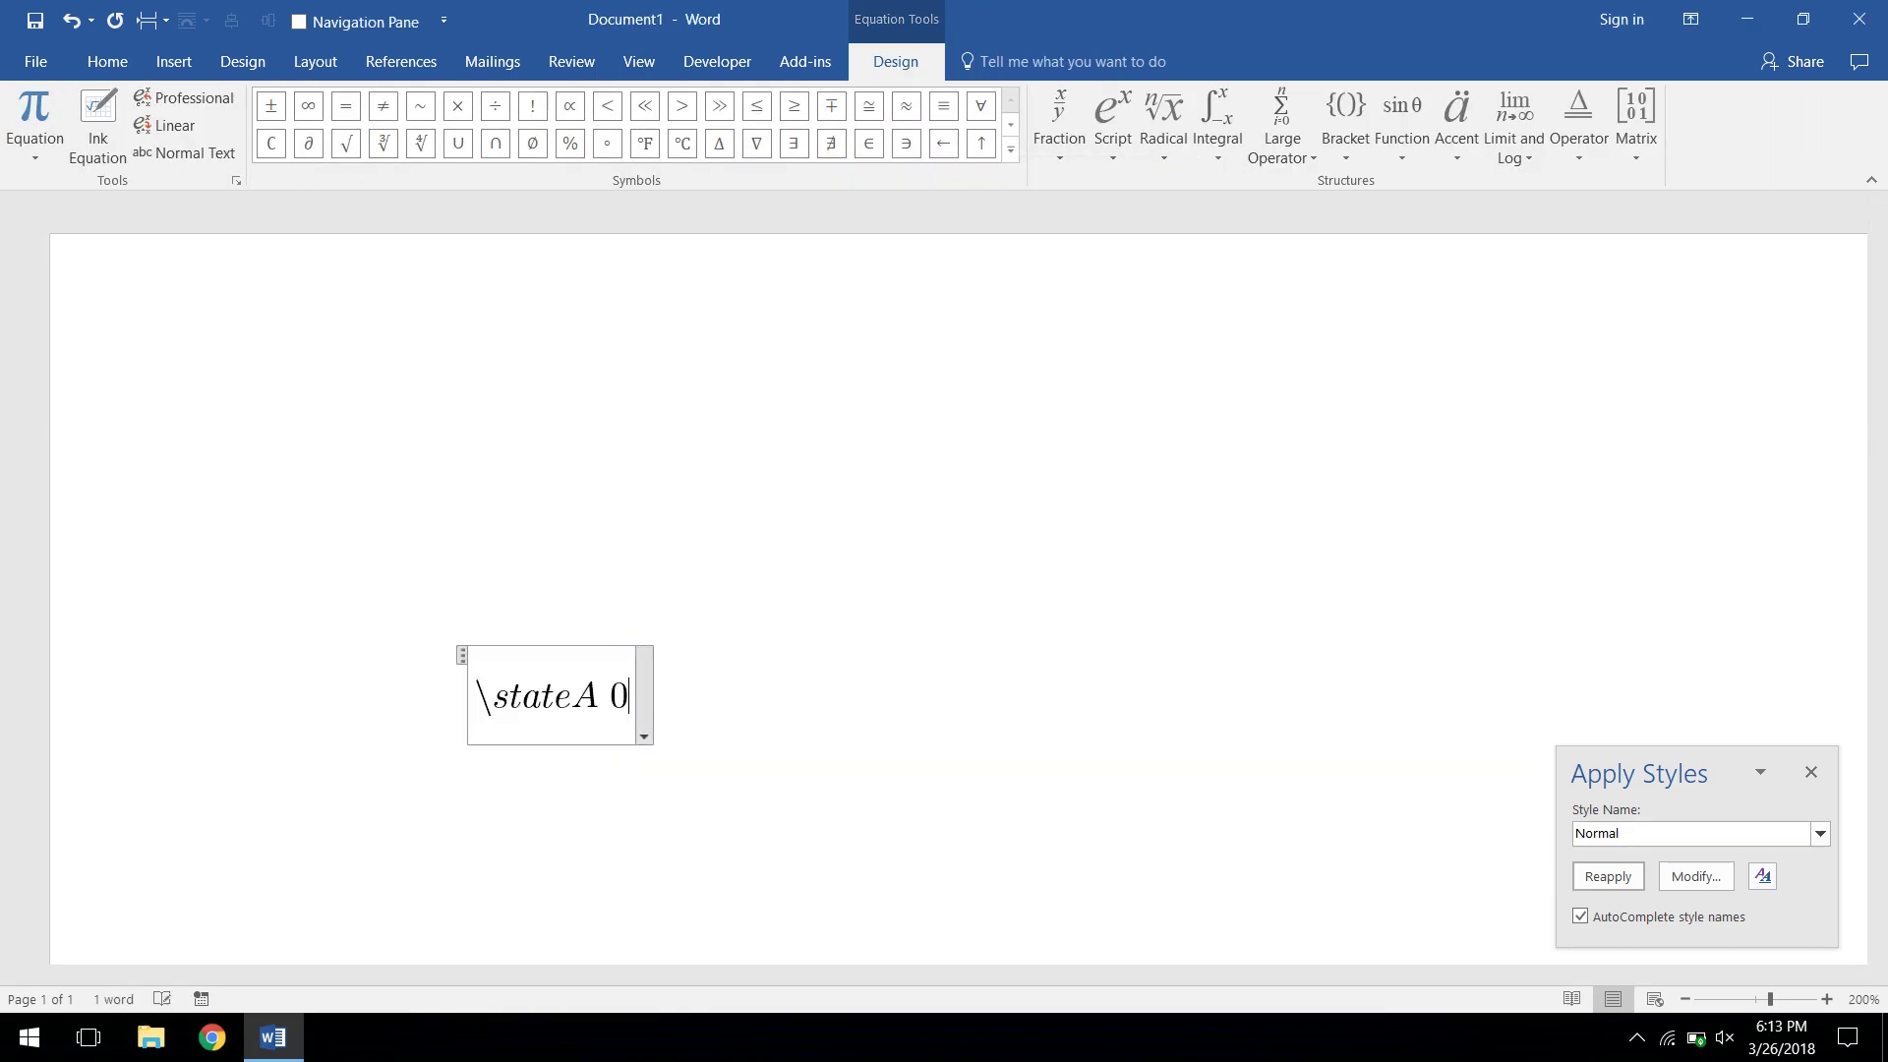
Feed inputs 1 and 0 to the \stateA/\stateB machine so AutoCorrect swaps the states.
key(BackSpace)
text(1)
key(BackSpace)
key(BackSpace)
key(BackSpace)
text(B)
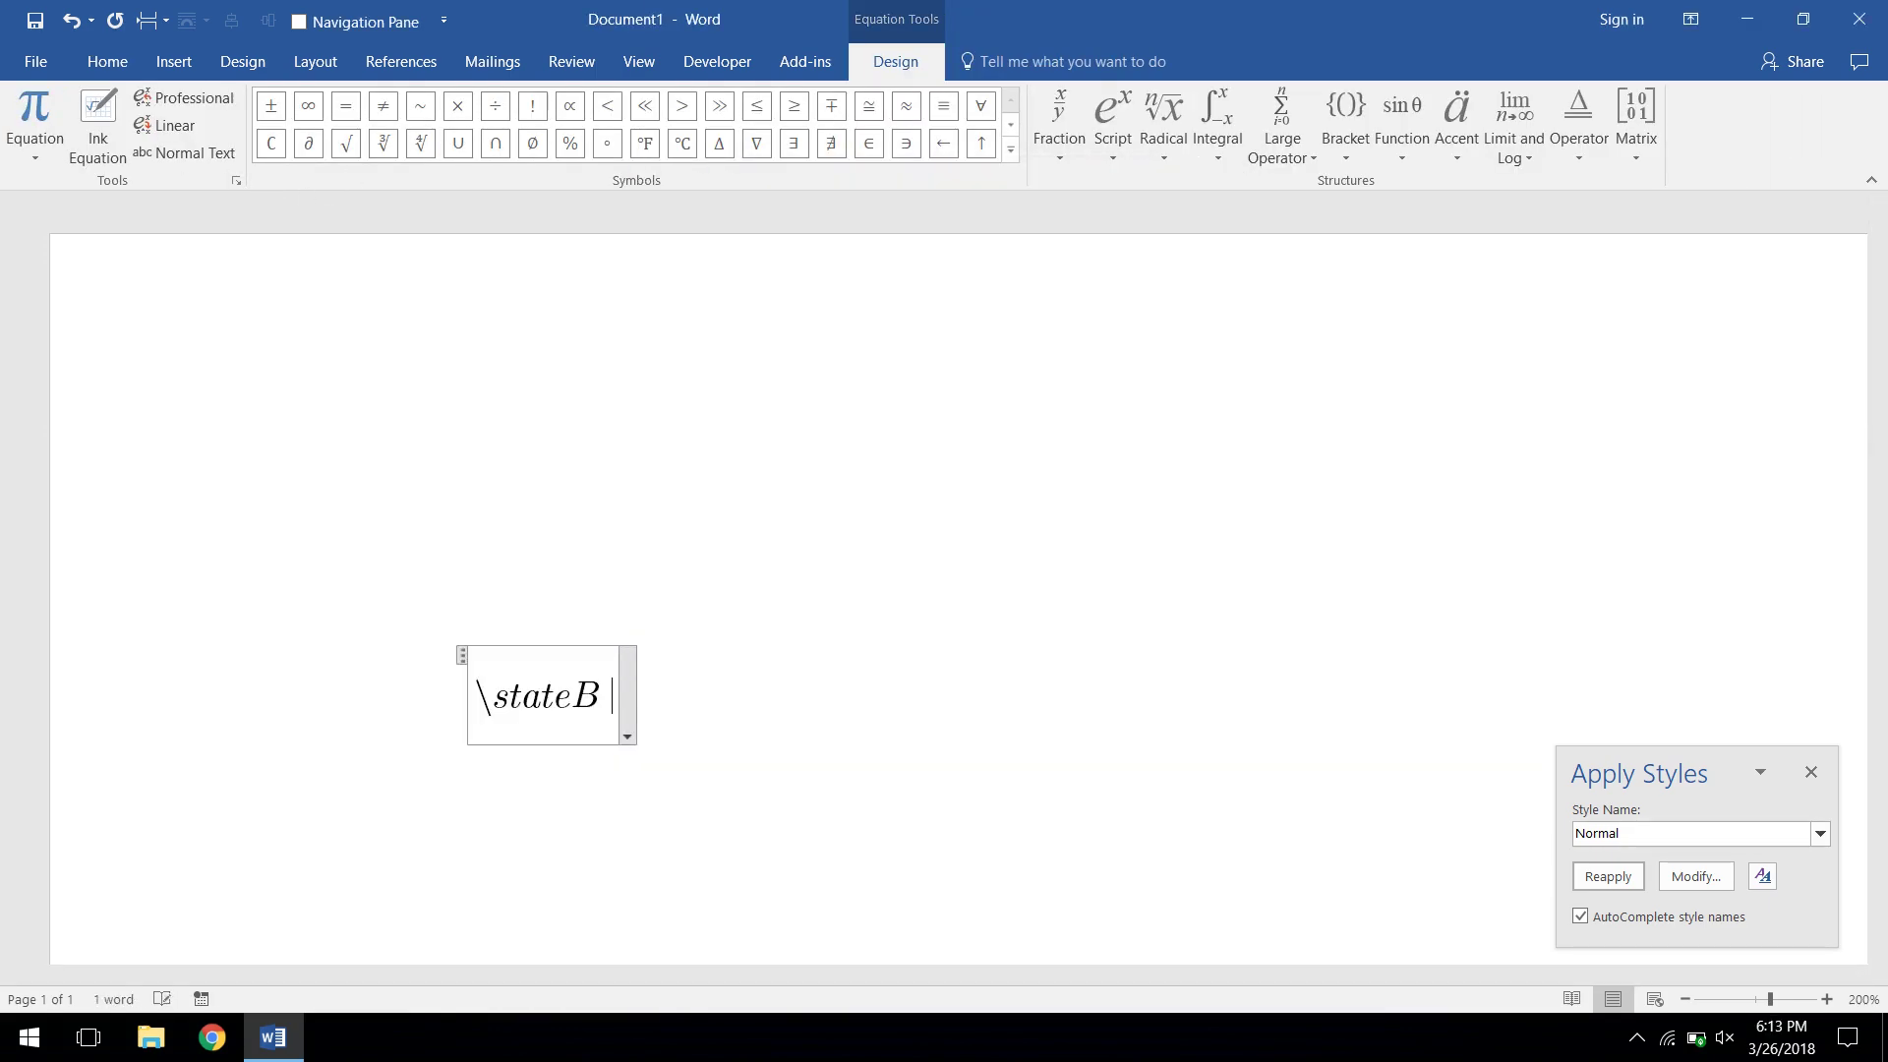
text( 1)
key(BackSpace)
key(BackSpace)
key(BackSpace)
text(A 0)
key(BackSpace)
key(BackSpace)
Finish with 'end' to reach ACCEPT, then start a new test 'end \stateA 0 0'.
key(BackSpace)
text(B 0)
key(BackSpace)
text(1)
key(BackSpace)
key(BackSpace)
key(BackSpace)
text(A en)
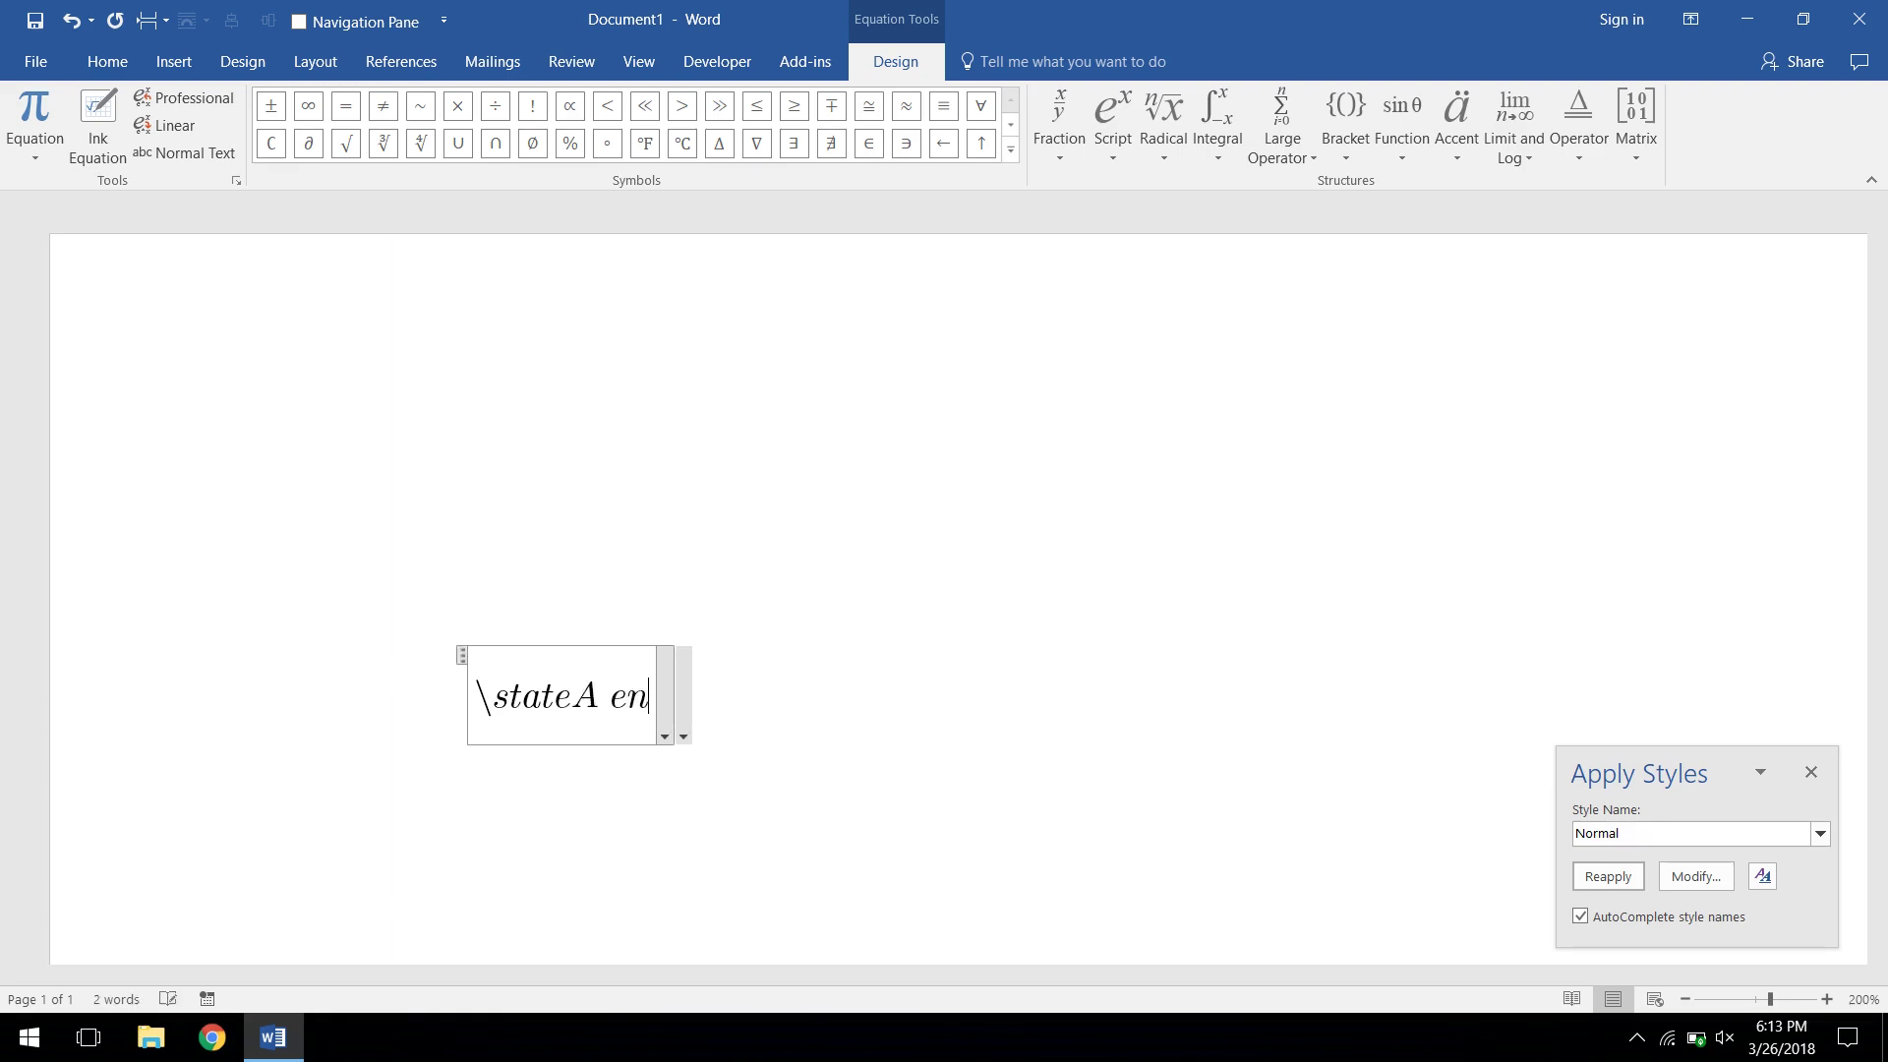
text(d)
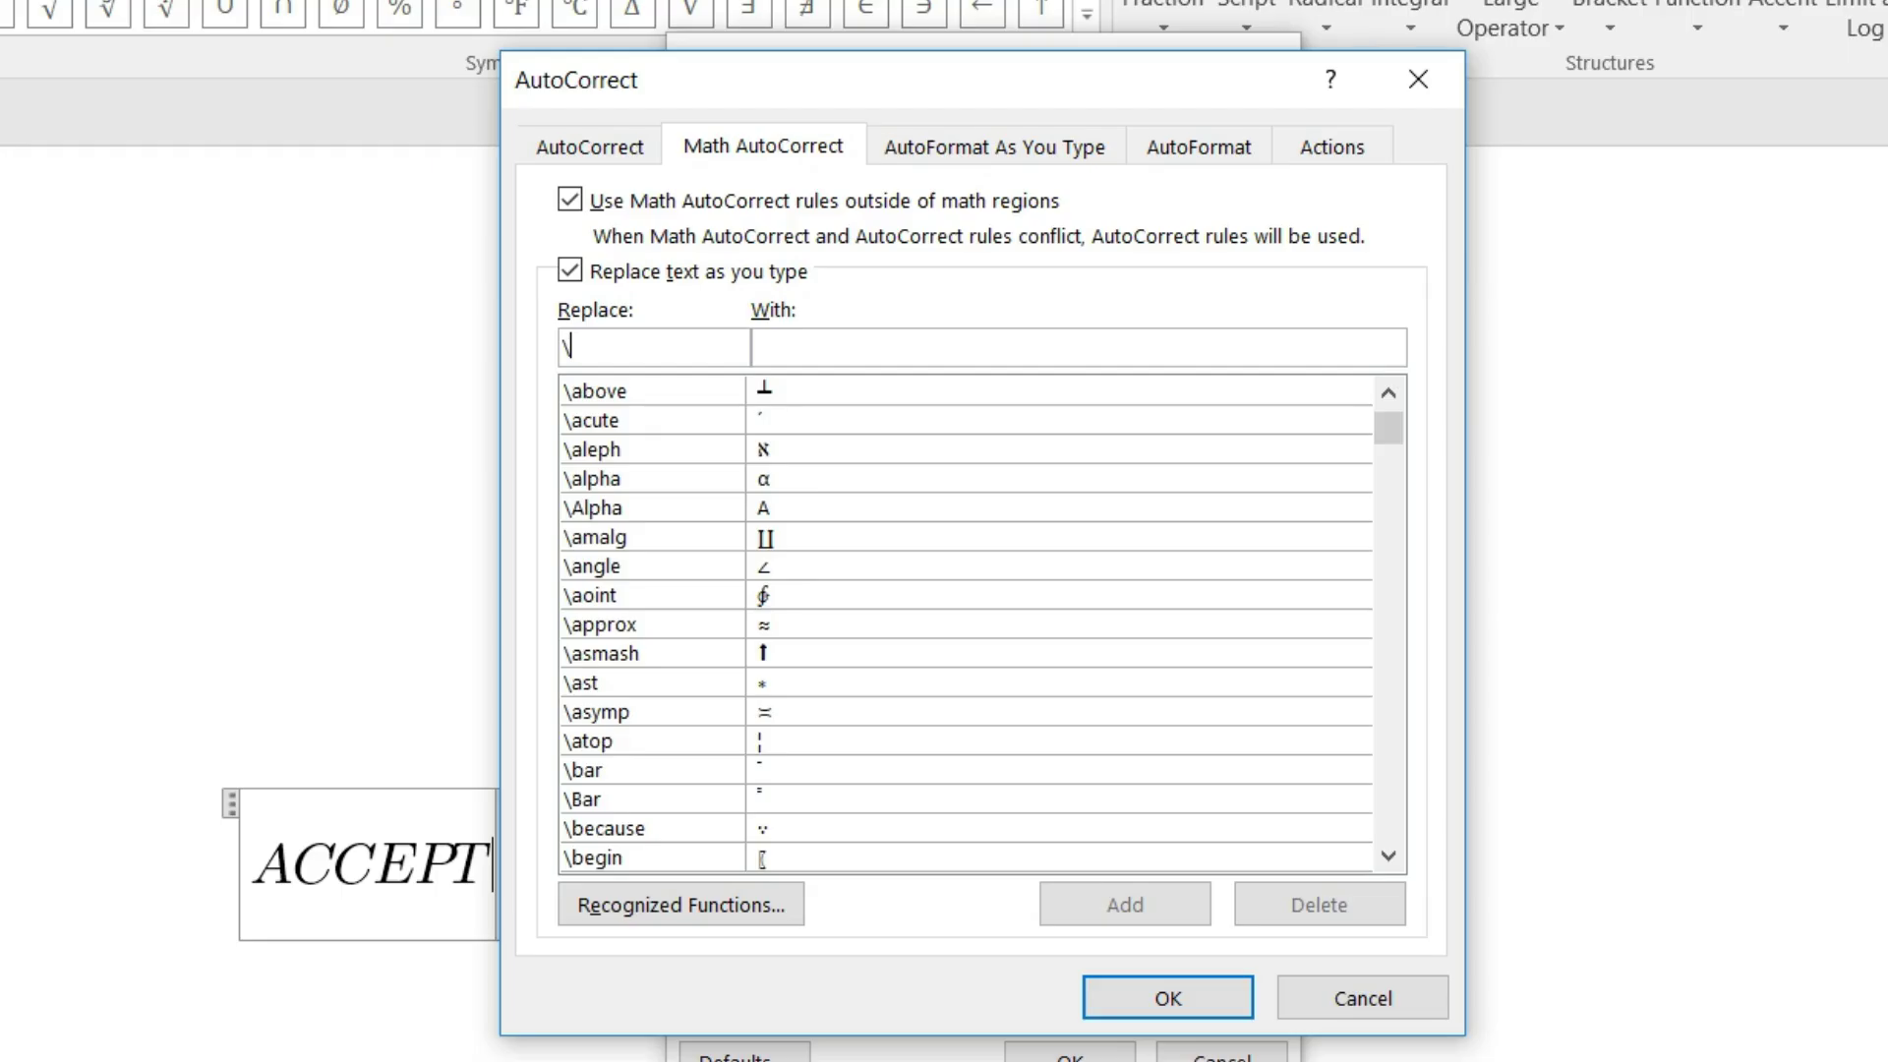
text(st)
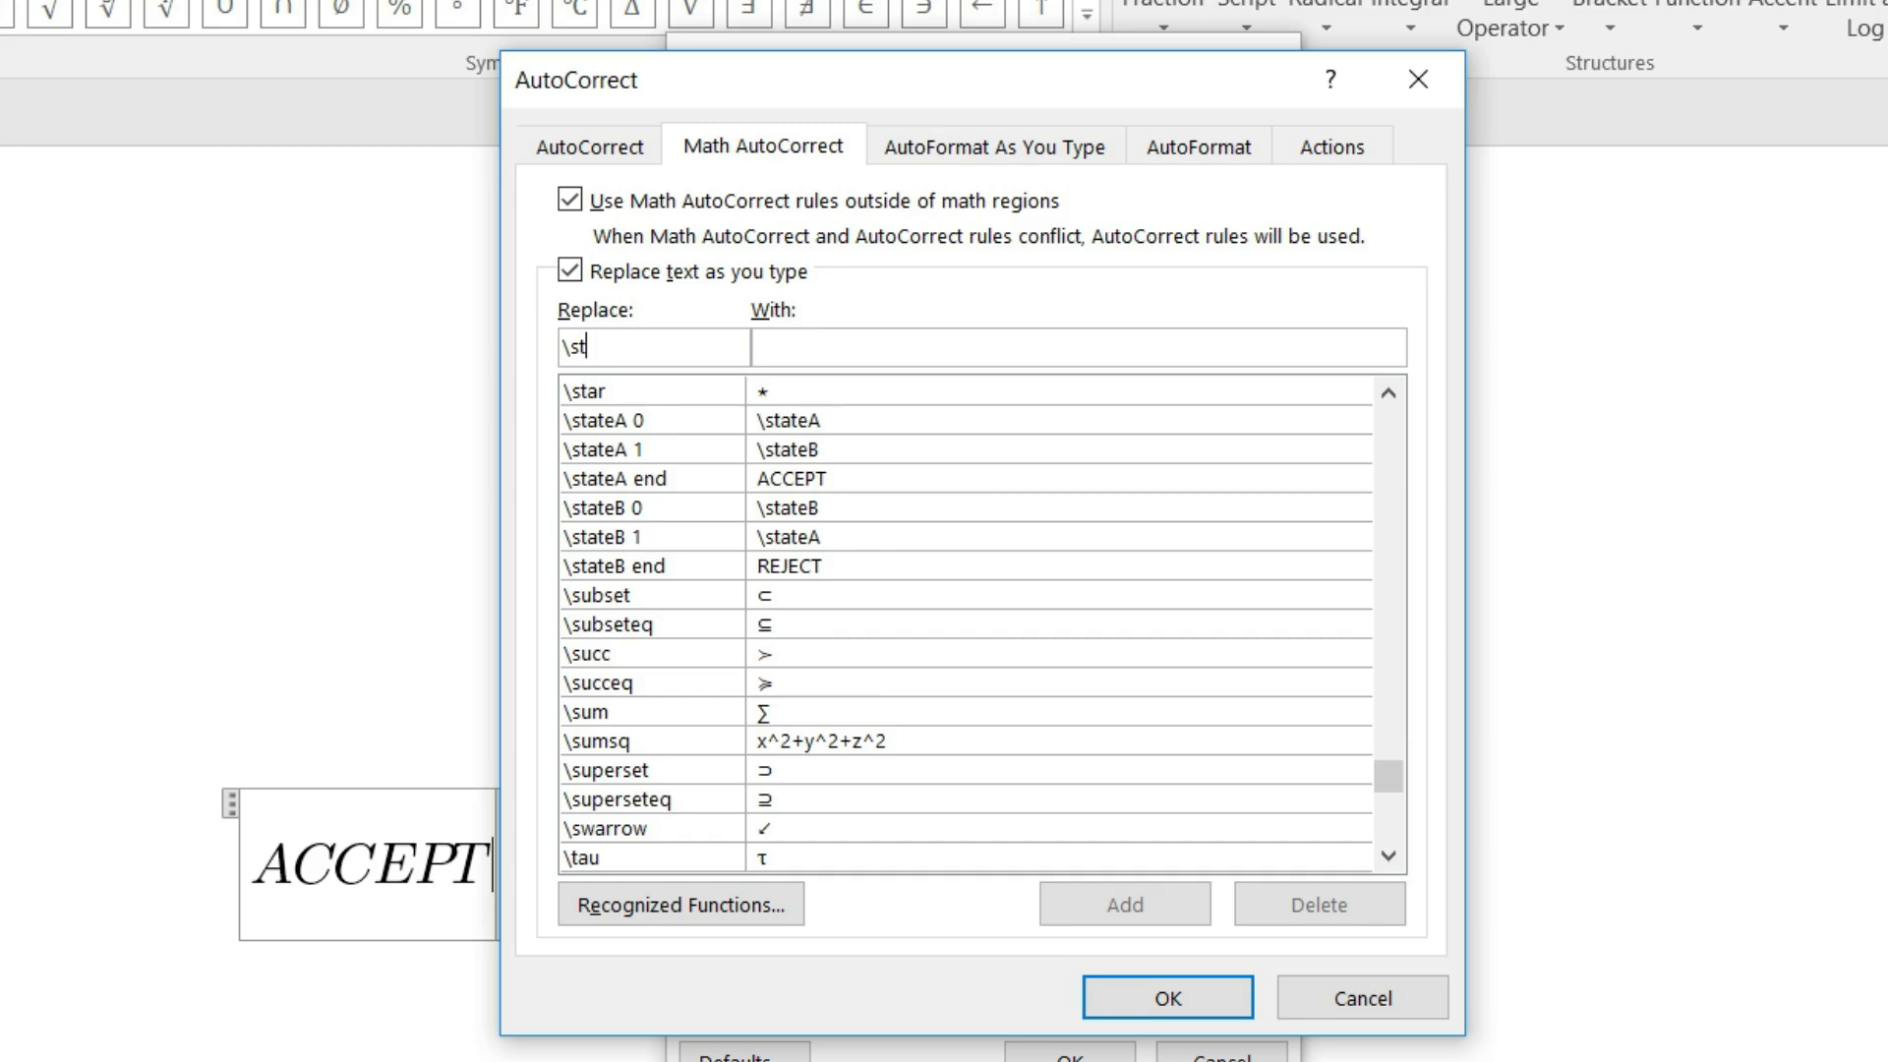
text(ate)
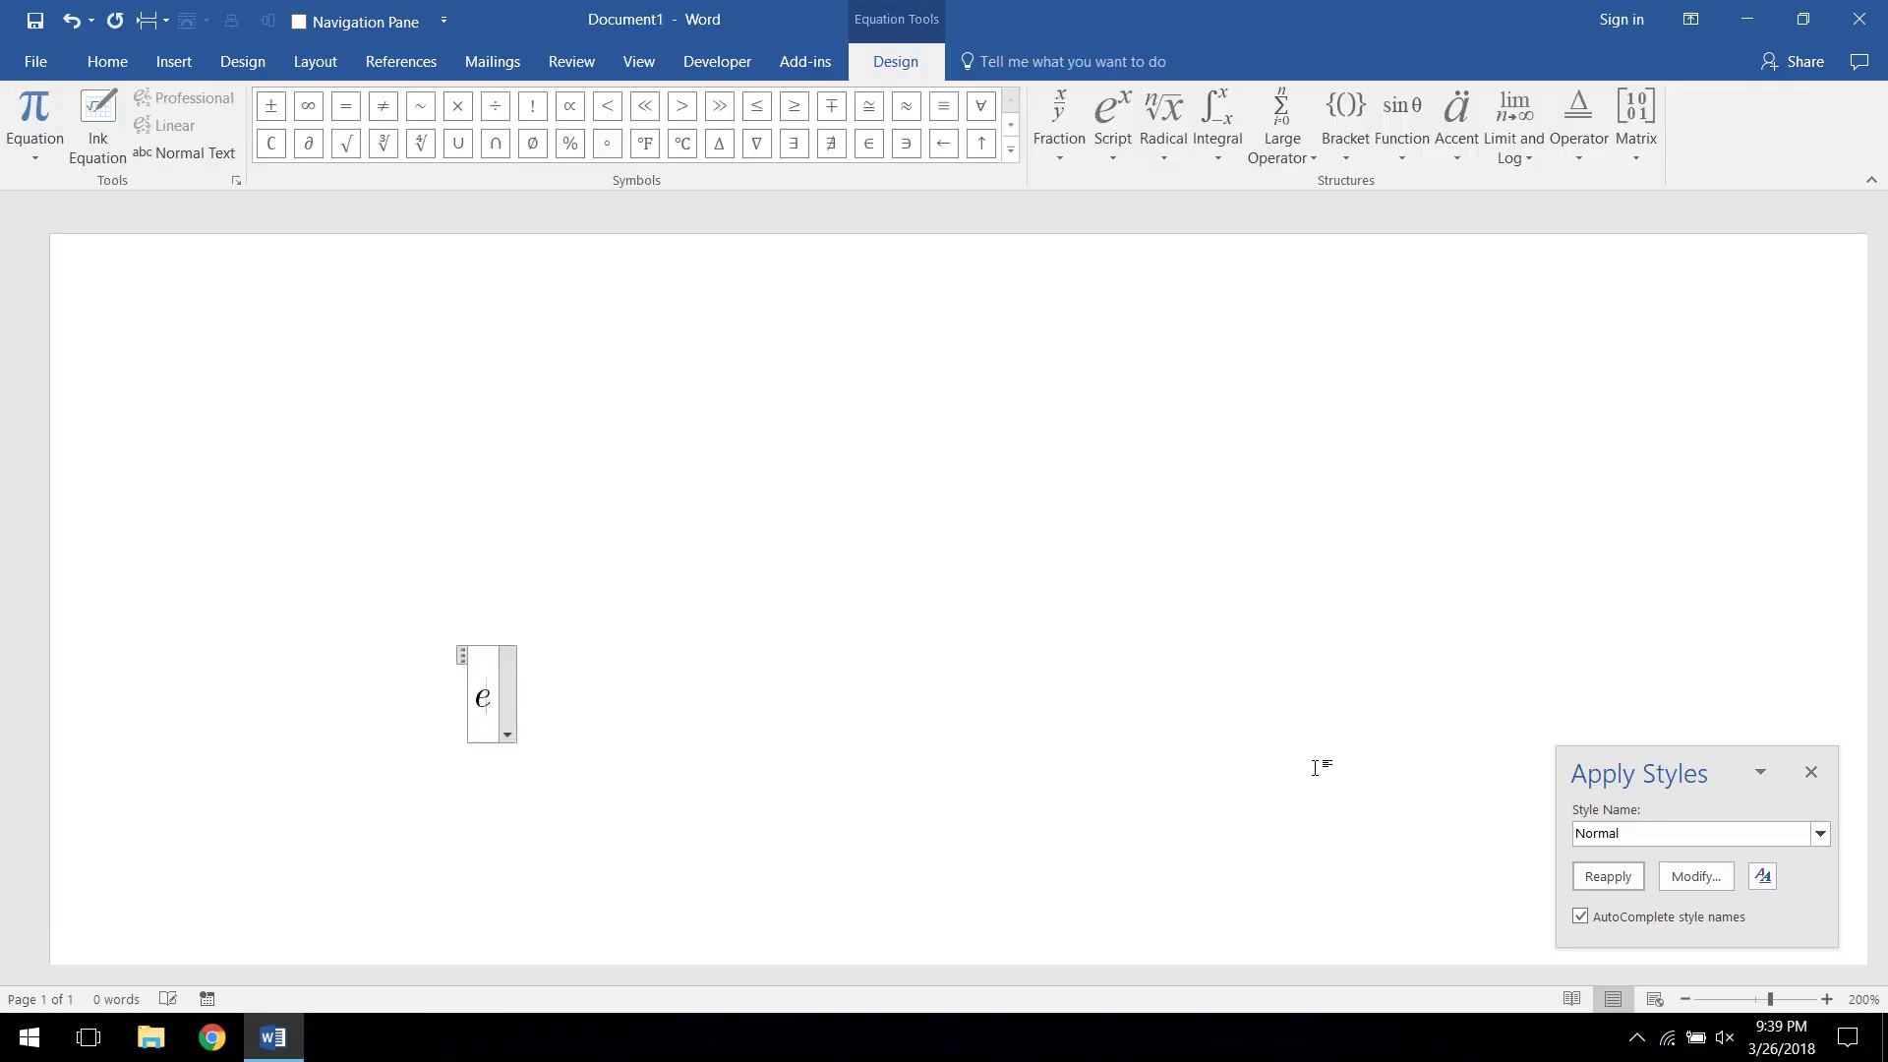
text(nd \)
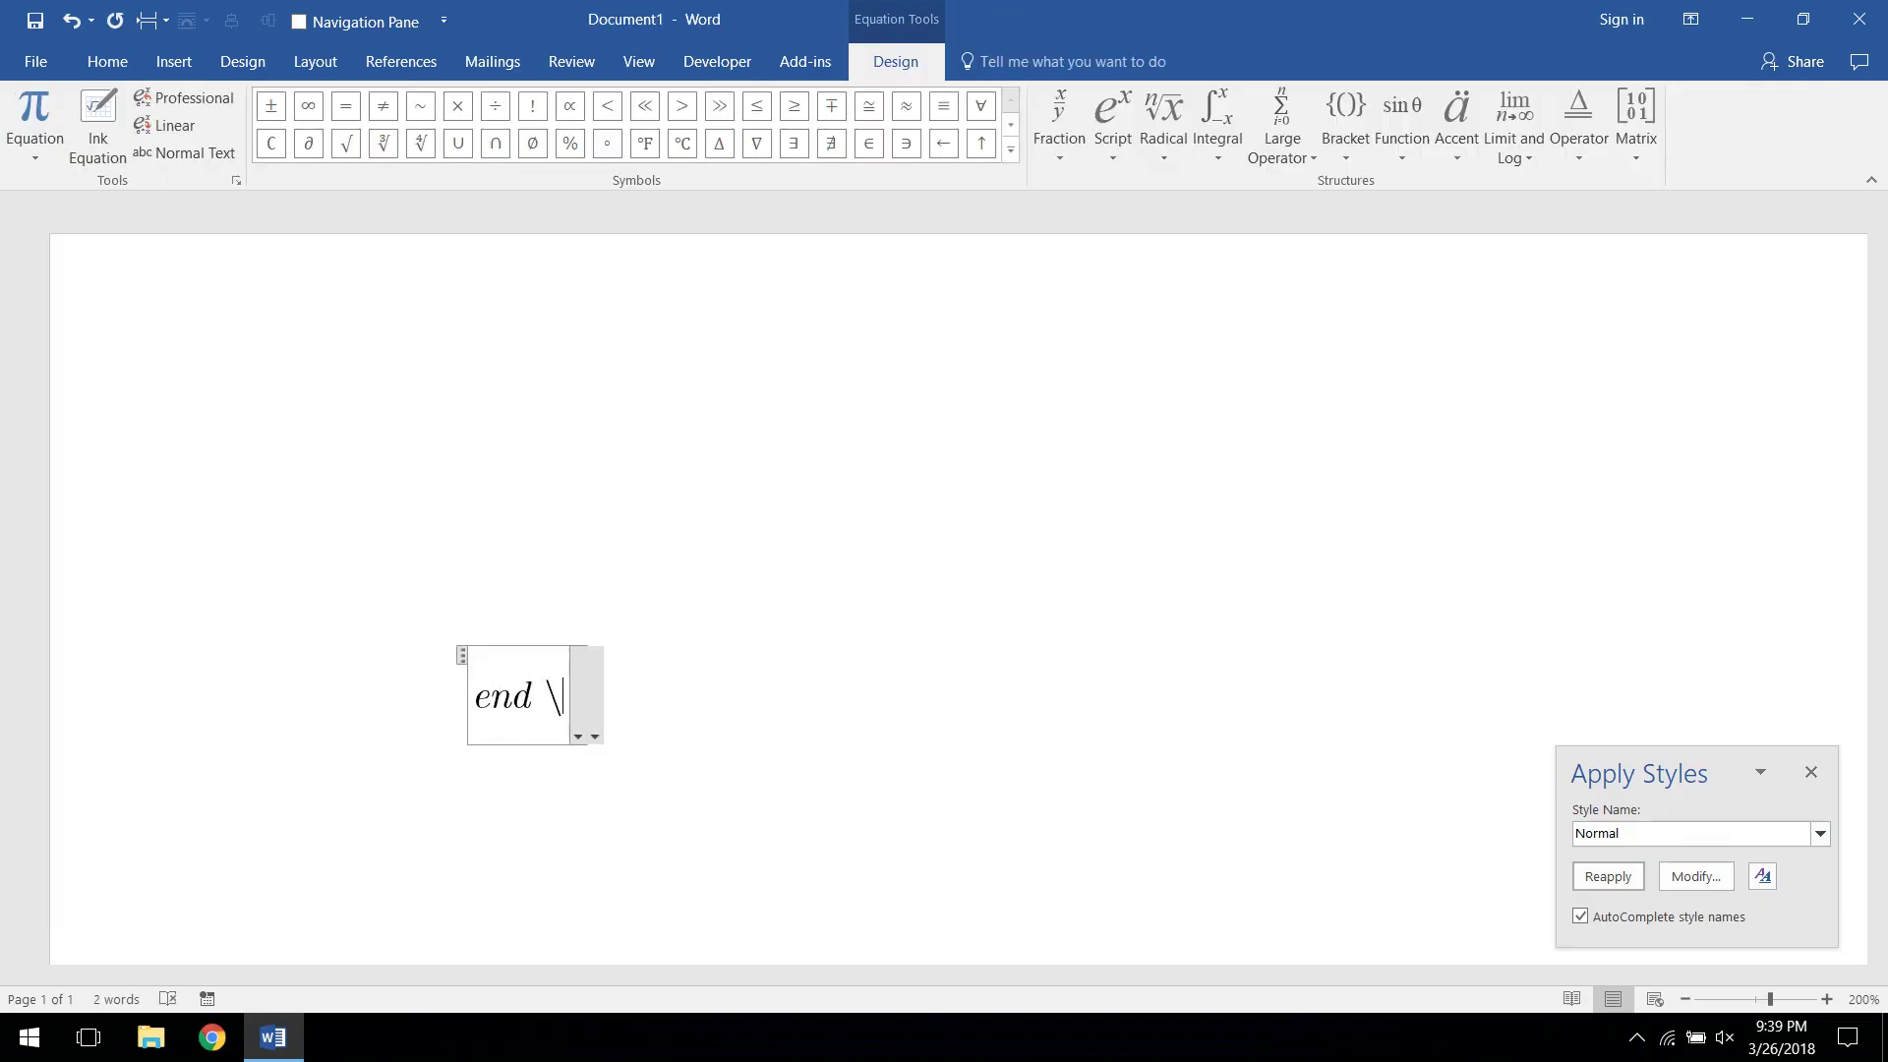
text(stateA 0)
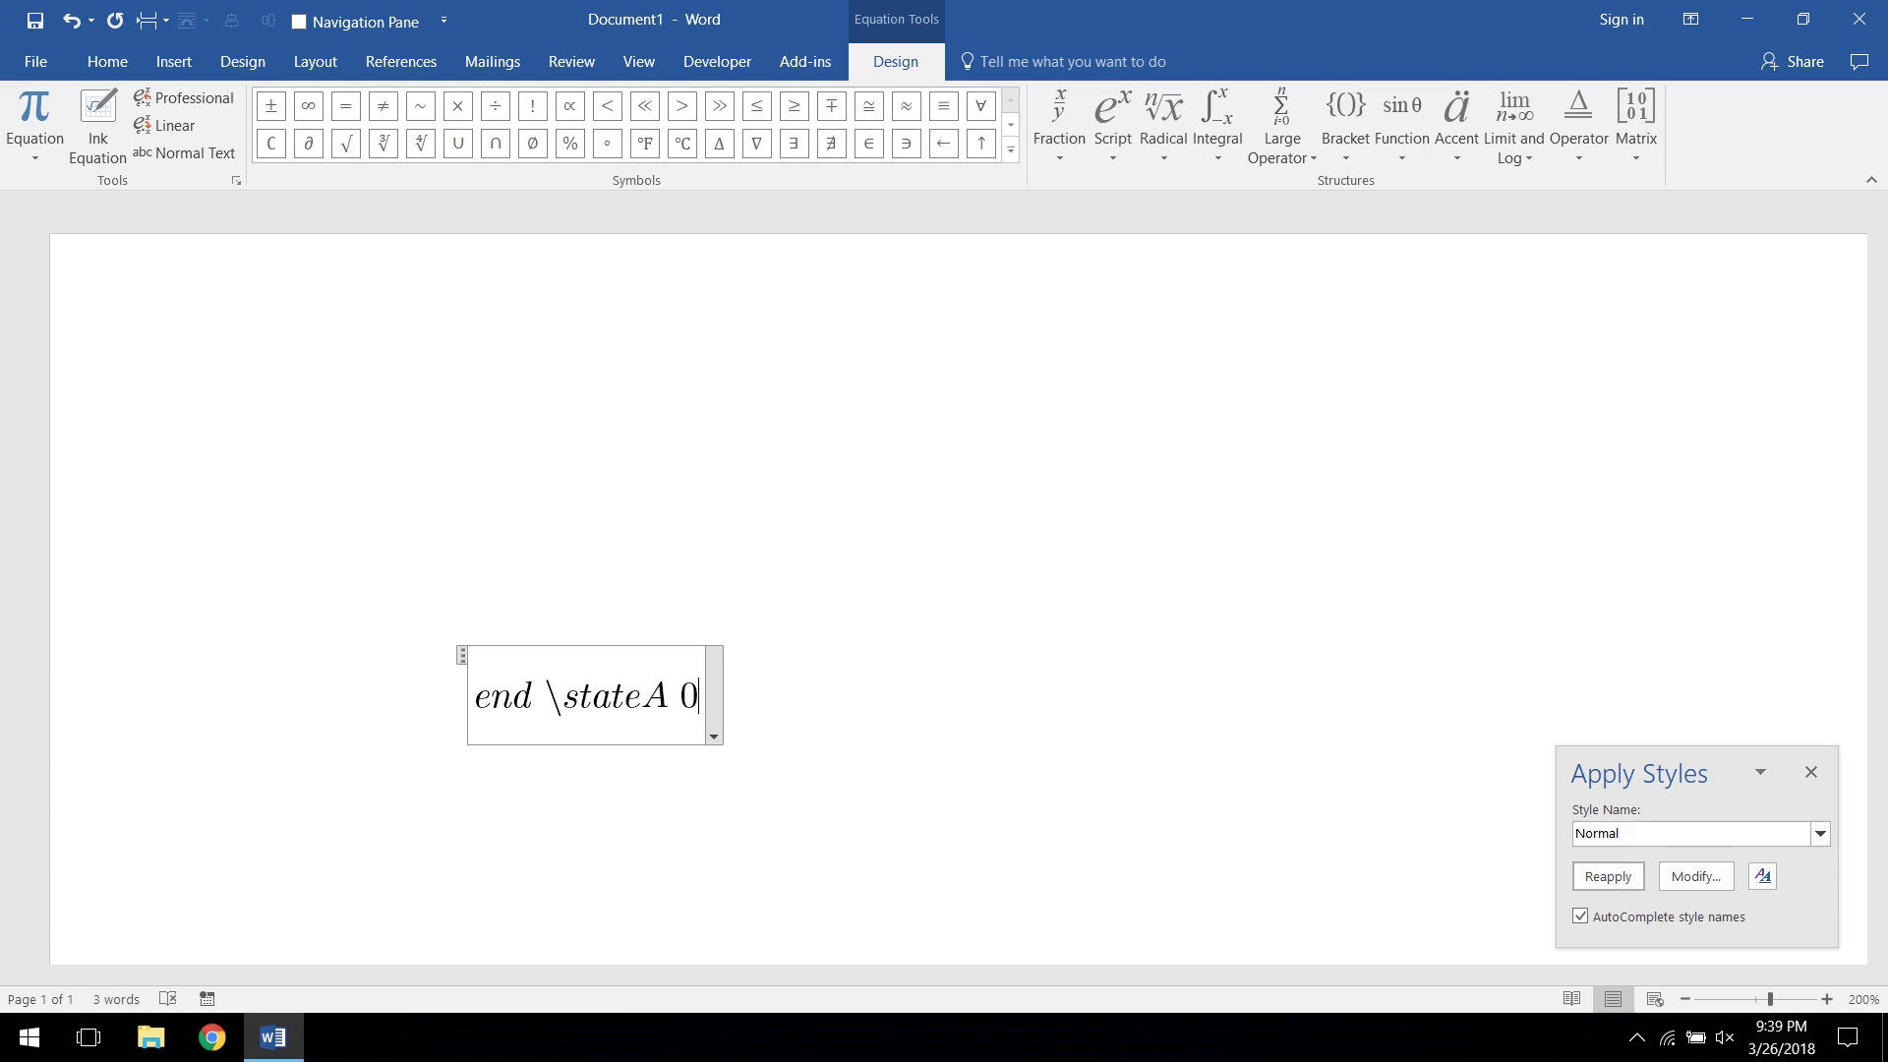
text( 0)
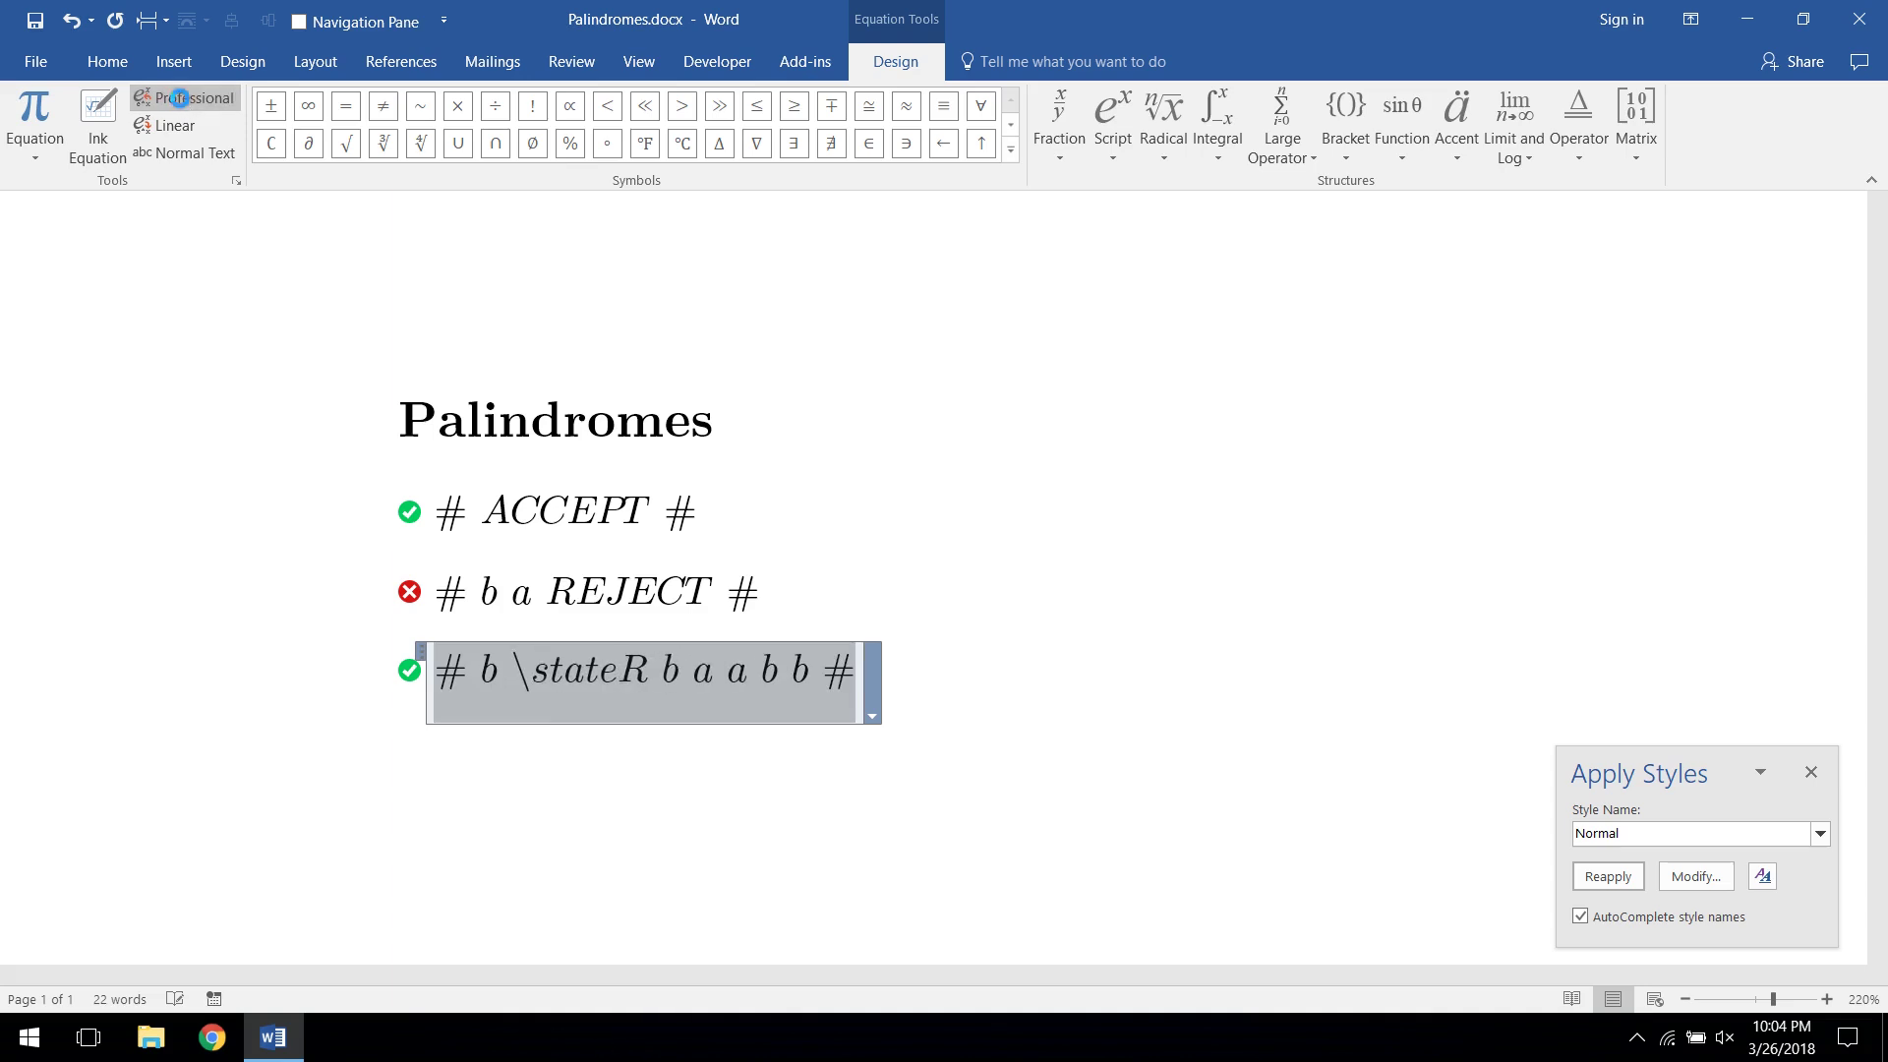
Place the cursor below the three resolved palindrome equations to add another.
click(717, 758)
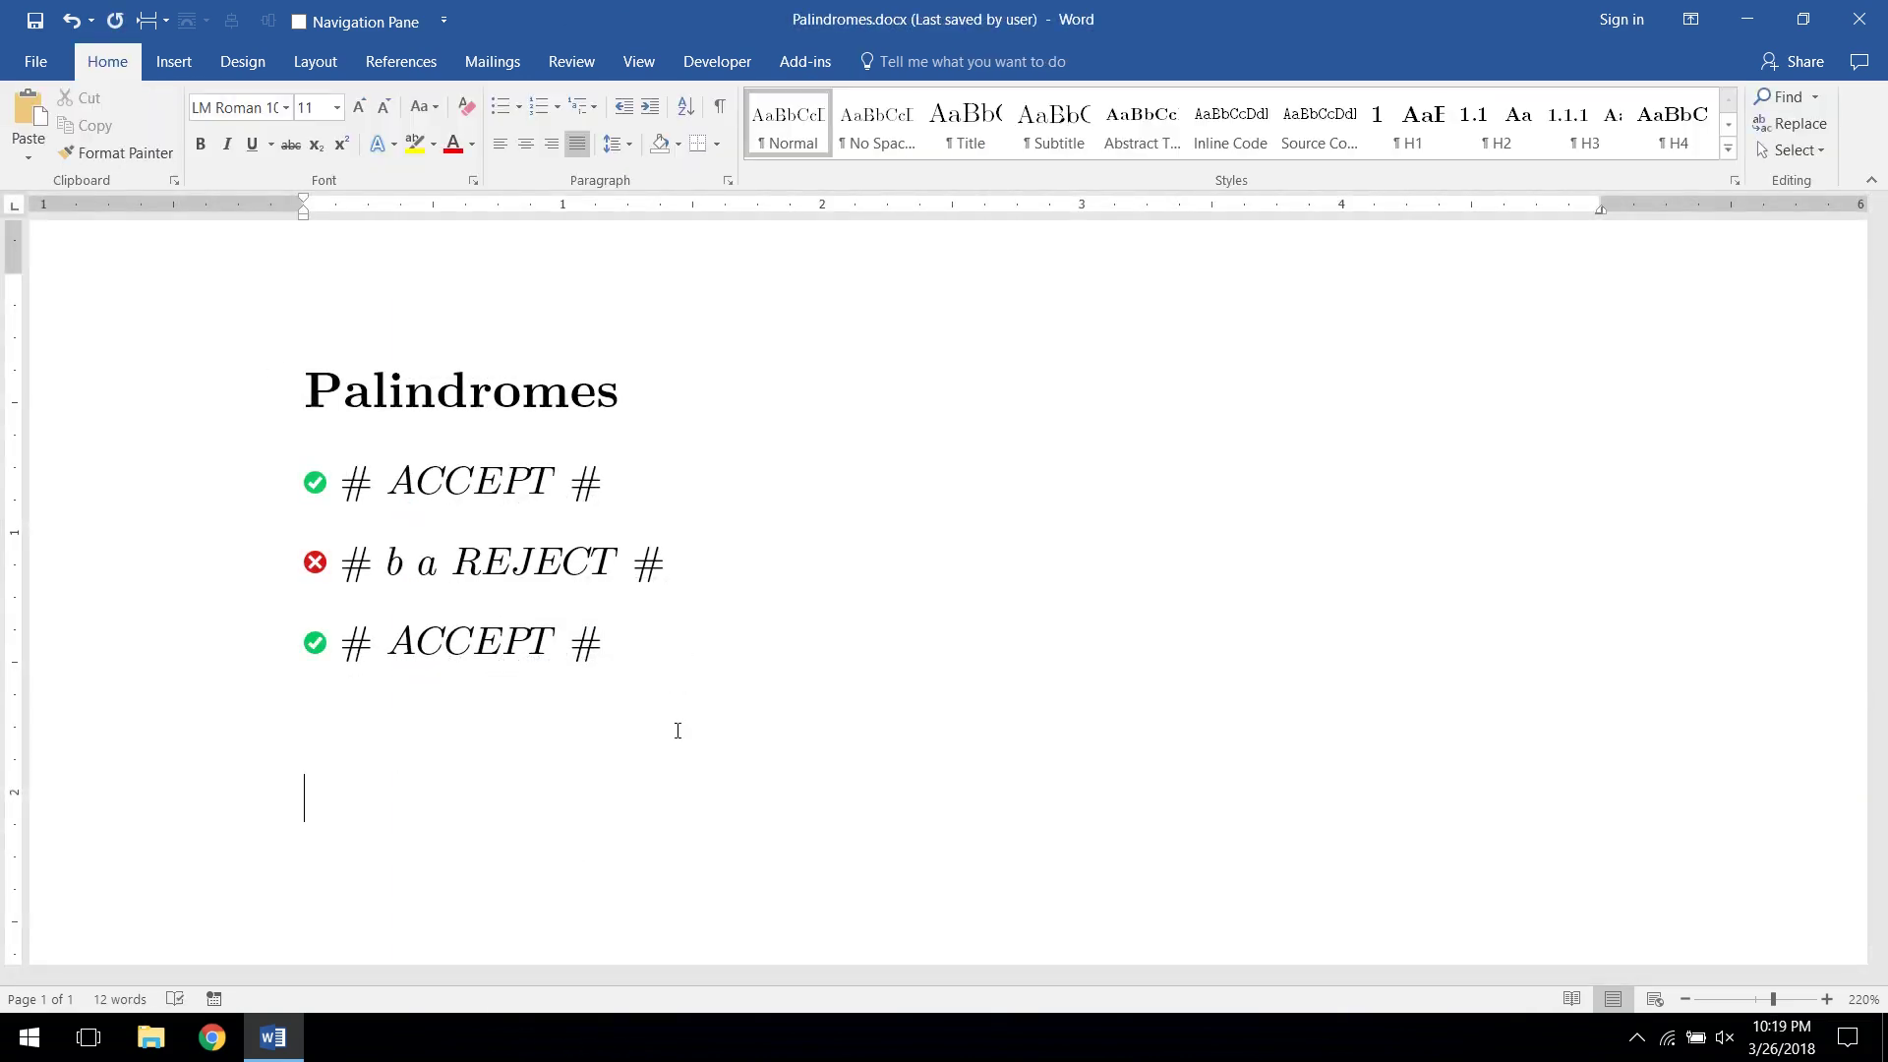
Insert a new equation '# \loop #0 0 0 0' so the \loop state expands.
key(alt+equal)
text(# \loop)
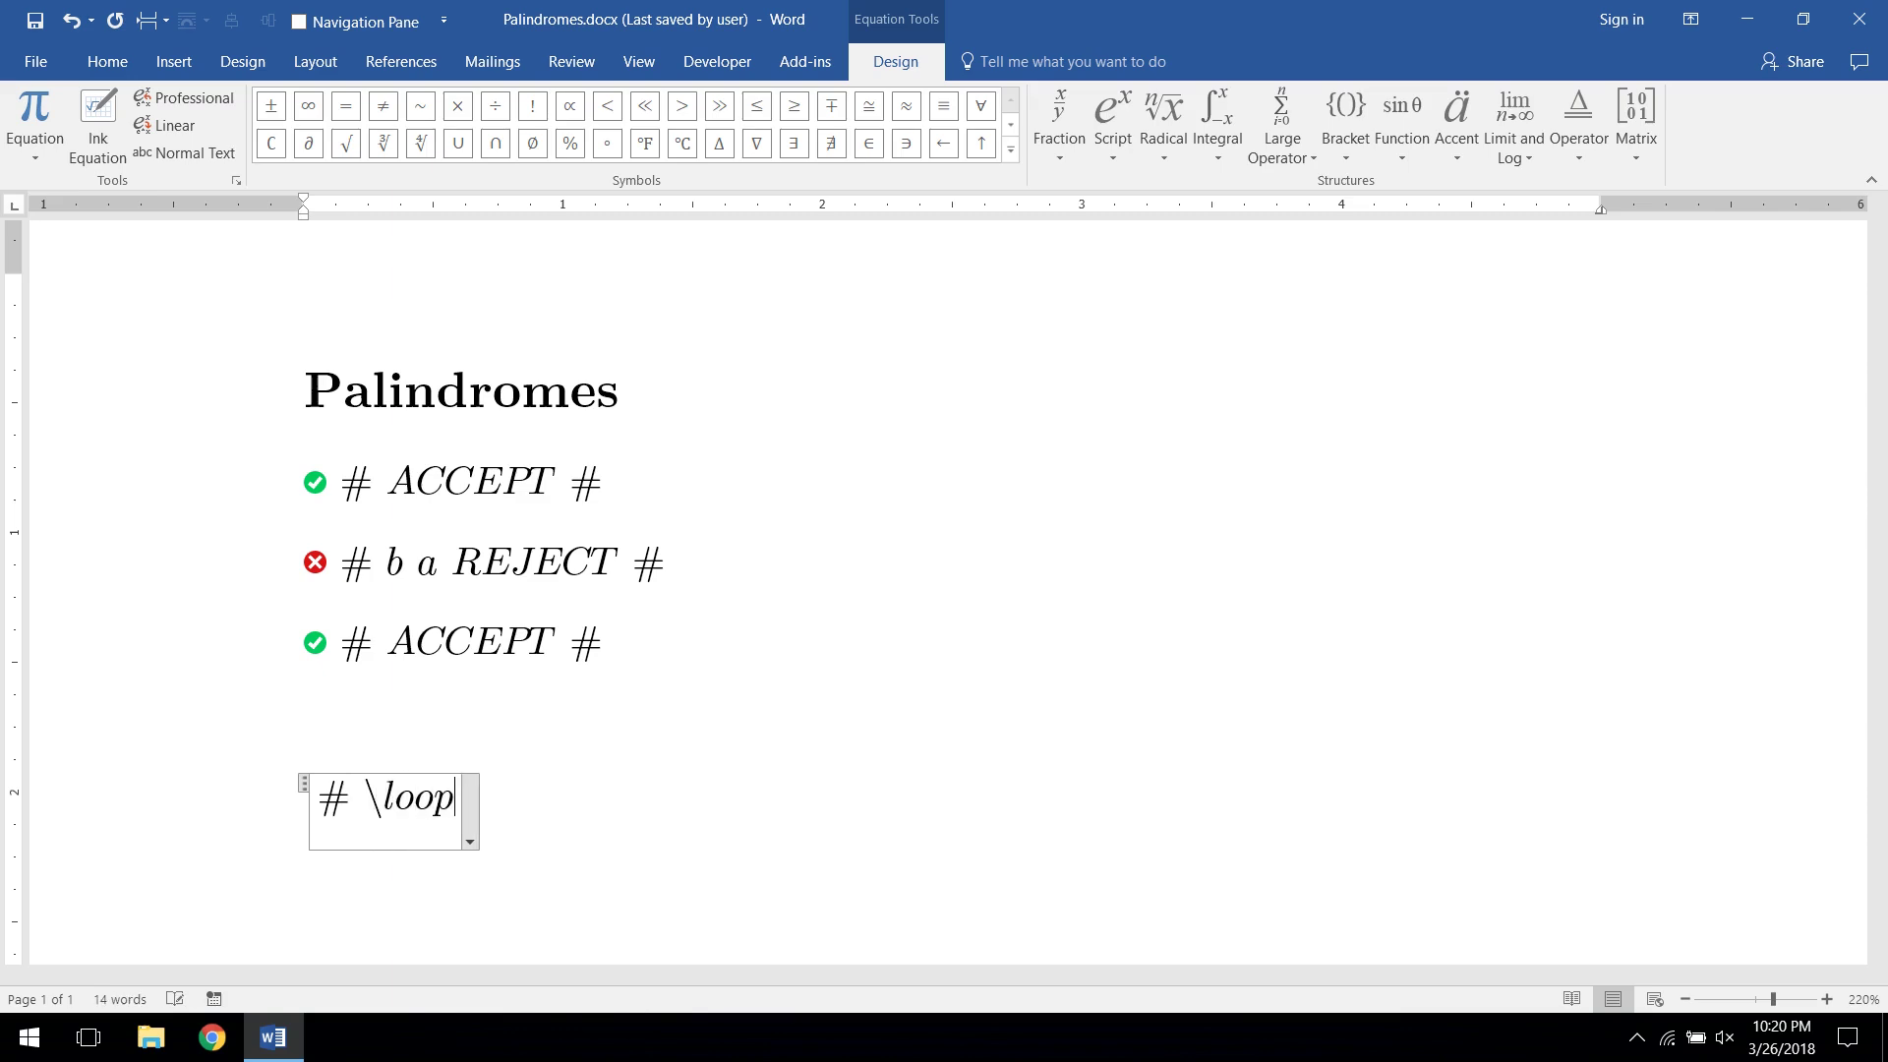
text( #0 0 0 0 0)
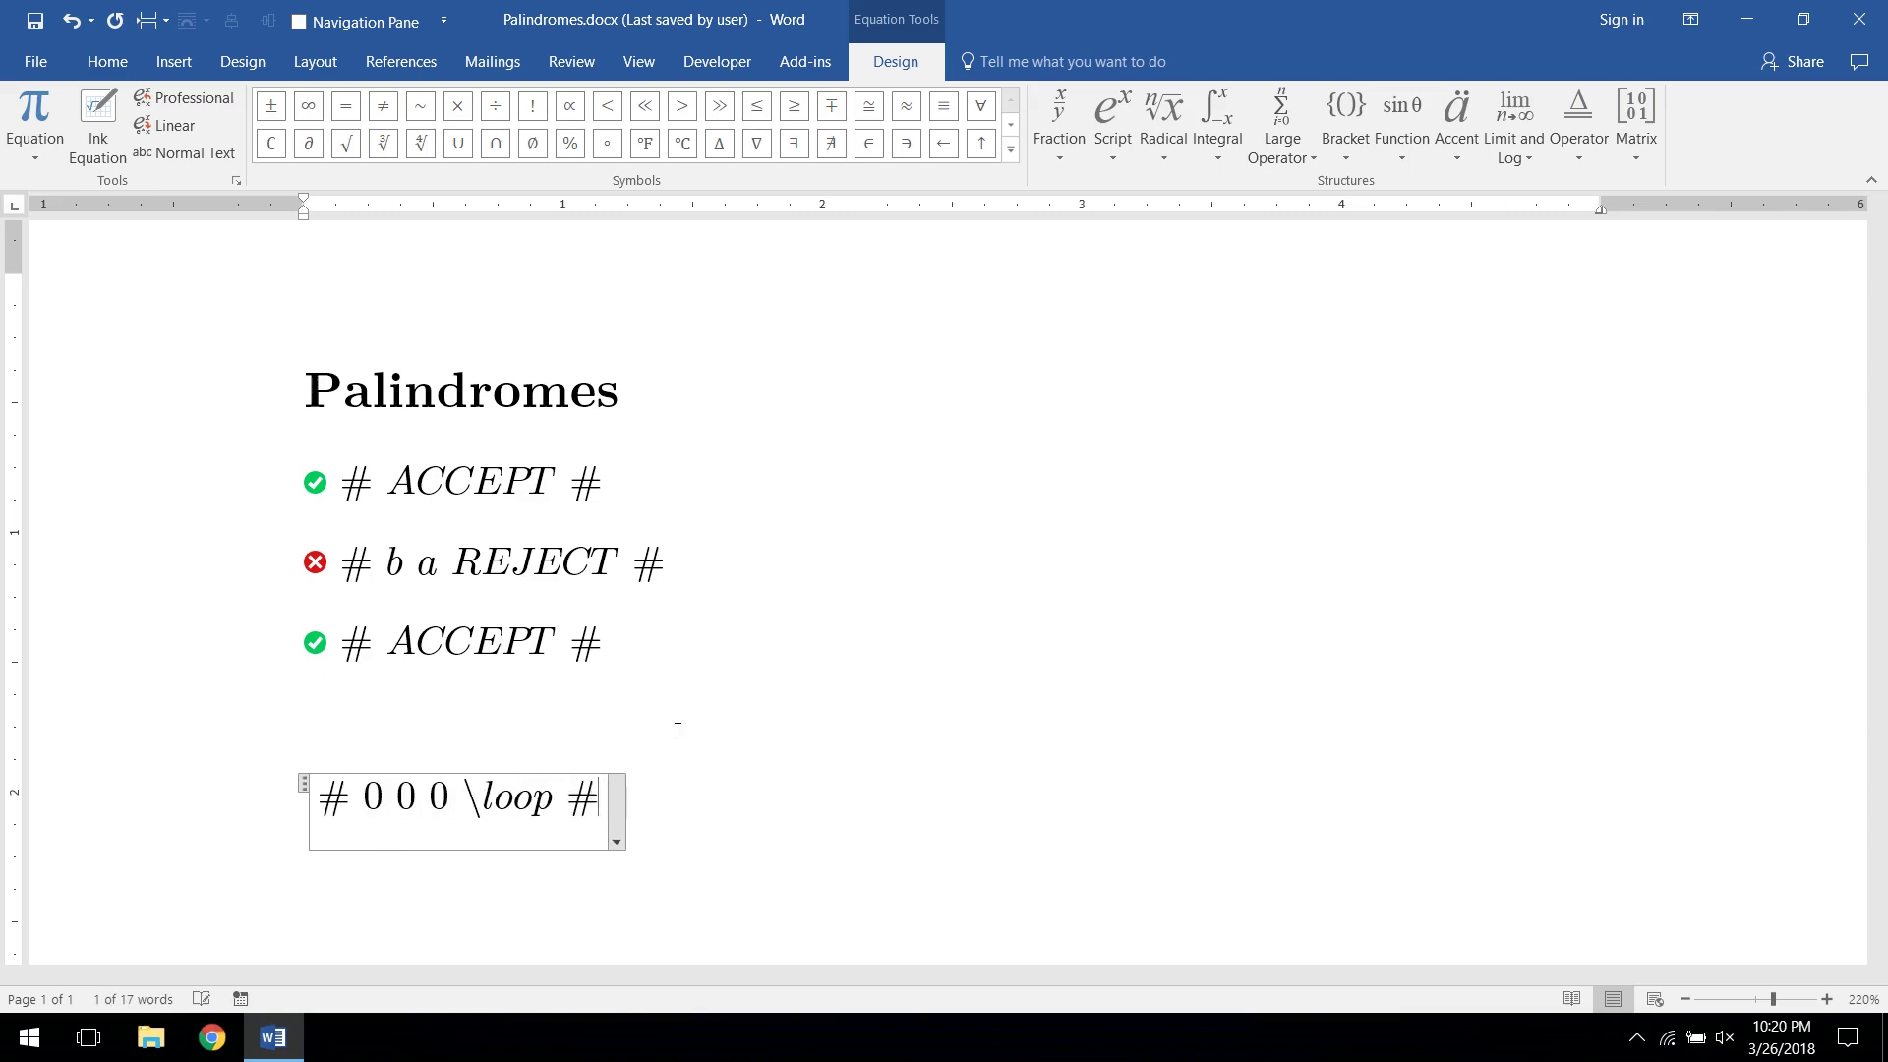